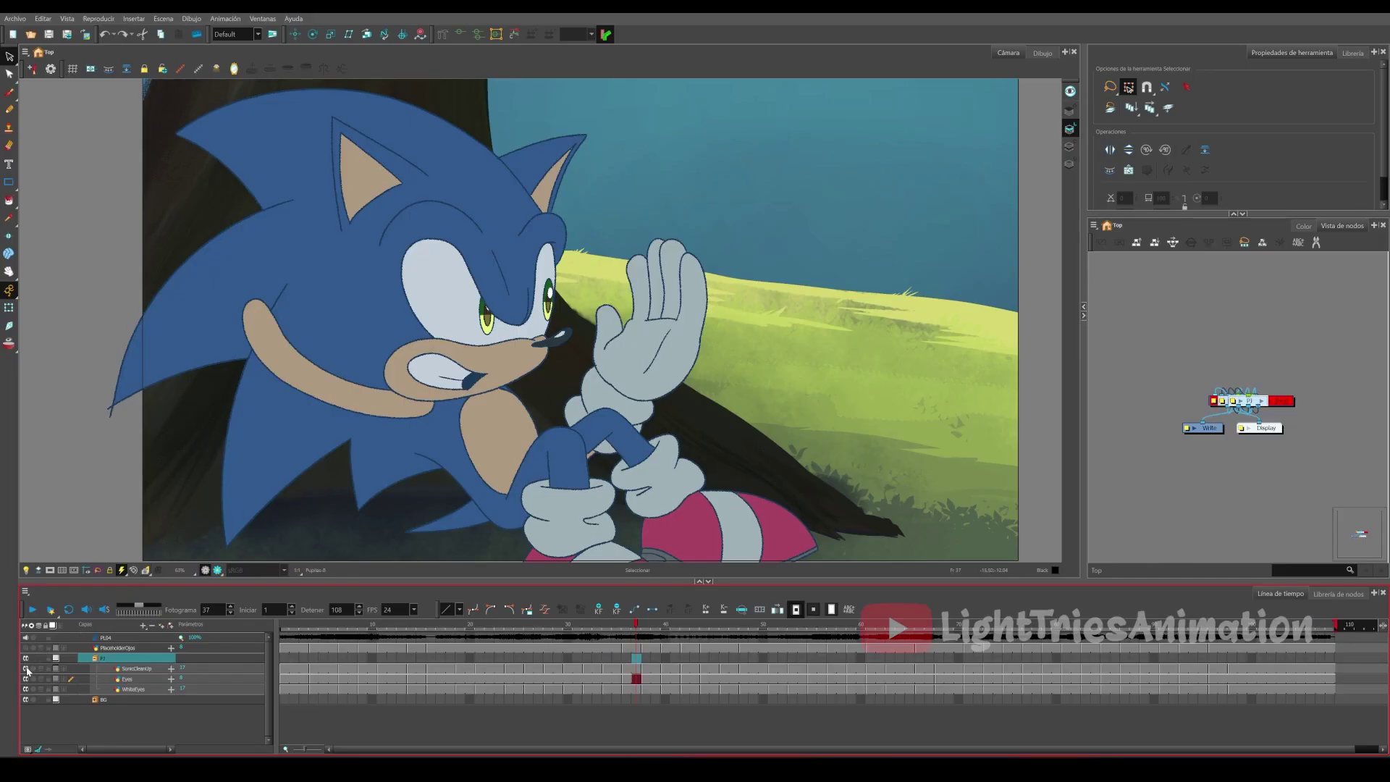
- Hide the pupils layer, then toggle the eye-whites layer off and back on
click(26, 678)
click(26, 689)
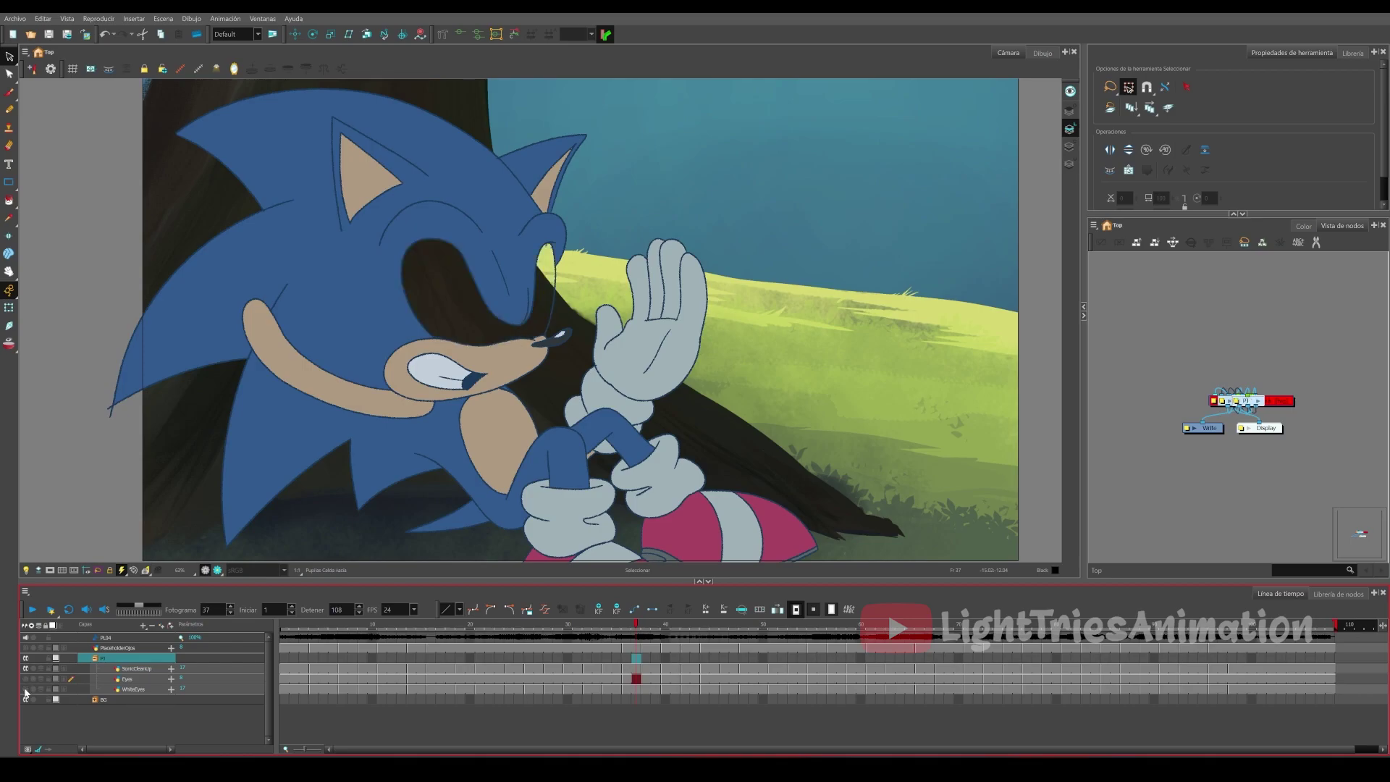
click(26, 690)
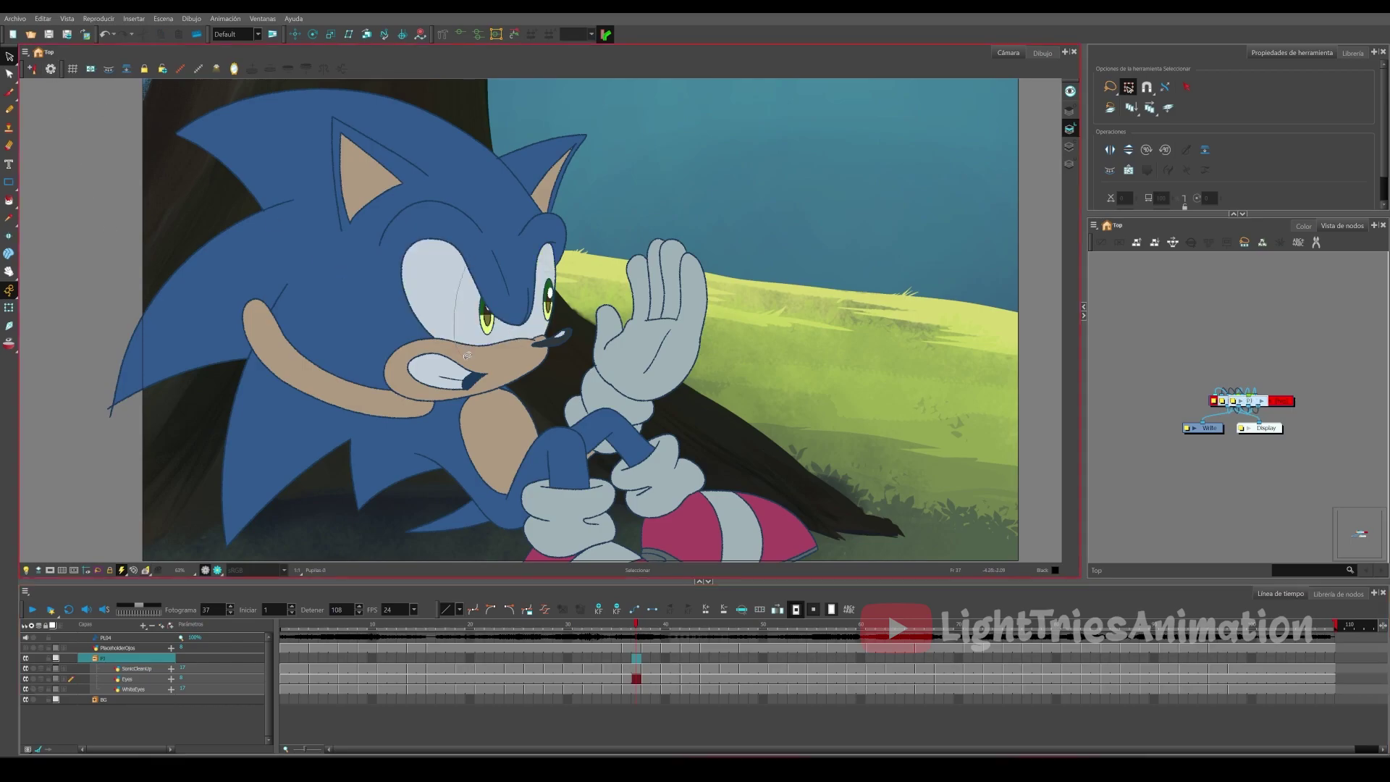
- Select Sonic's left pupil and drag it into place inside the eye
click(489, 303)
drag(435, 297, 420, 288)
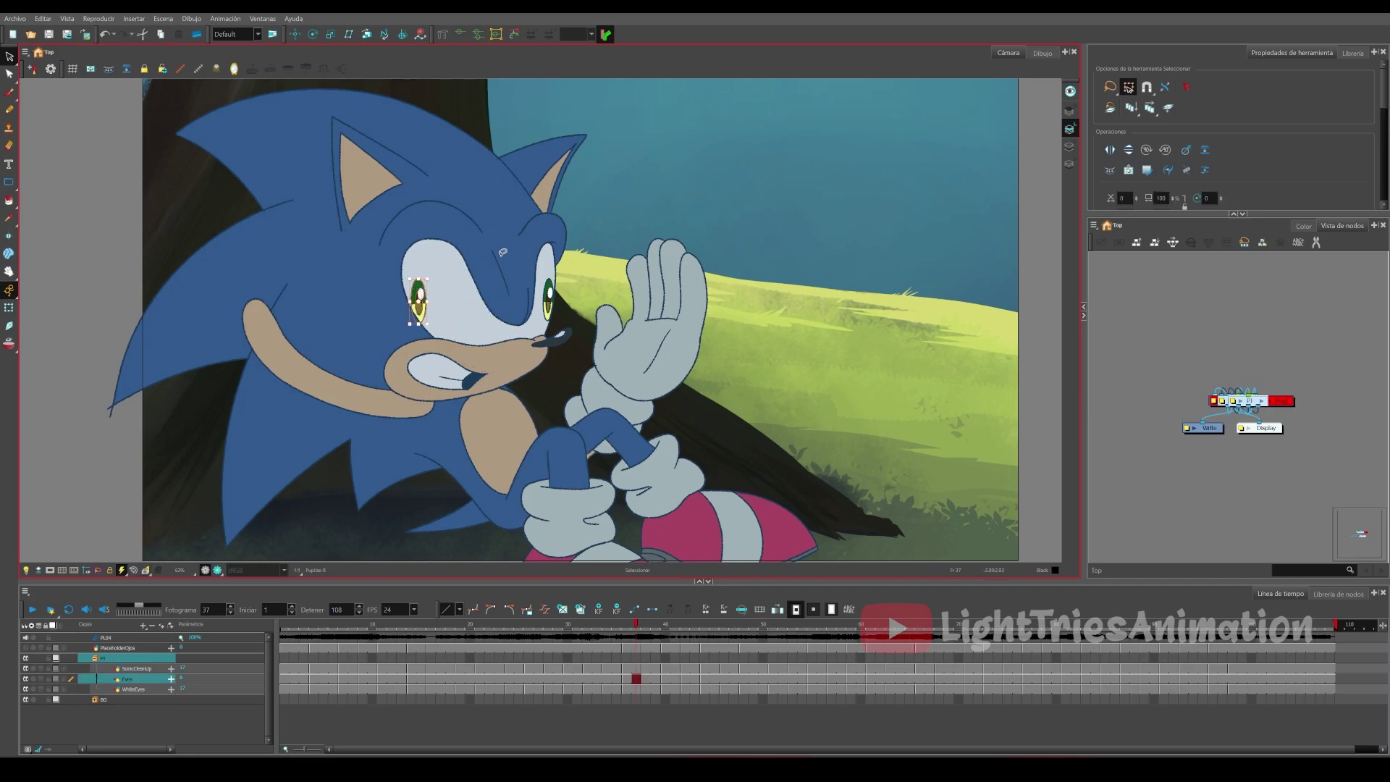
click(548, 290)
click(500, 247)
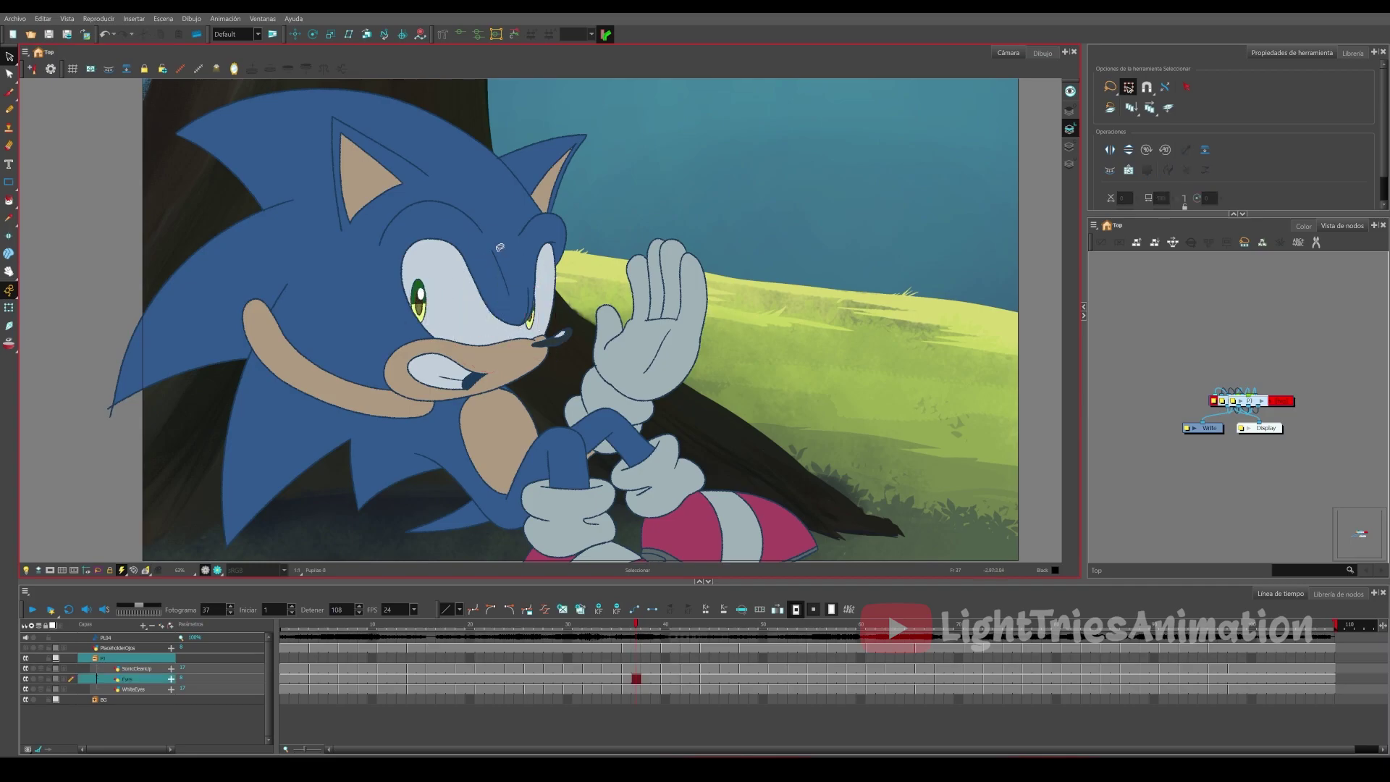
drag(433, 335, 407, 269)
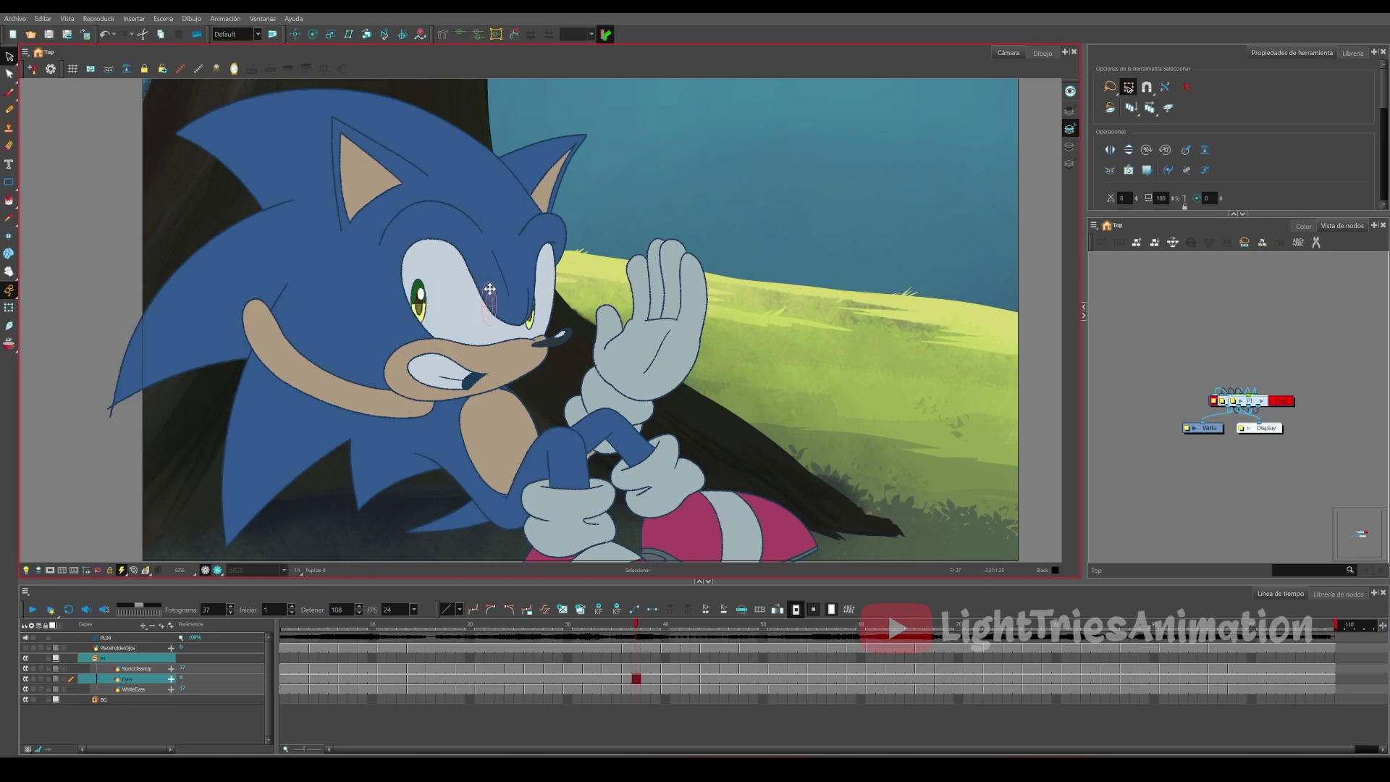
drag(490, 289, 487, 293)
click(532, 304)
click(515, 261)
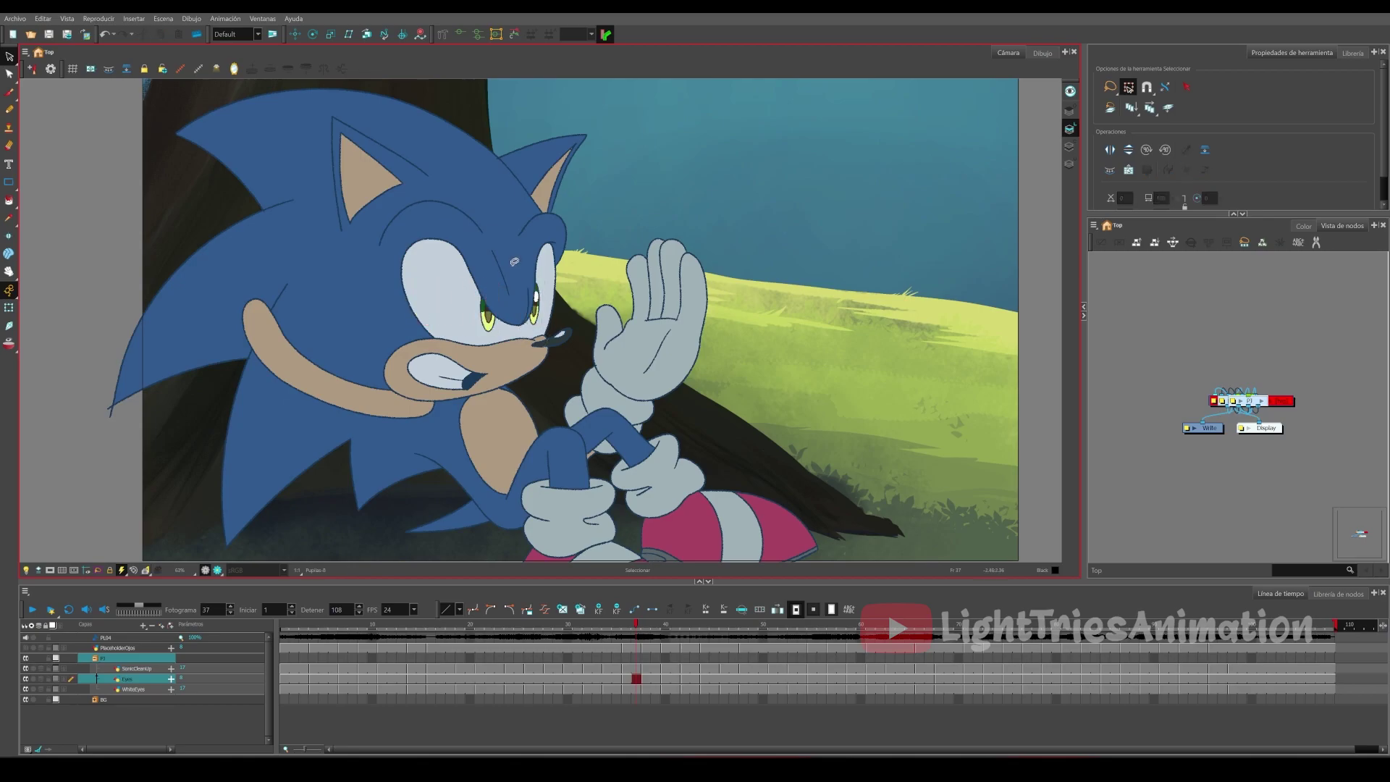
- Toggle the eye-whites layer to compare the eyes with and without whites
click(26, 674)
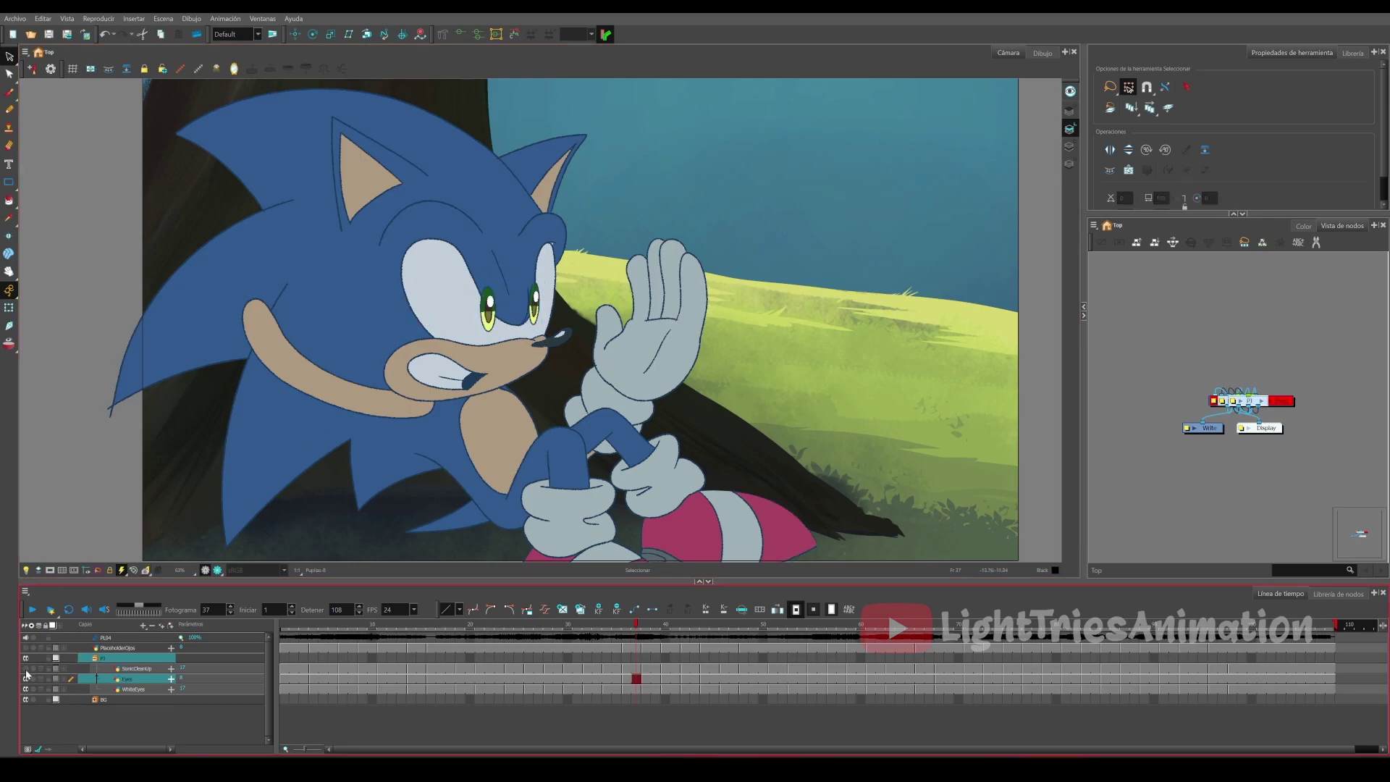
click(26, 689)
click(26, 689)
click(27, 689)
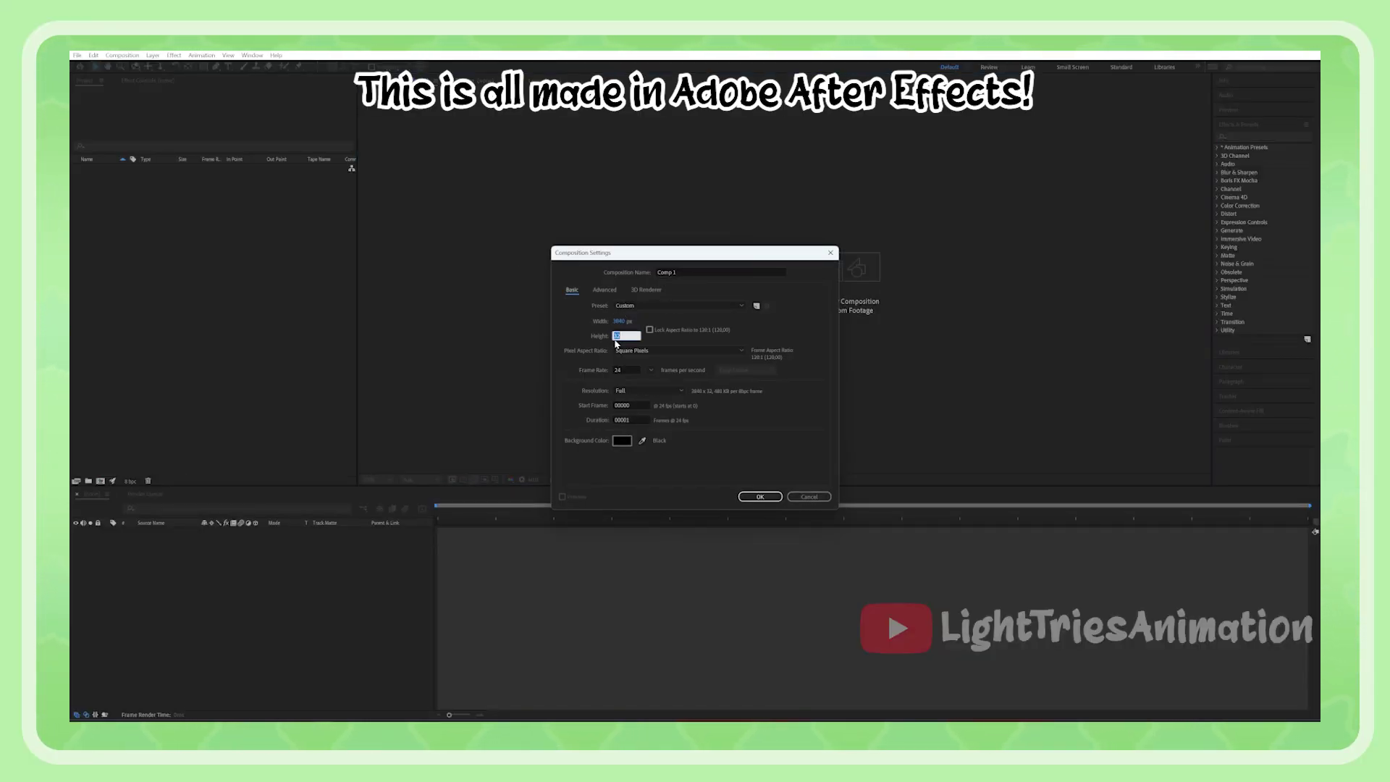
- Create Comp 1 and import the Sonic frames as a PNG sequence starting at Sonic-0001
key(Return)
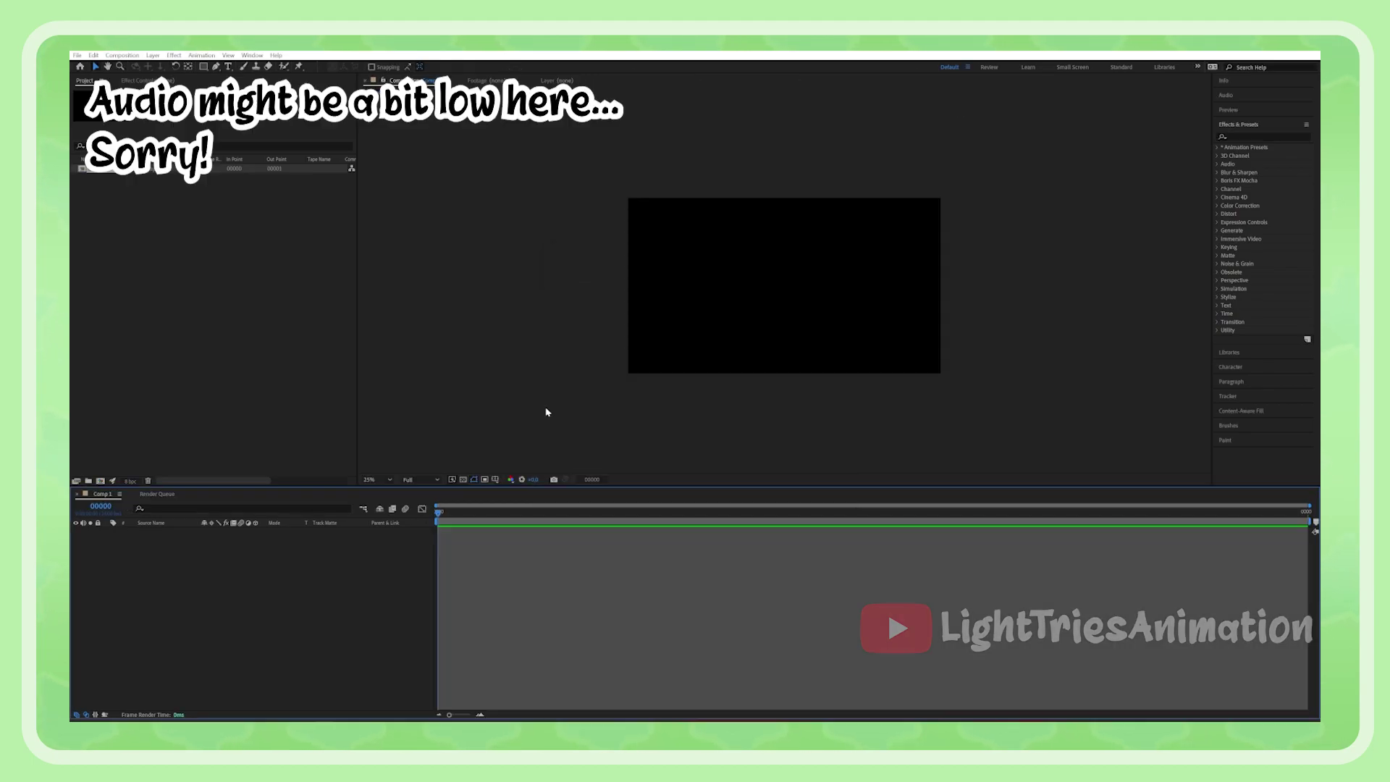
right_click(224, 252)
mouse_move(290, 300)
click(363, 300)
click(612, 190)
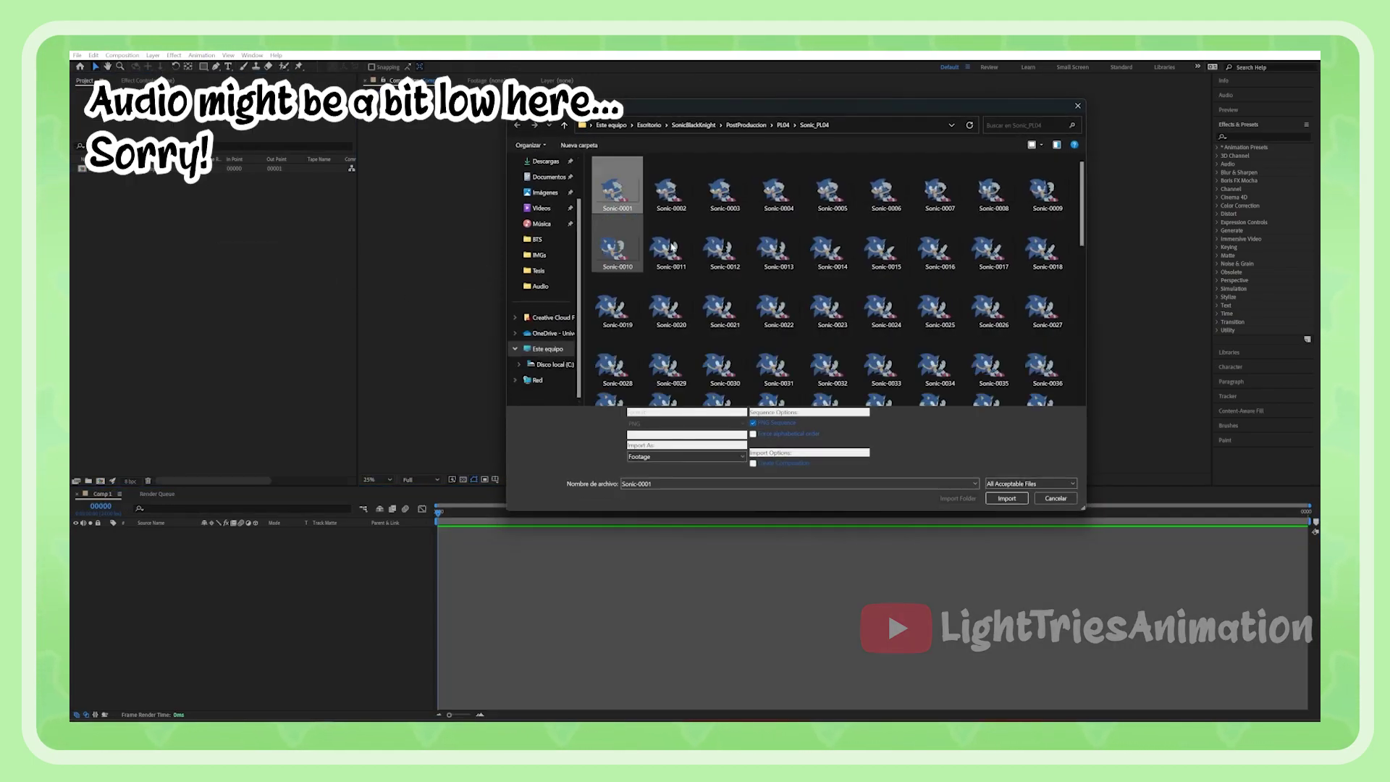
scroll(1081, 249, down, 3)
scroll(1081, 249, up, 3)
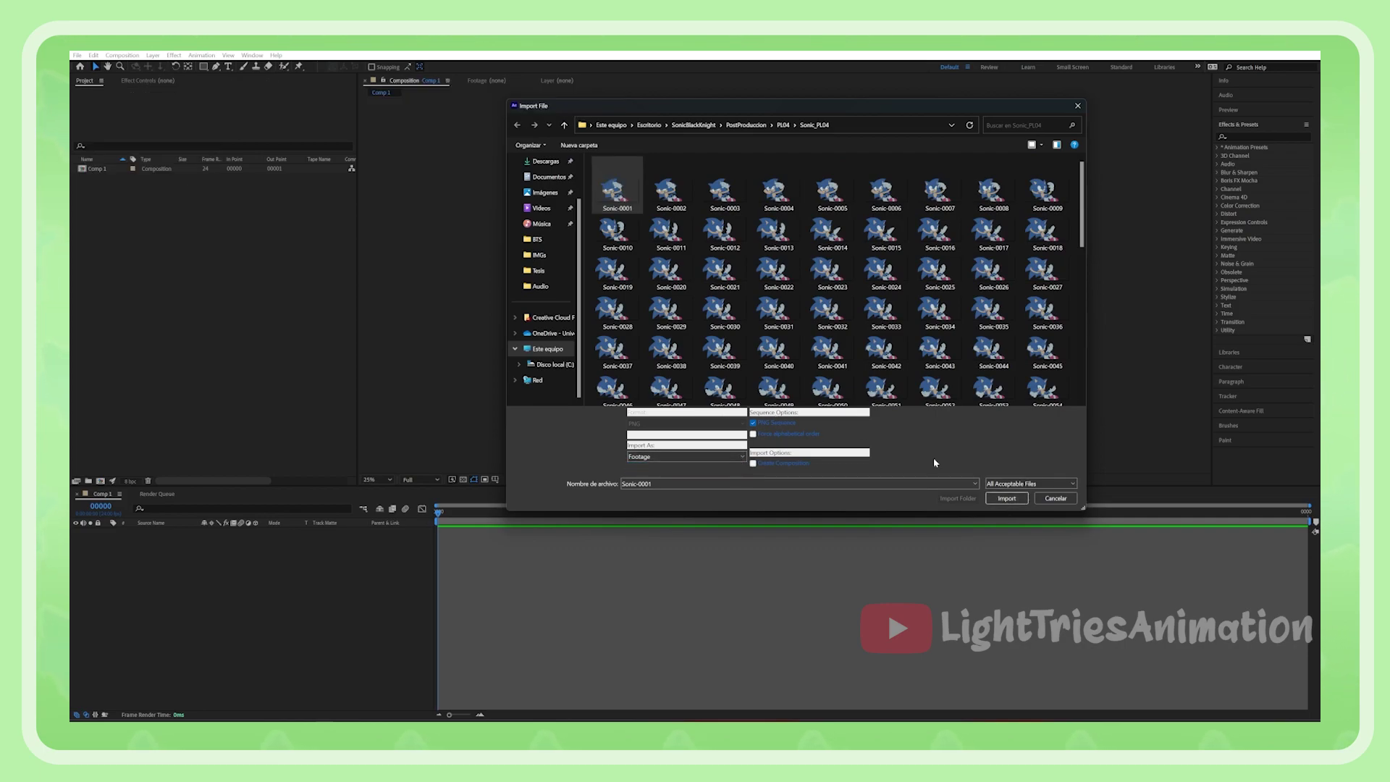
click(1007, 498)
- Add the Sonic sequence to Comp 1 and pre-compose it as 'Sonic'
right_click(104, 176)
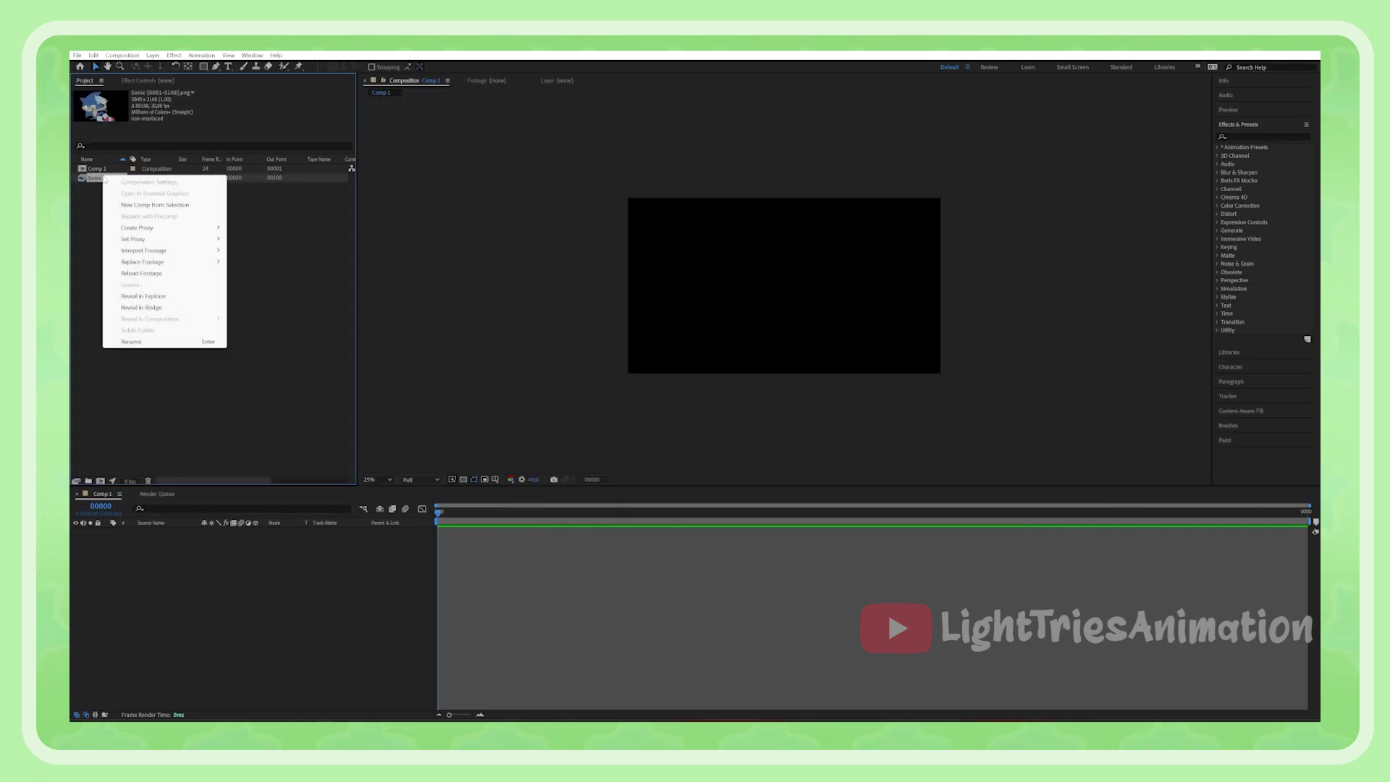
drag(103, 176, 127, 533)
right_click(155, 531)
click(203, 489)
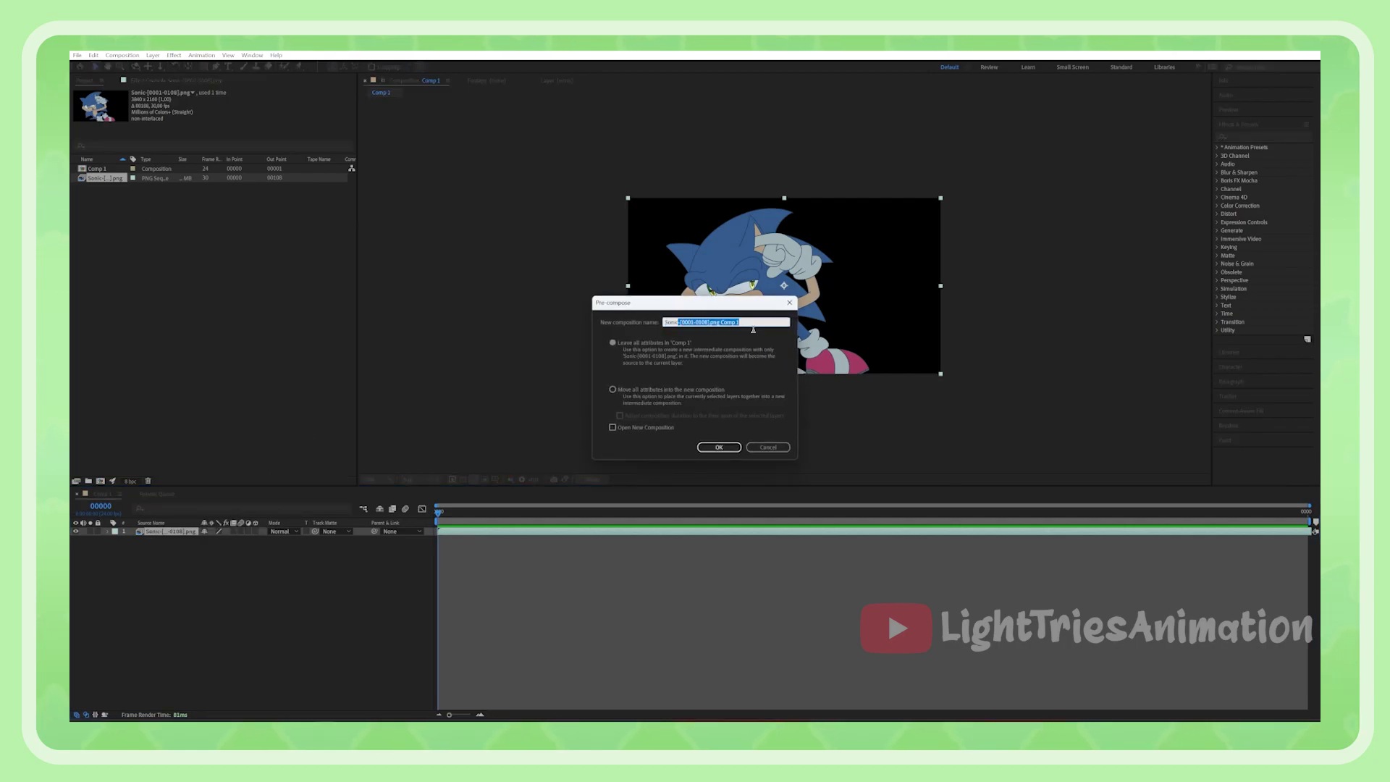
key(BackSpace)
key(Return)
- Import BG-0001.png and place it beneath the Sonic layer
key(ctrl+i)
drag(579, 311, 161, 394)
drag(104, 168, 130, 562)
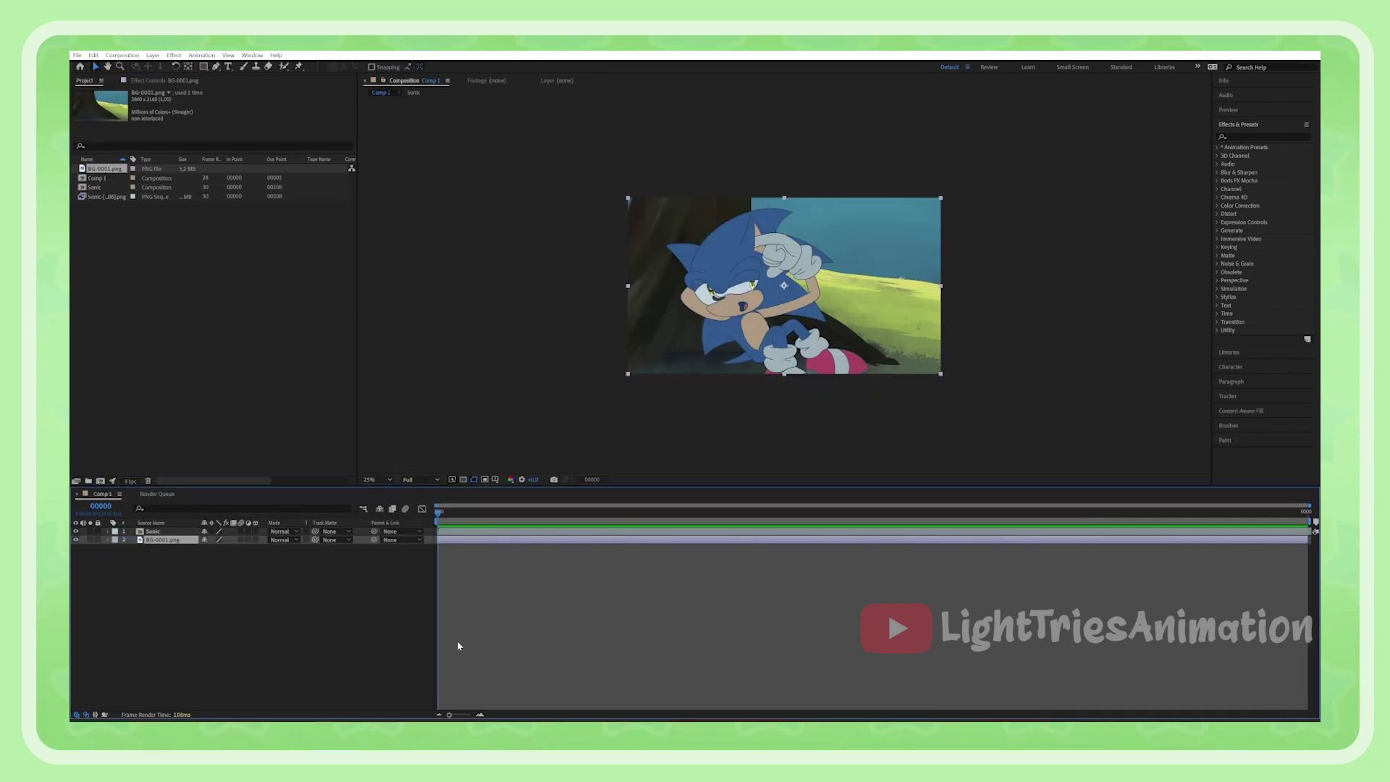
- Import ColorParticulas and the Sonic instructions image, adding ColorParticulas on top of Comp 1
right_click(205, 317)
click(174, 341)
key(ctrl+i)
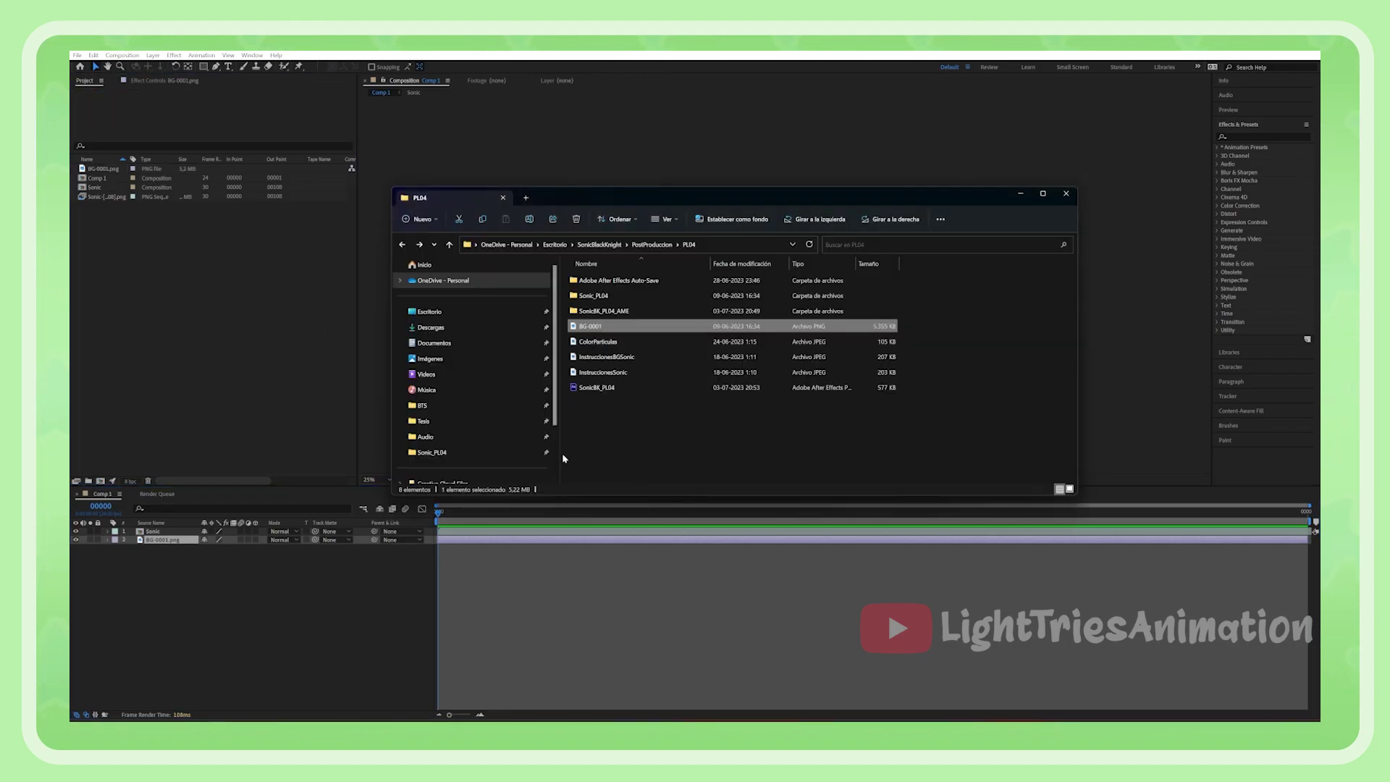
drag(614, 344, 221, 333)
key(alt+Tab)
drag(637, 360, 208, 373)
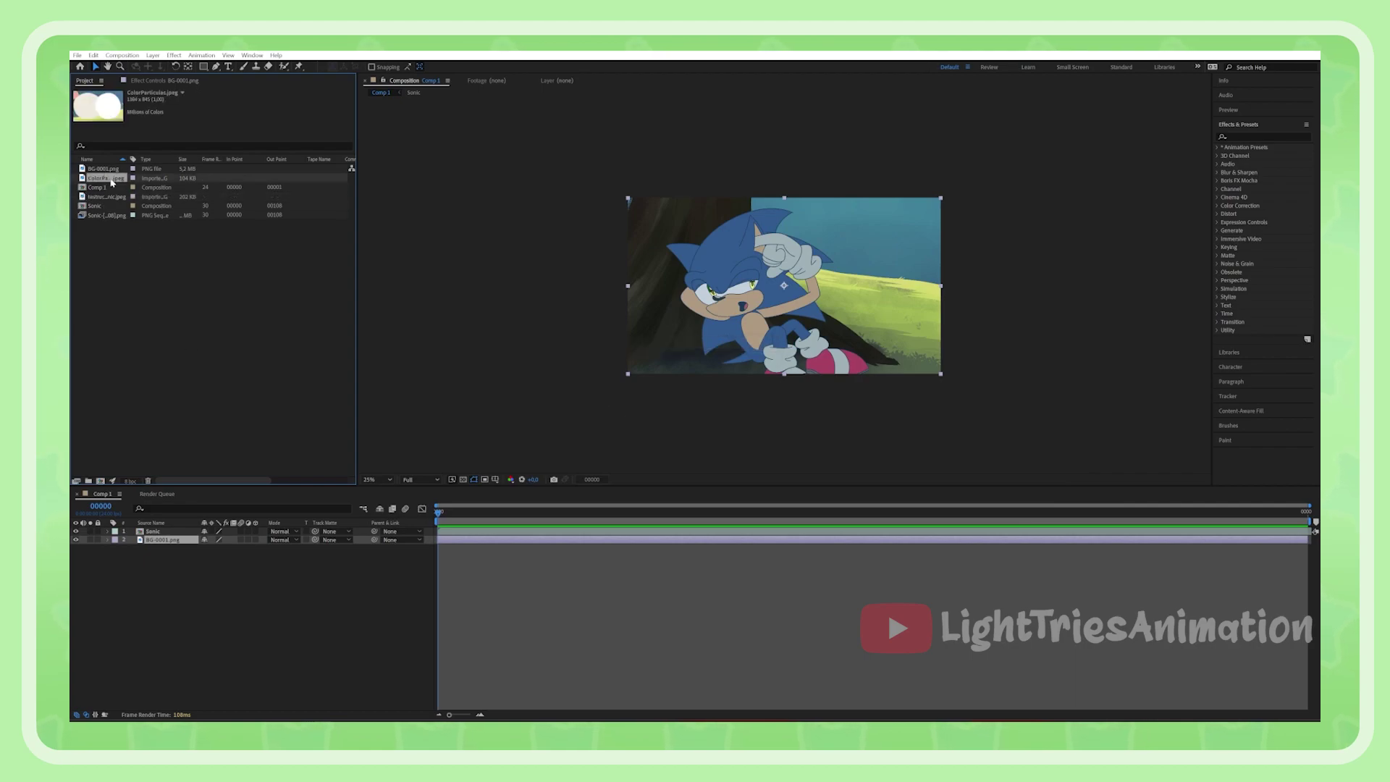
drag(94, 177, 155, 536)
- Duplicate the Sonic layer twice and rename the copies SonicLight and SonicShade
key(ctrl+slash)
click(176, 549)
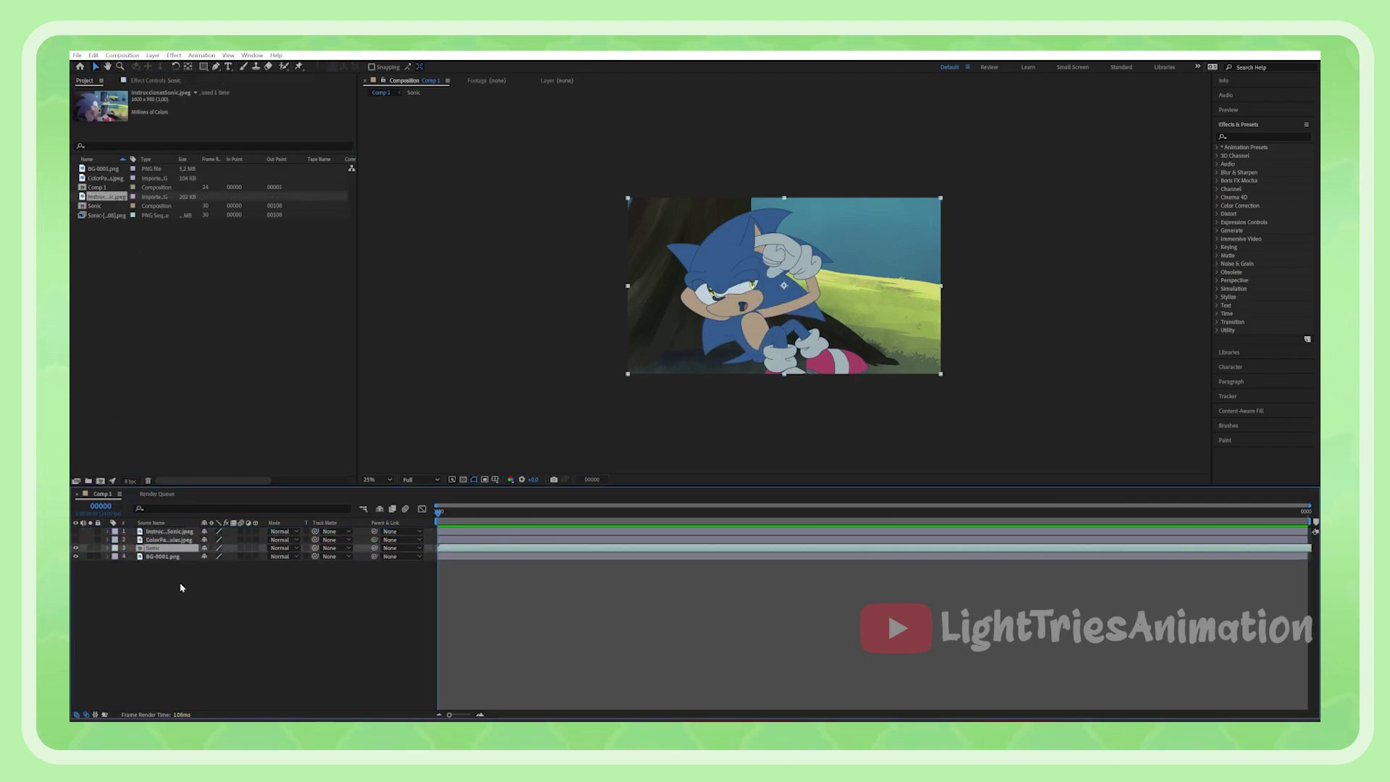
key(ctrl+d)
key(ctrl+d)
right_click(164, 556)
click(185, 527)
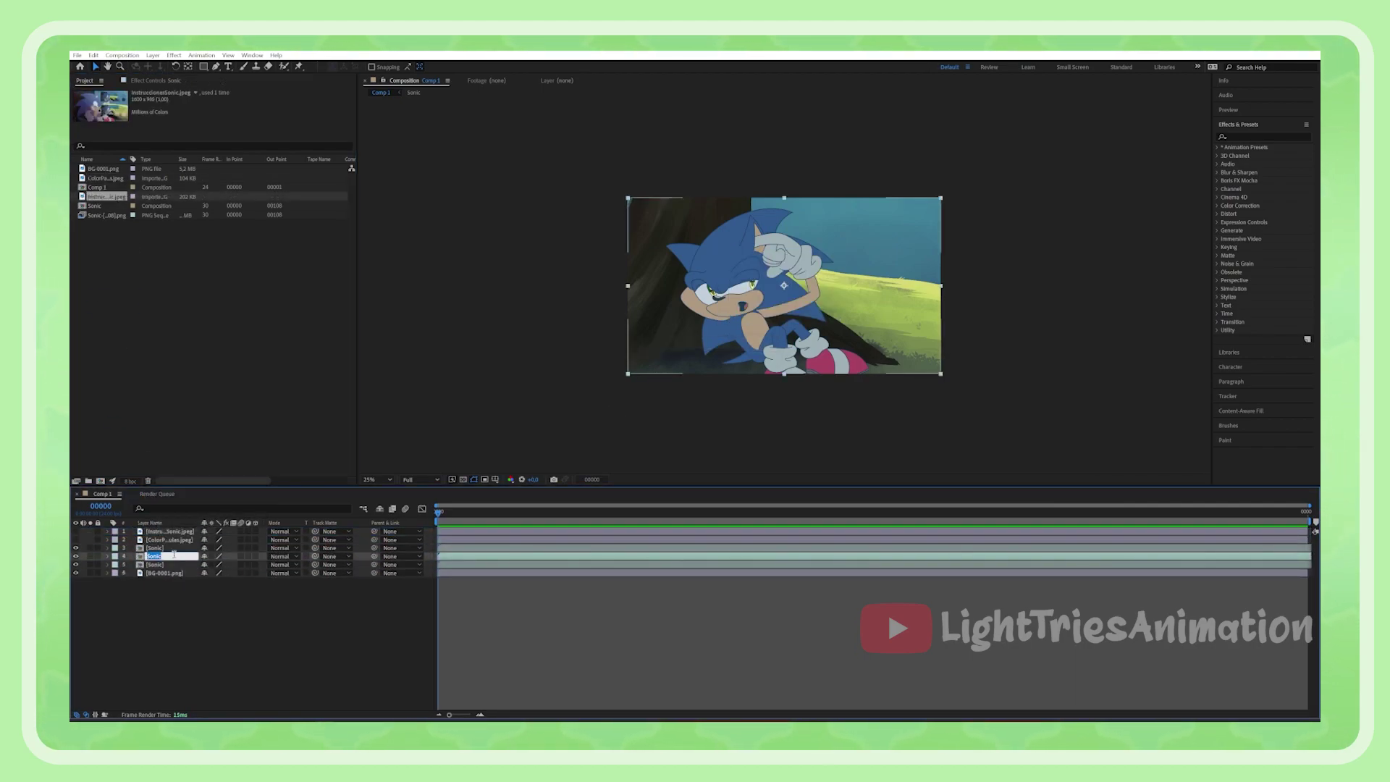
text(Light)
key(Return)
right_click(161, 549)
click(180, 519)
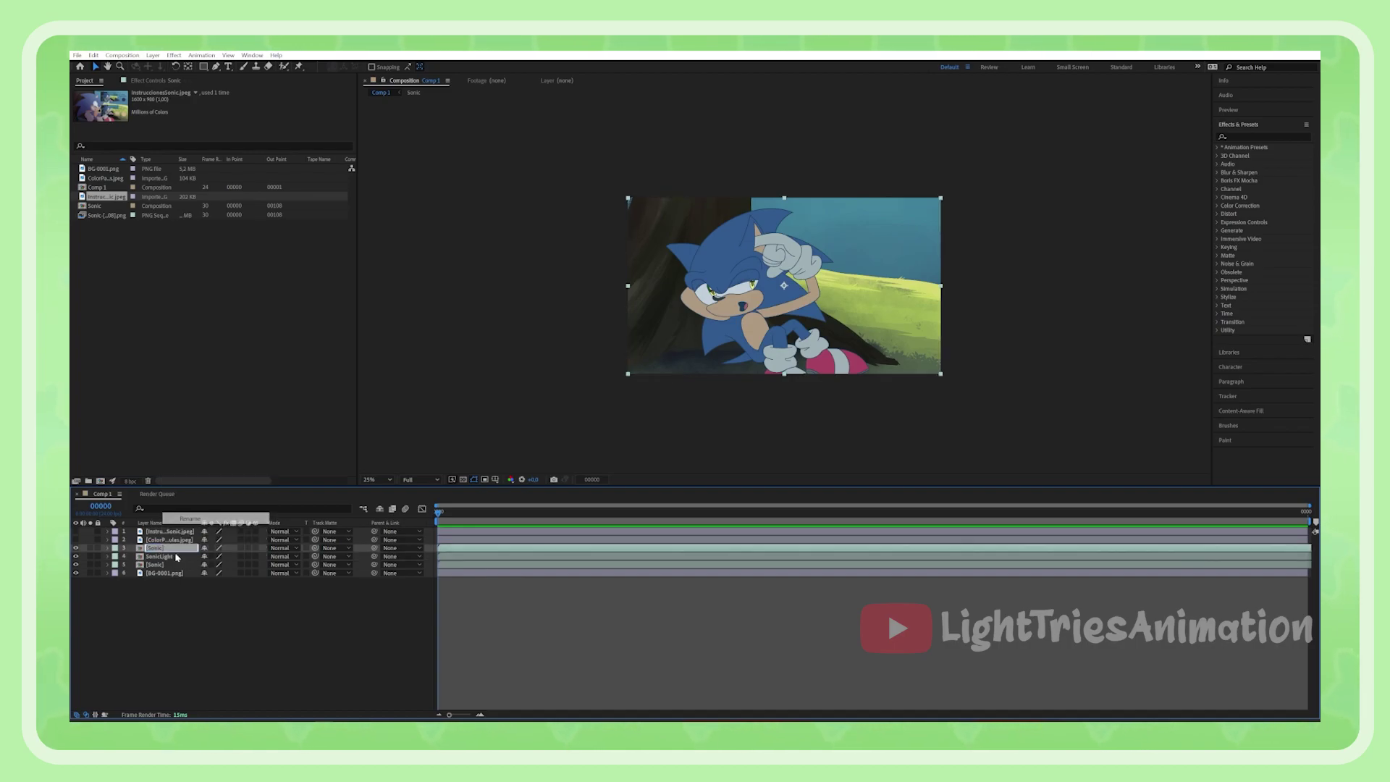
text(Shade)
key(Return)
- Start a new solid layer from the timeline's New menu
right_click(288, 504)
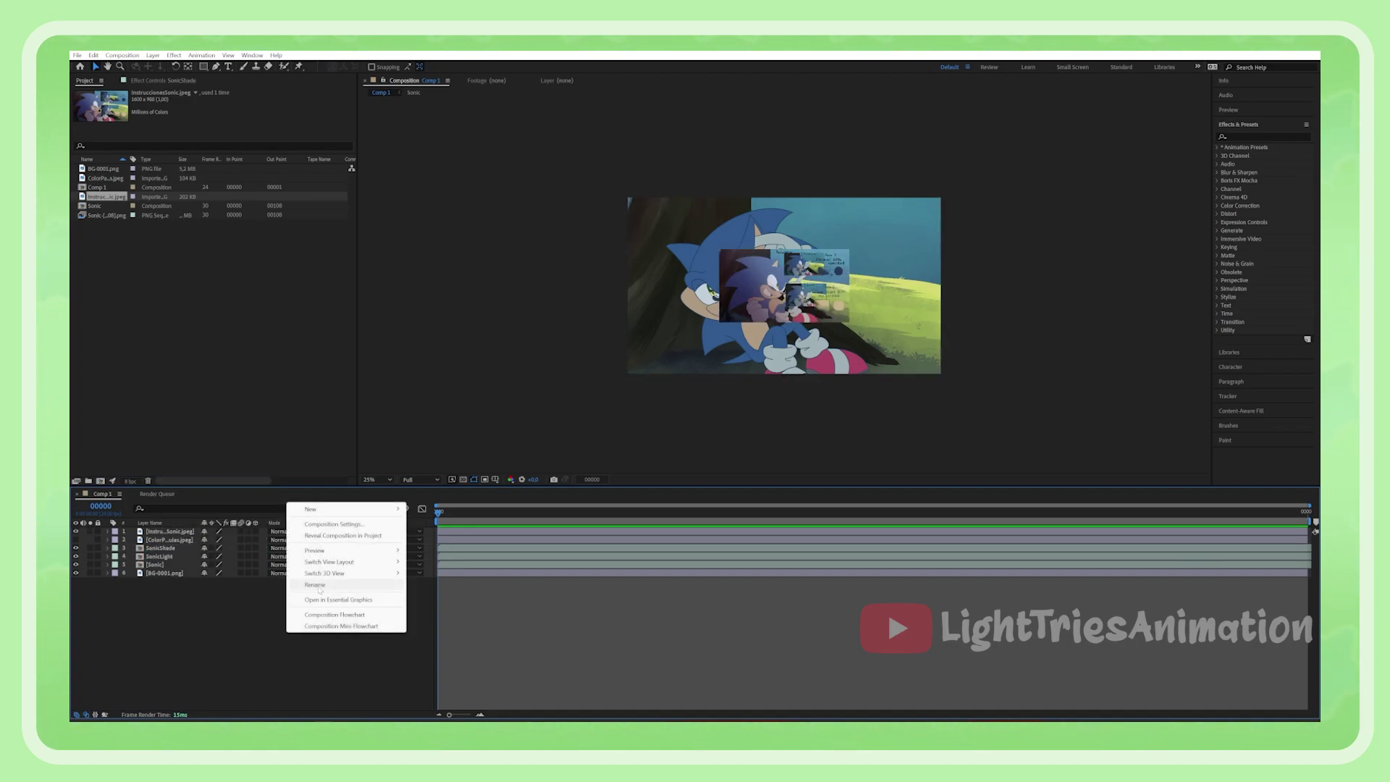
mouse_move(328, 512)
click(431, 535)
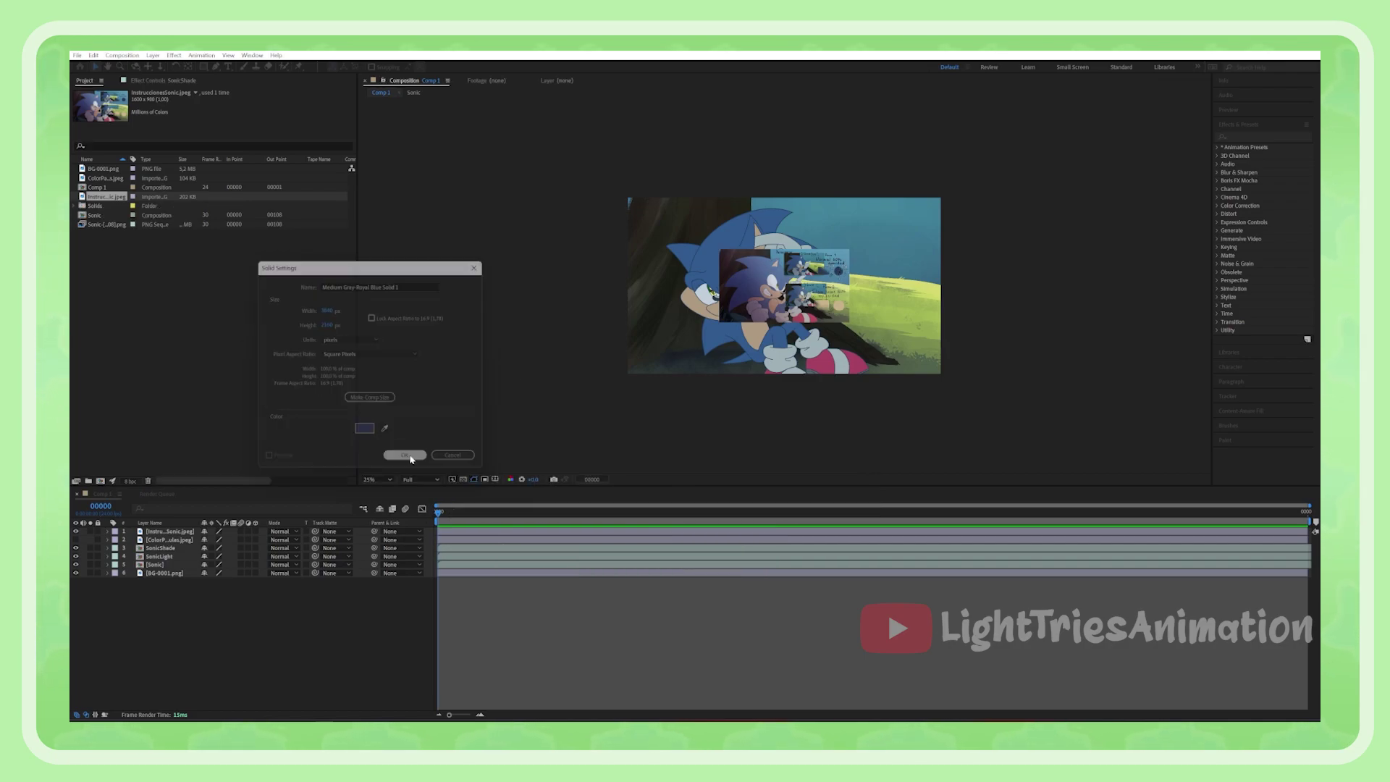
- Add the dark blue solid to the comp at 50% opacity
click(406, 457)
click(108, 532)
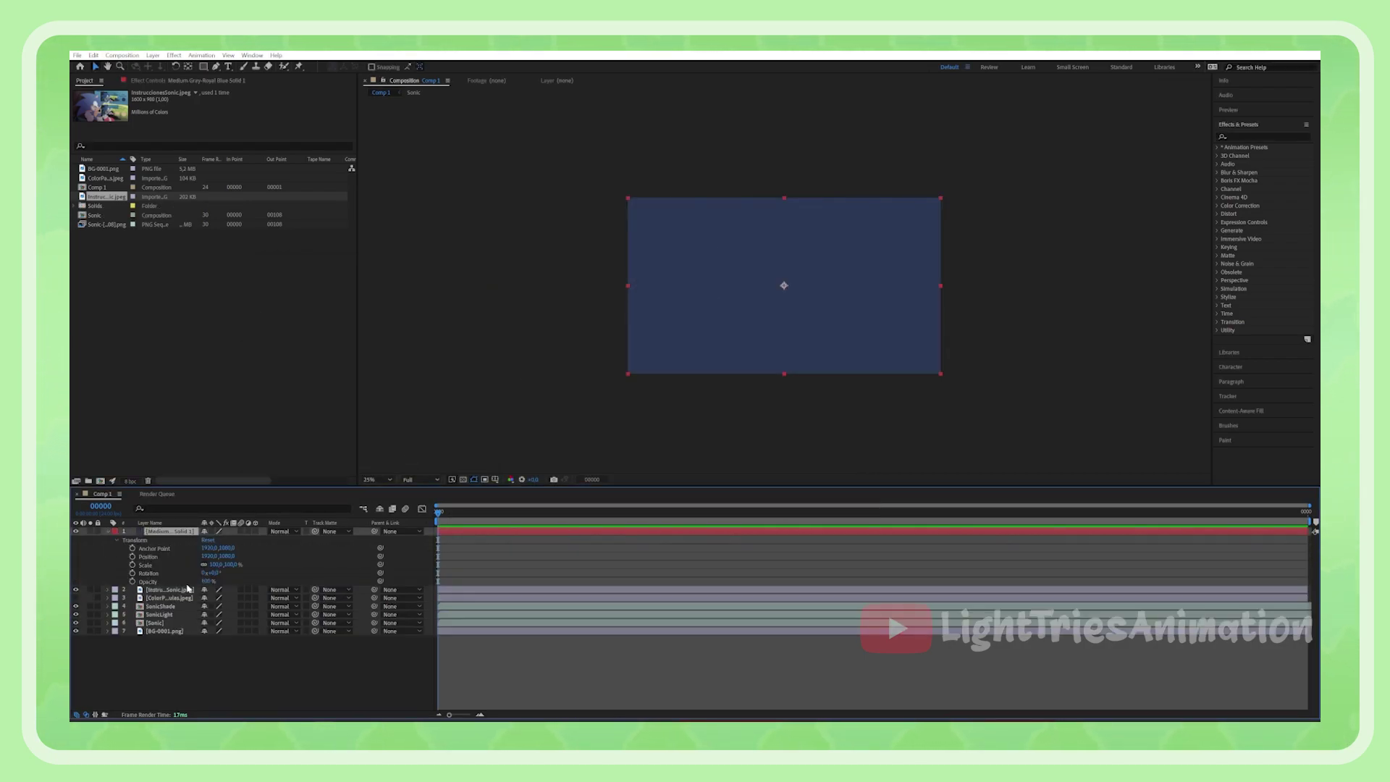
text(50)
key(Return)
key(period)
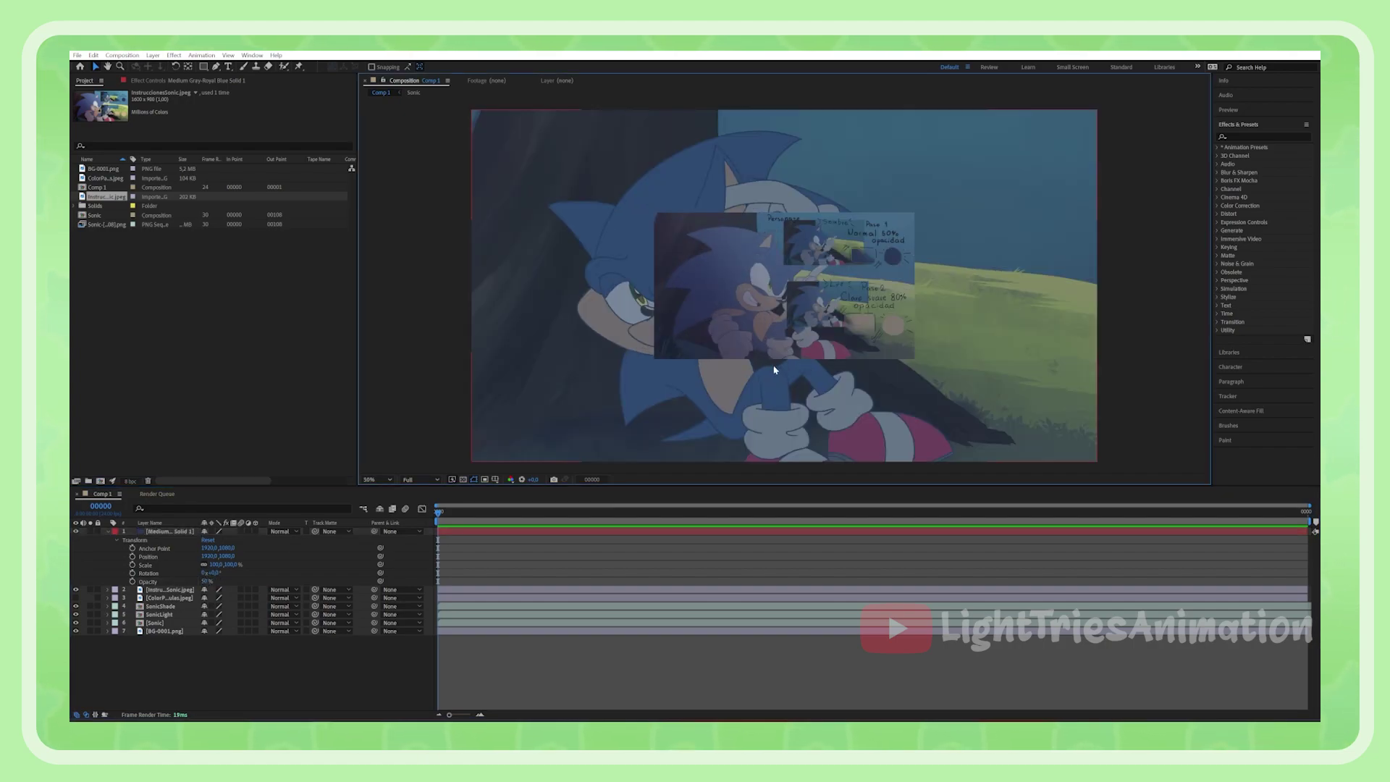
- Hide the instructions image and pre-compose the blue solid as 'Shade'
click(217, 67)
key(comma)
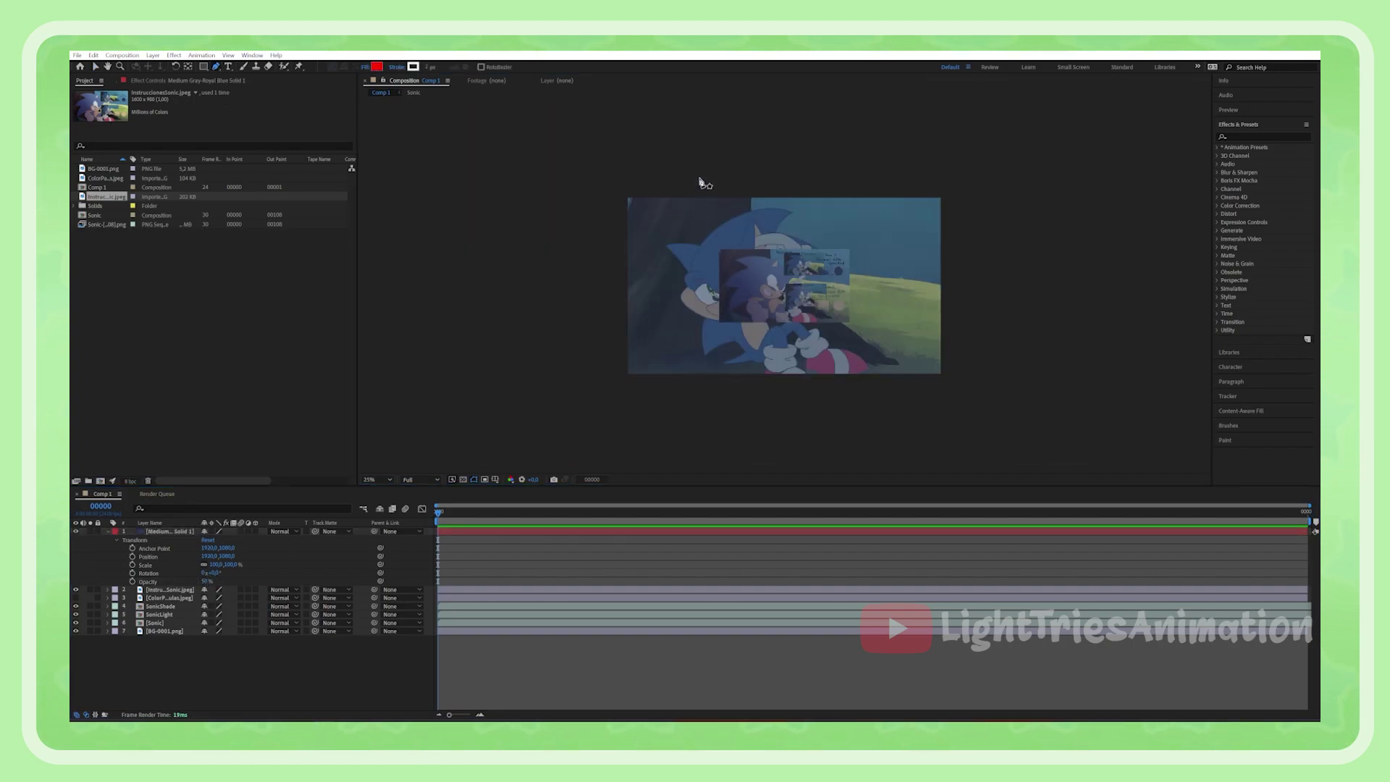
click(76, 590)
key(ctrl+Down)
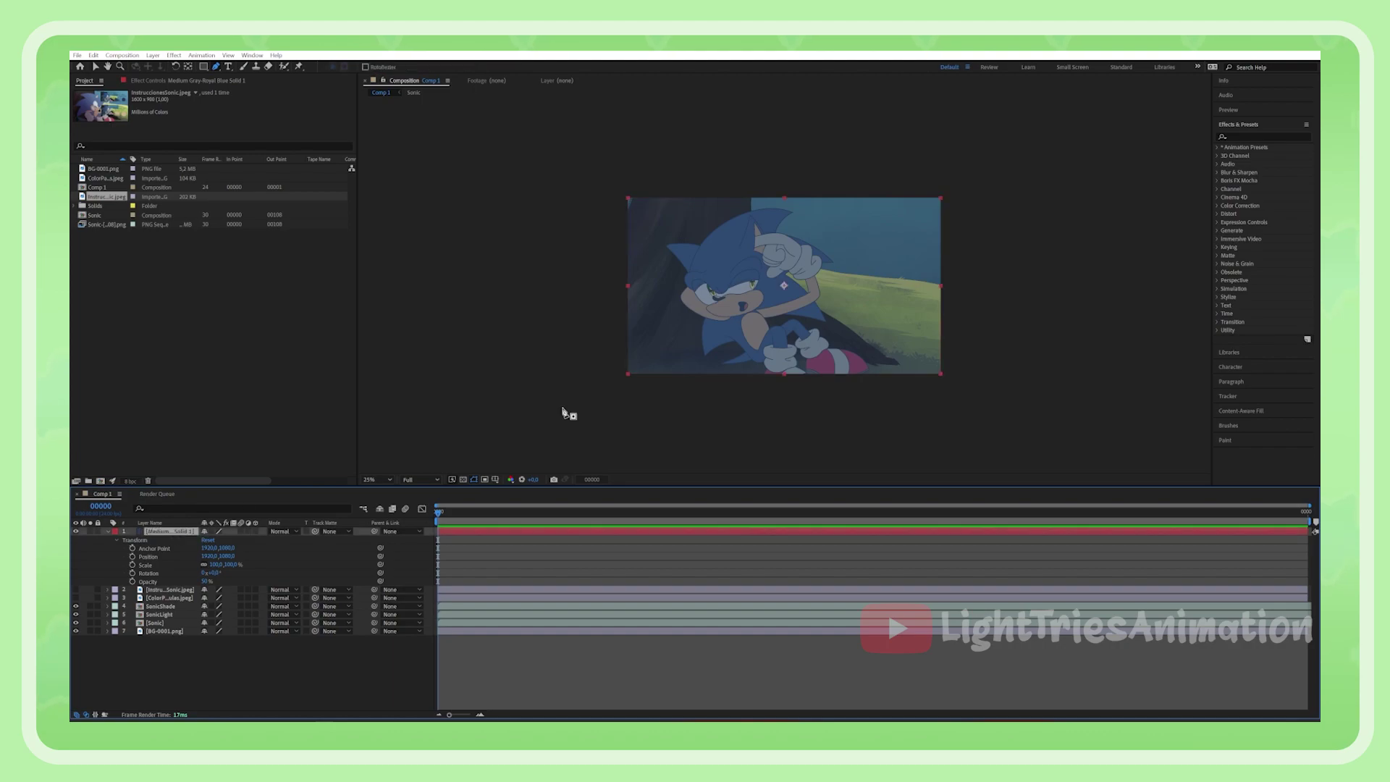
right_click(177, 542)
click(247, 463)
text(Shad)
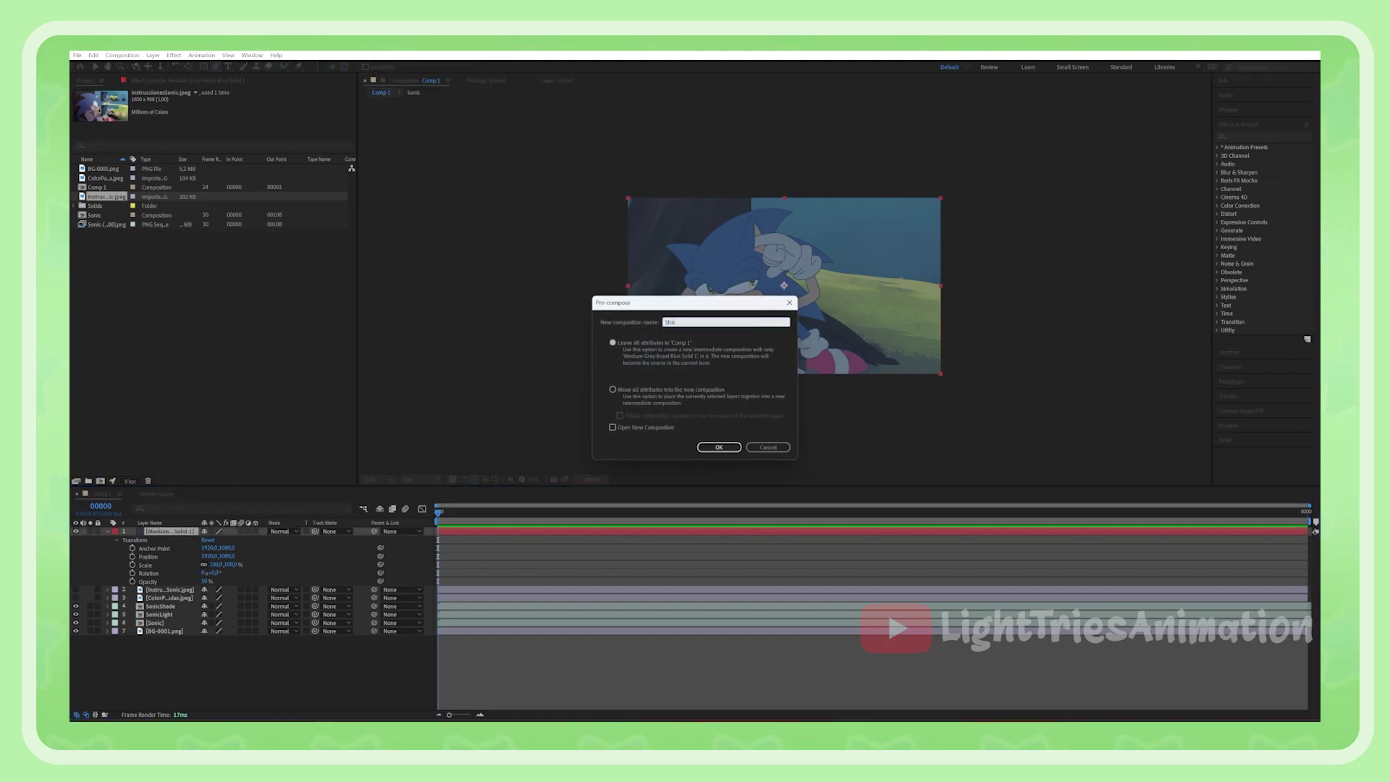
text(e)
key(Return)
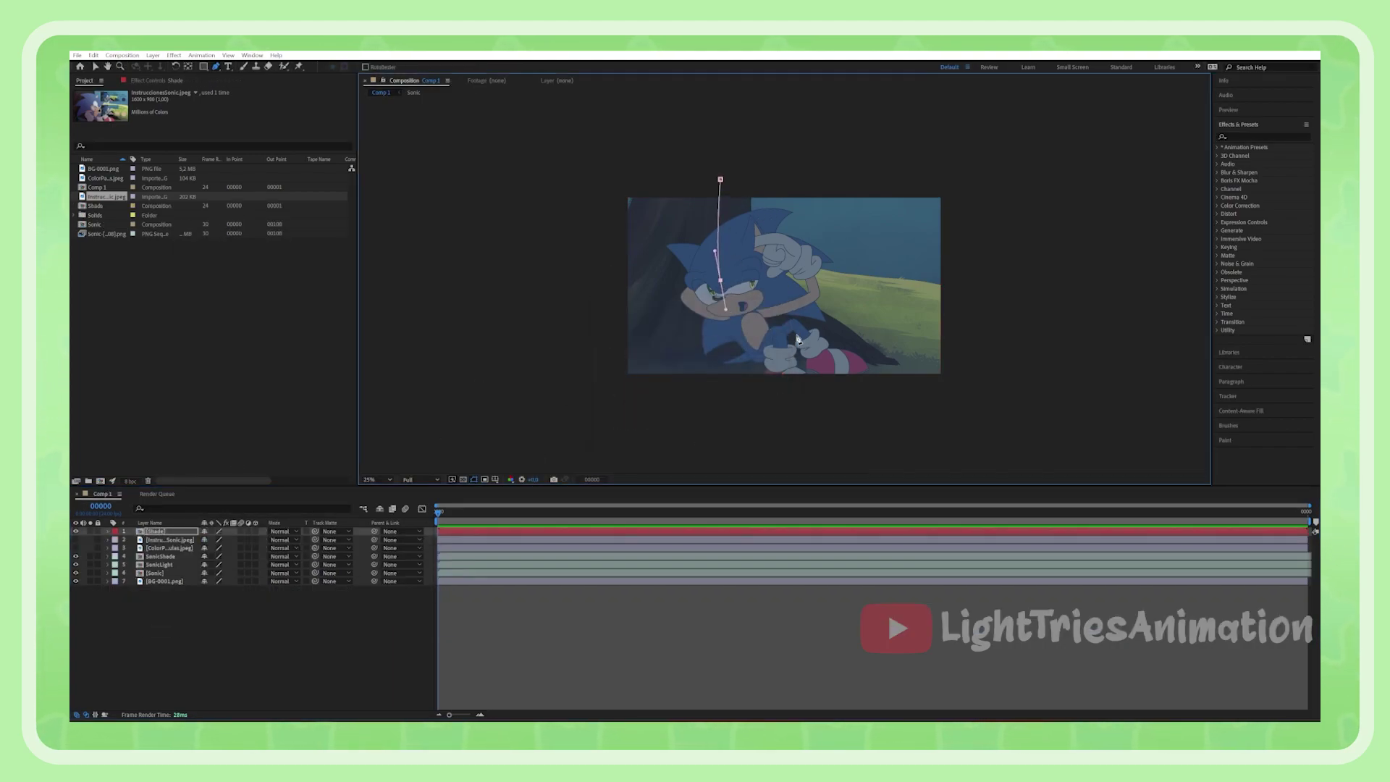
- Draw a mask over Sonic's left side and set the Shade track matte to SonicShade
click(612, 395)
click(604, 185)
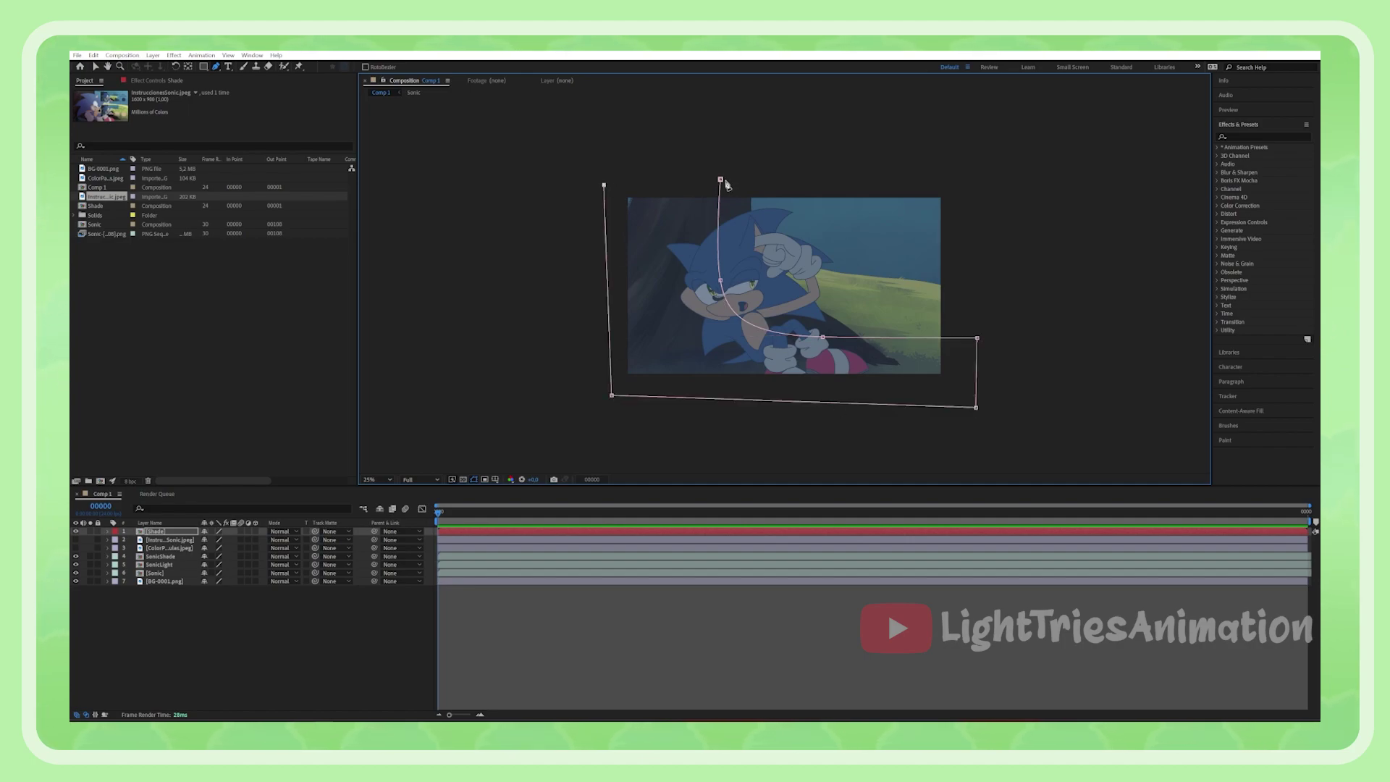
click(720, 180)
click(108, 532)
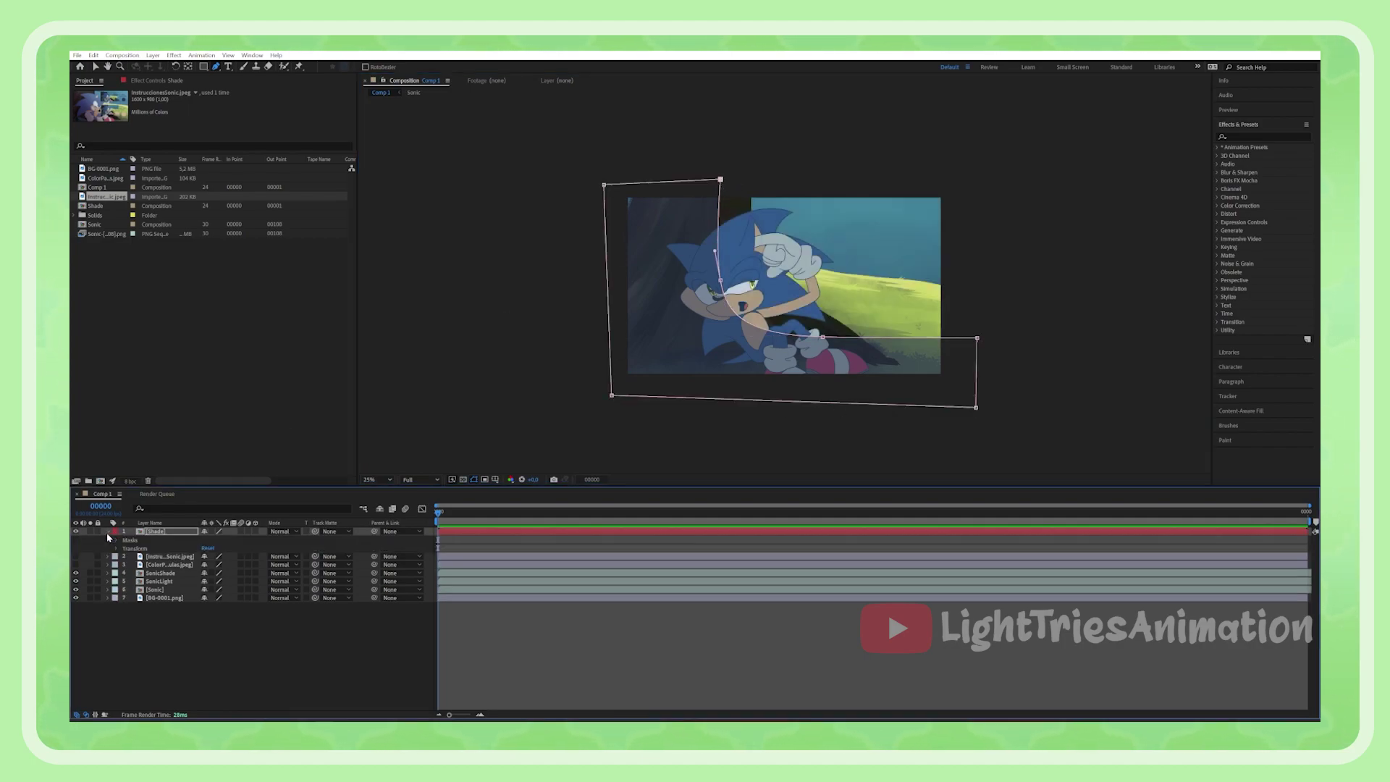
click(110, 532)
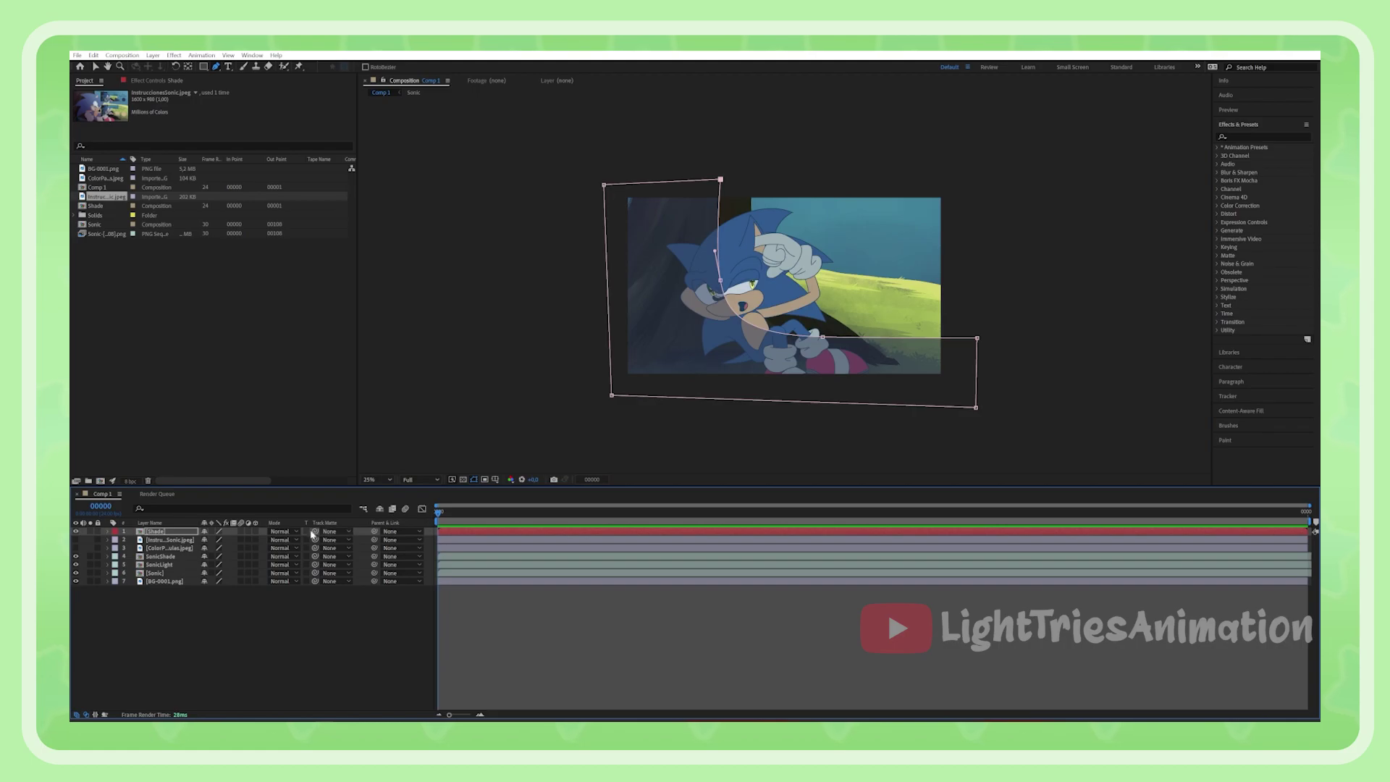
drag(314, 532, 166, 562)
key(period)
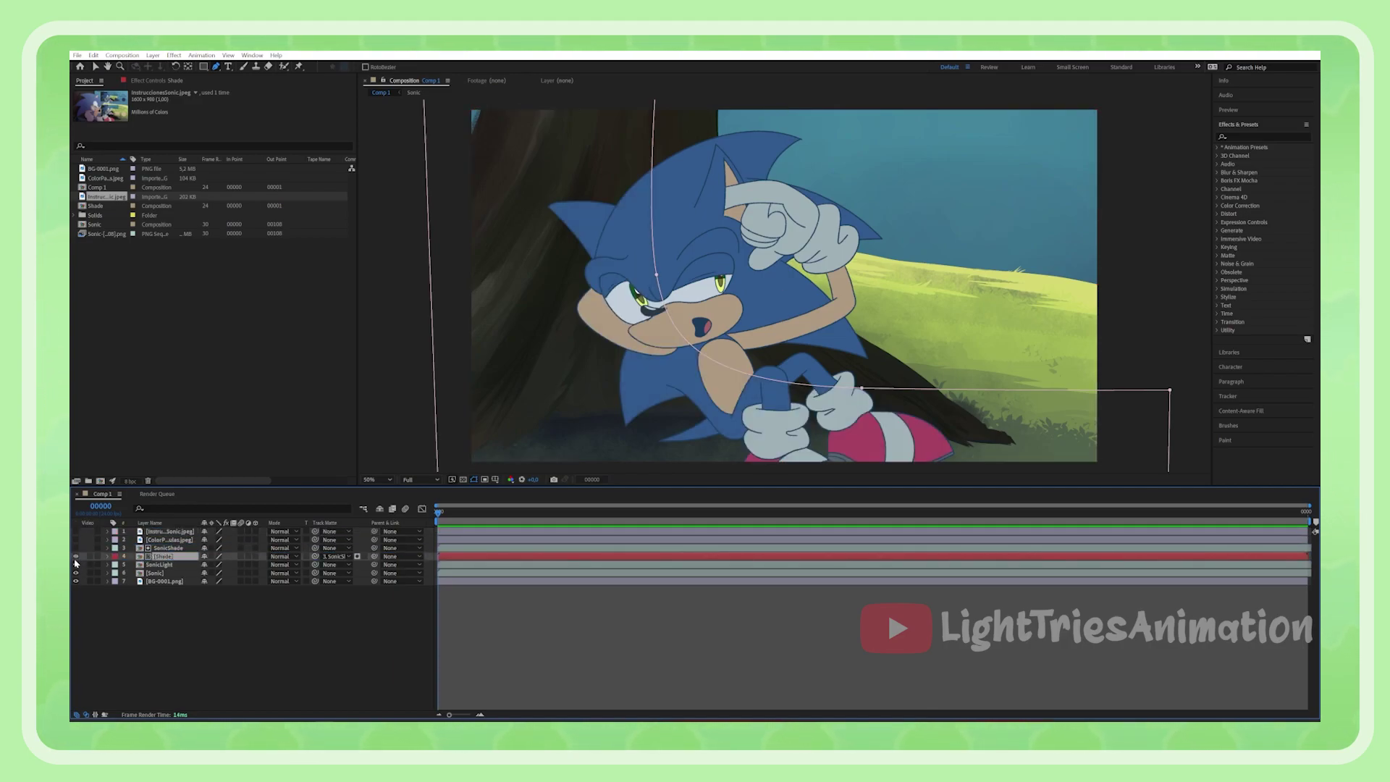
- Reshape Mask 1's points around Sonic and set Mask Feather to 434
click(81, 608)
click(108, 557)
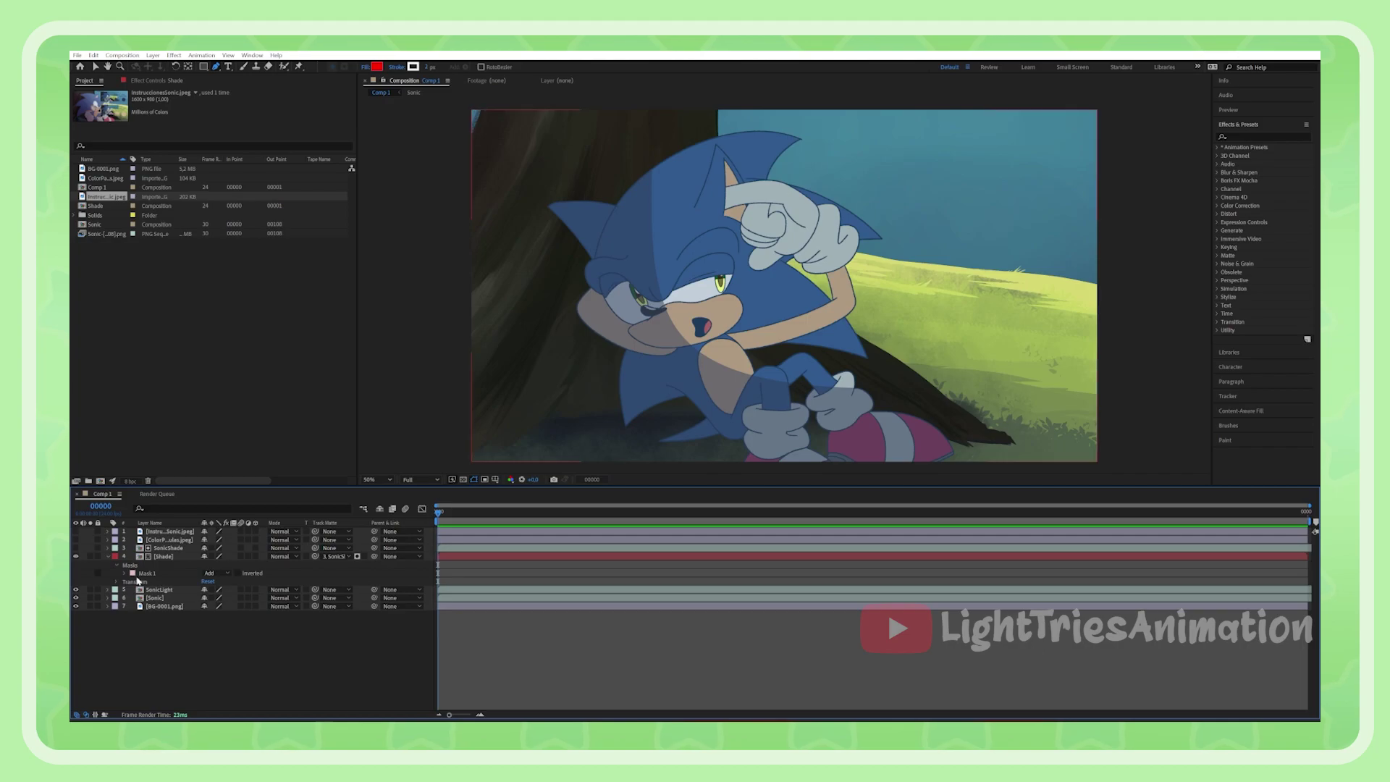
click(124, 573)
click(166, 589)
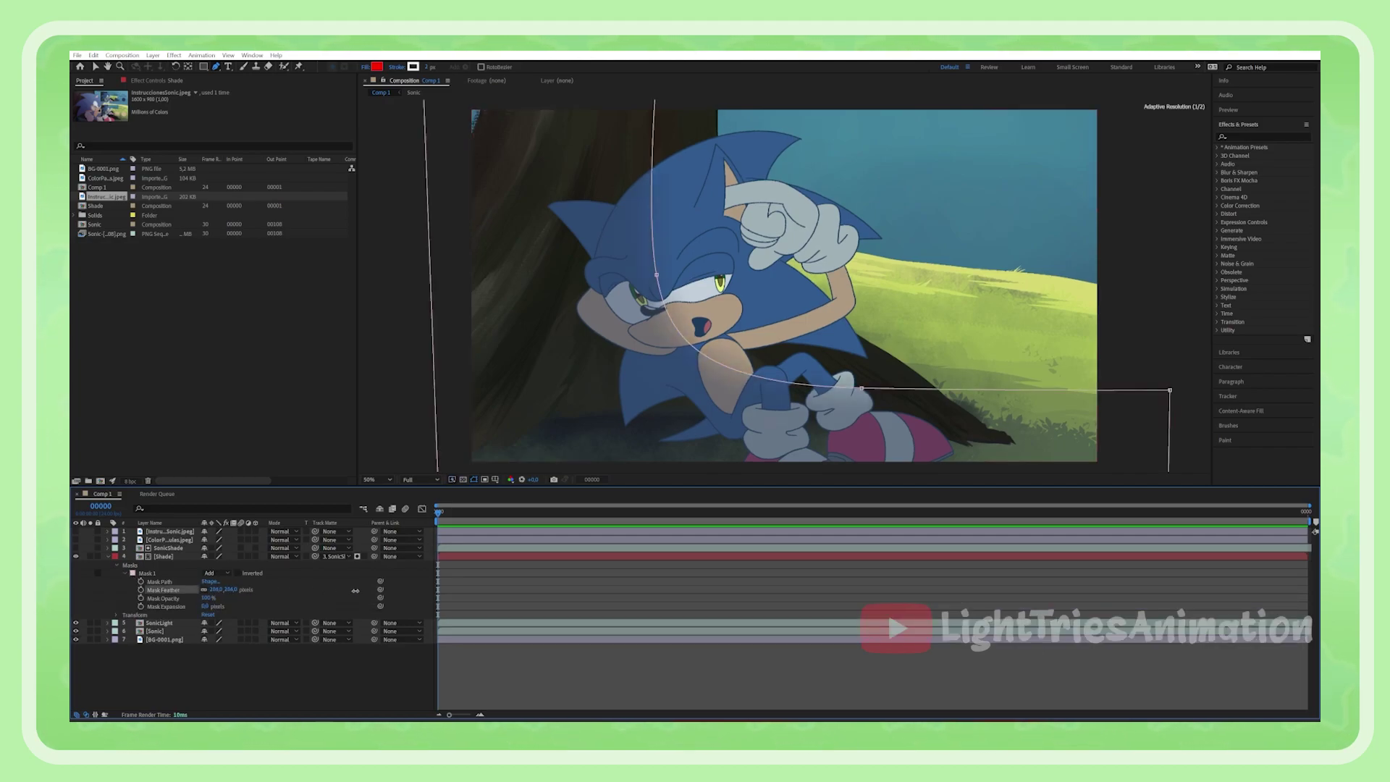
drag(653, 281, 615, 274)
drag(862, 389, 842, 446)
text(434)
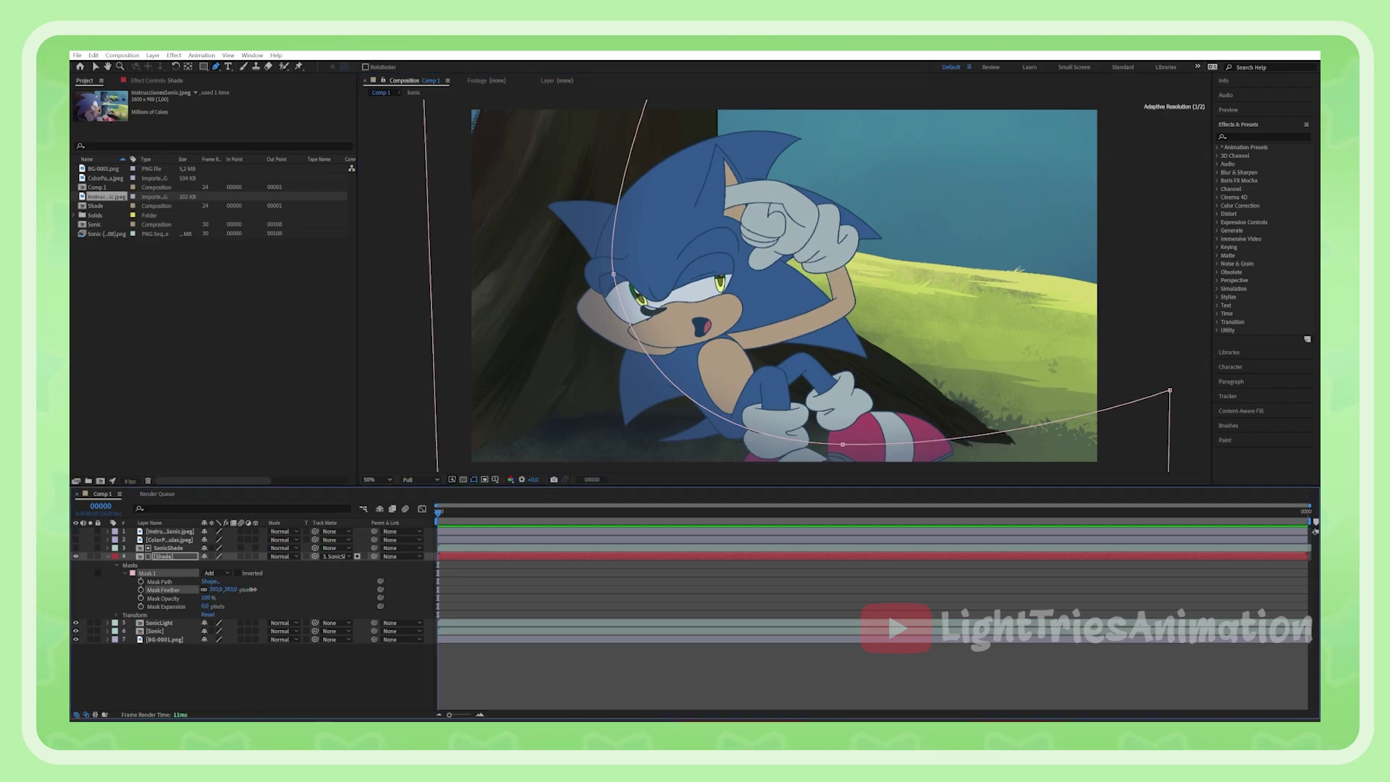
key(Return)
key(comma)
click(106, 557)
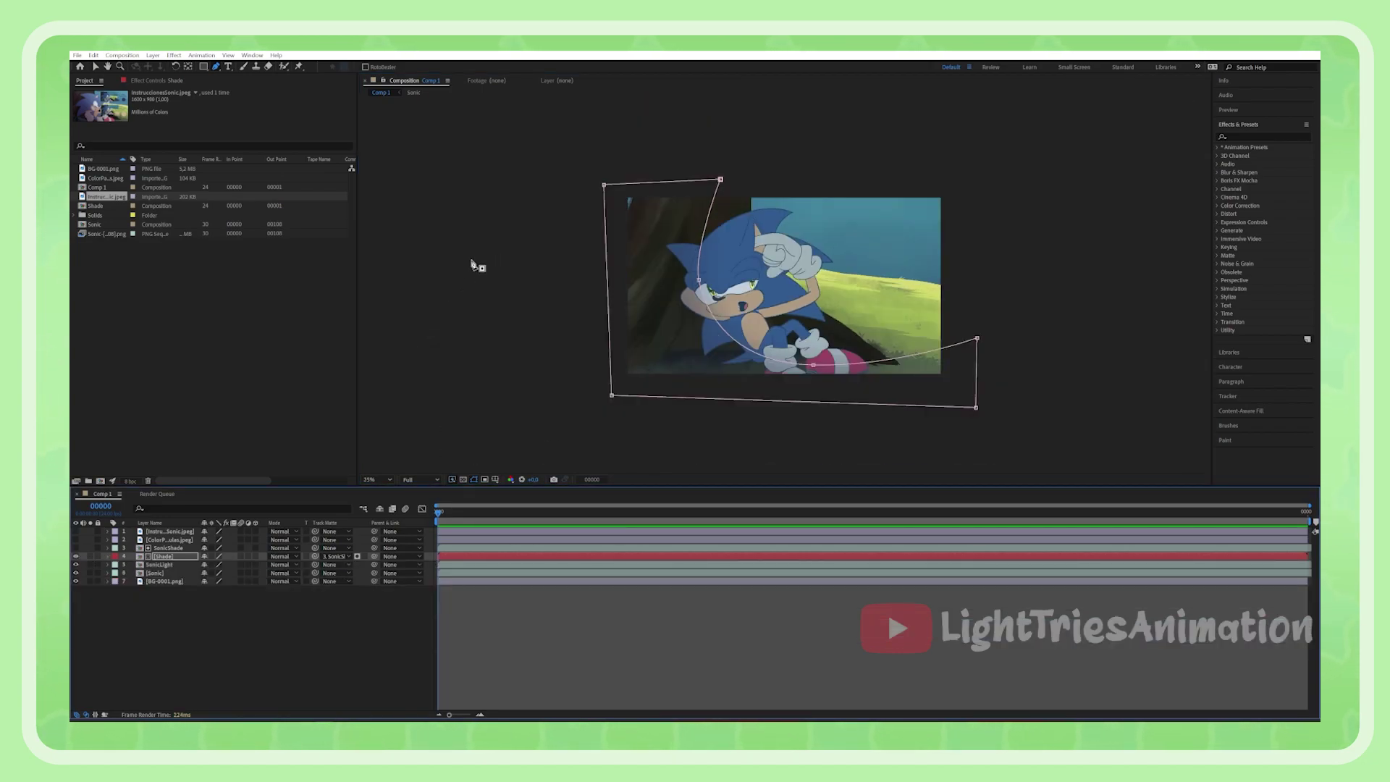
key(F2)
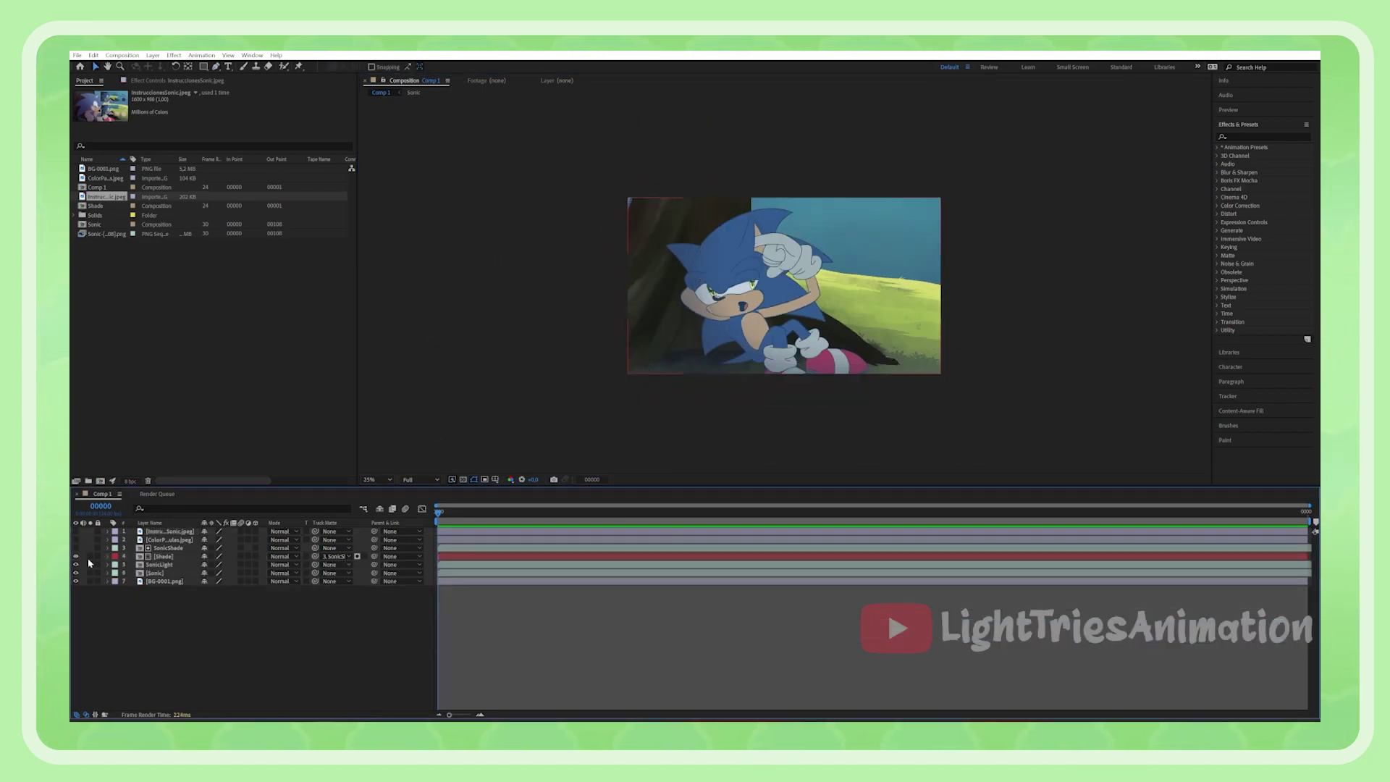
- Create a tan solid with its colour sampled from the artwork
click(76, 532)
right_click(194, 630)
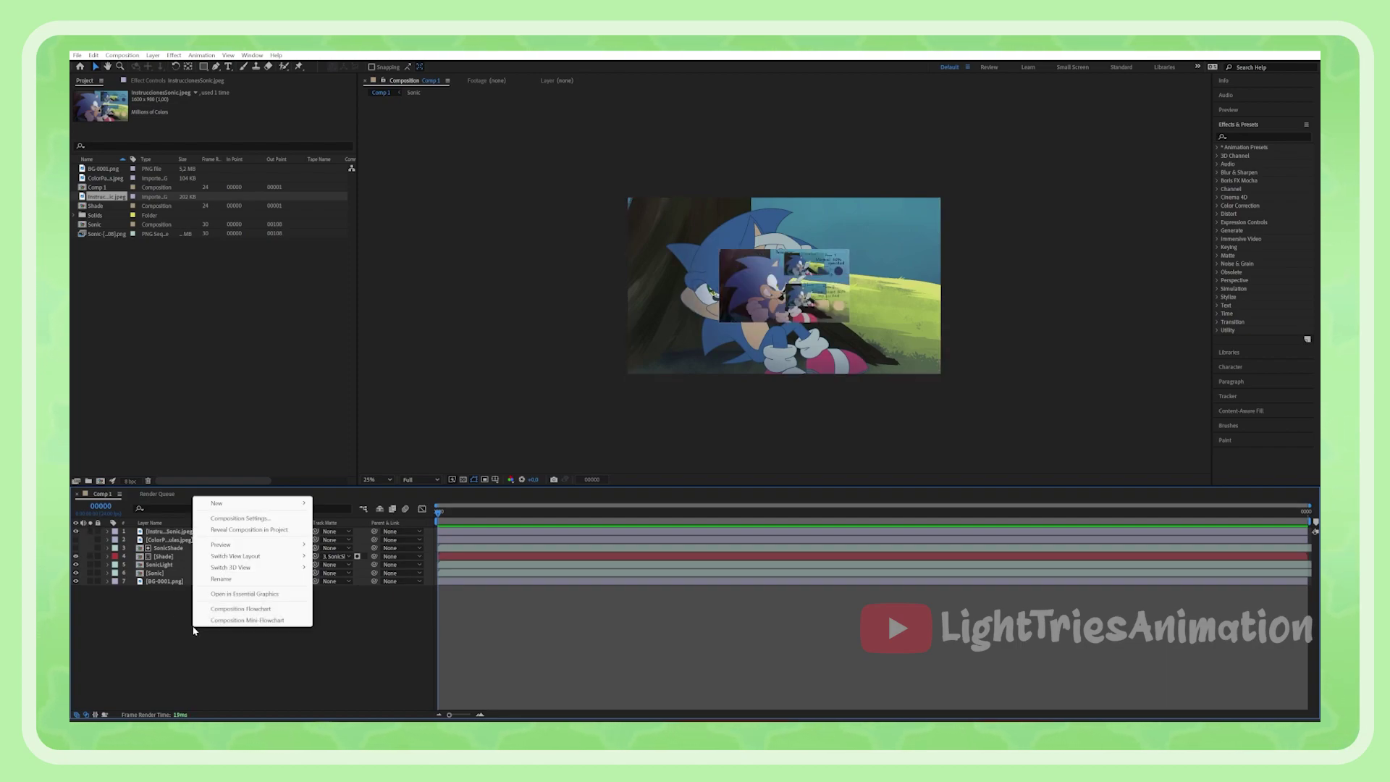
mouse_move(241, 508)
click(357, 530)
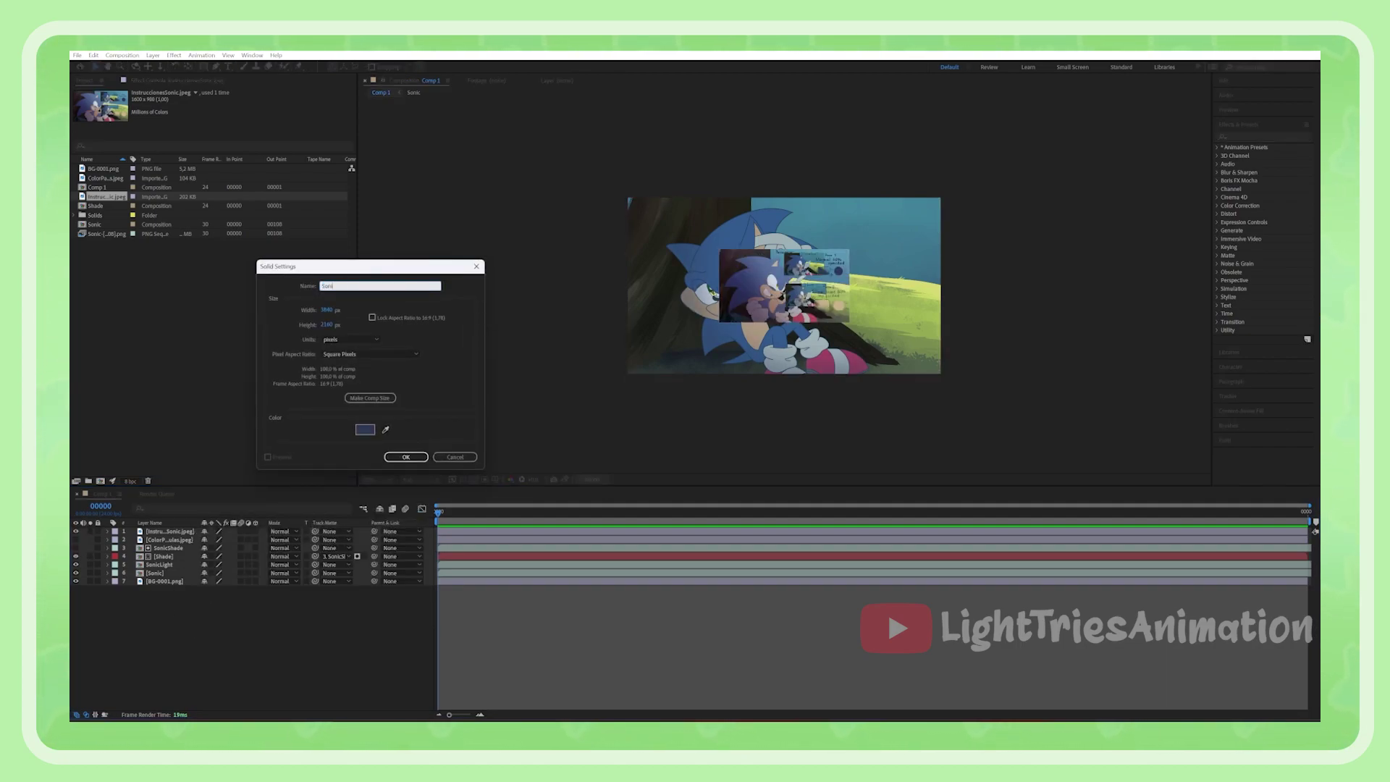
click(386, 429)
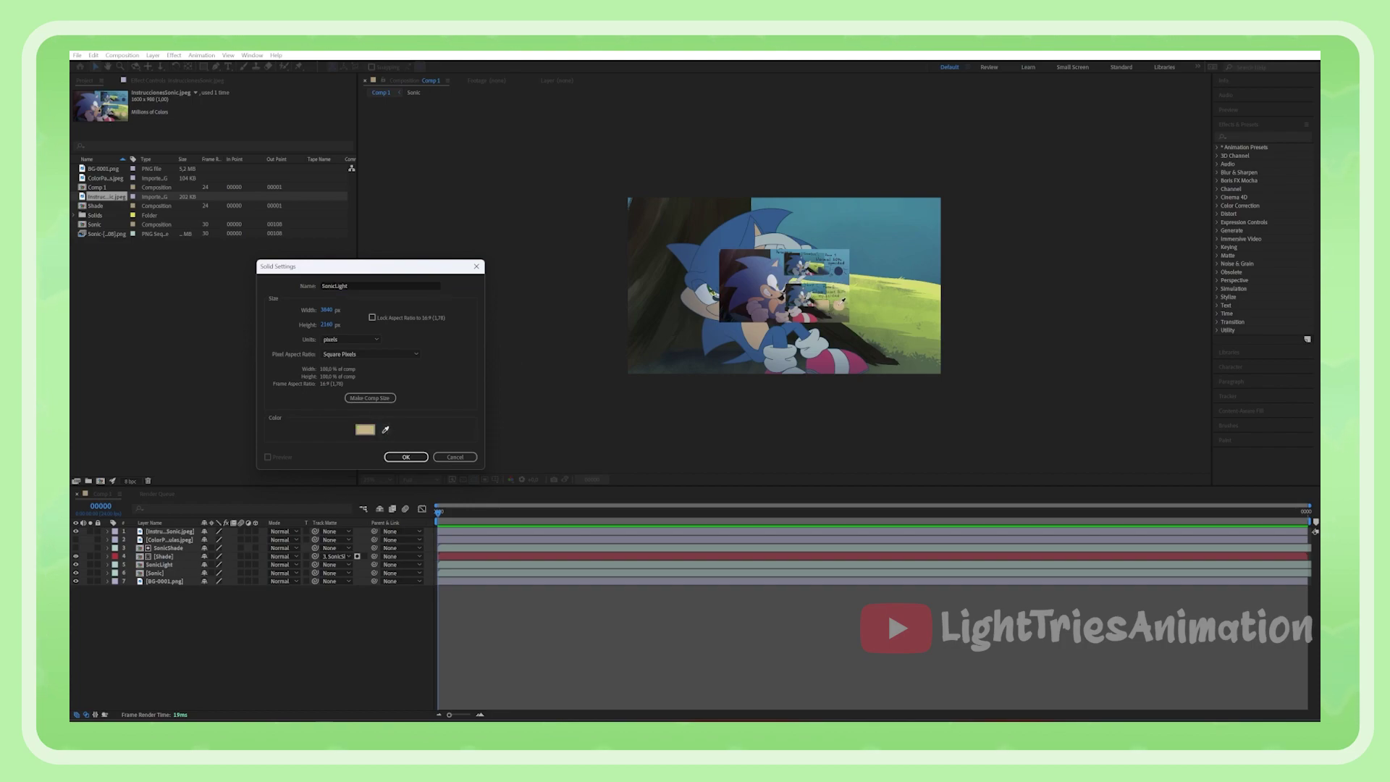
click(406, 457)
- Pre-compose the solid as SonicLight, blend it as Soft Light at 80% opacity
right_click(172, 536)
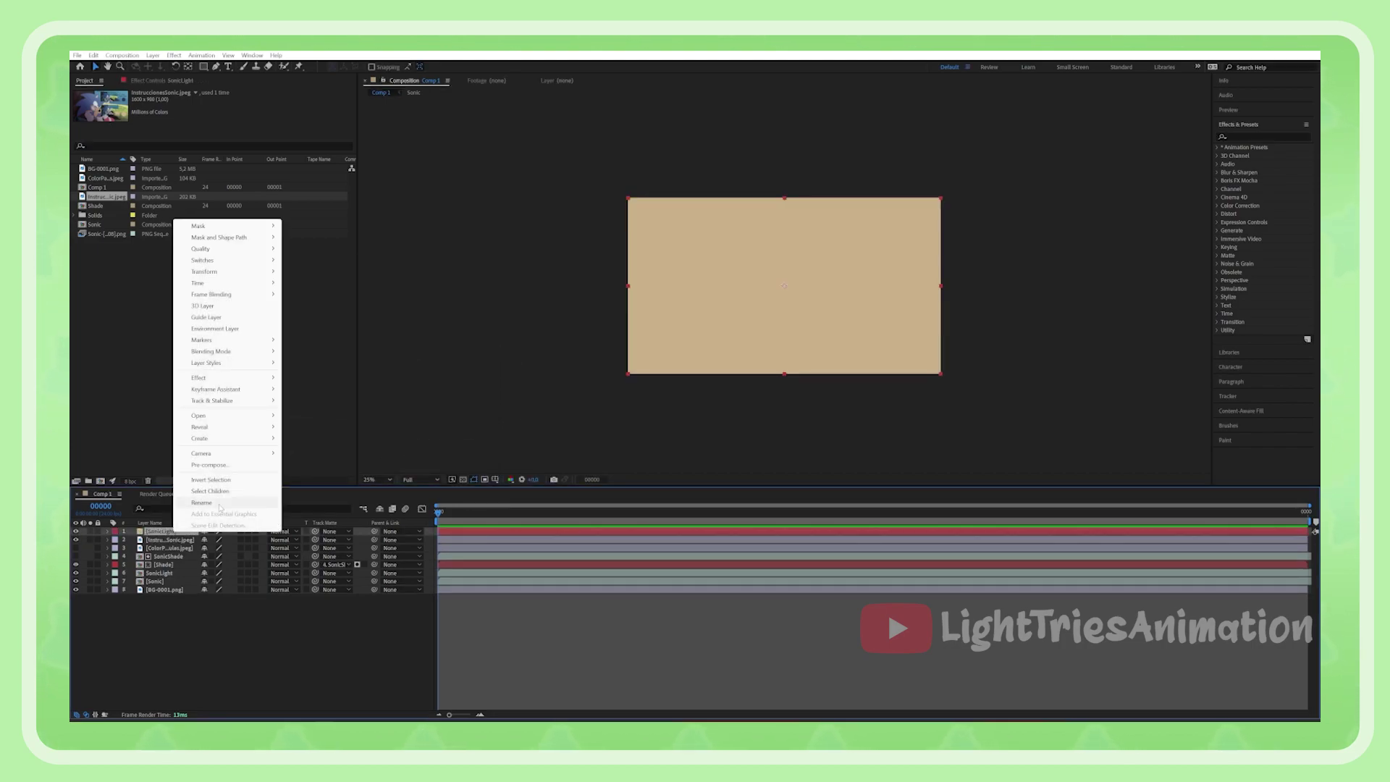
click(202, 520)
key(BackSpace)
key(Return)
click(293, 531)
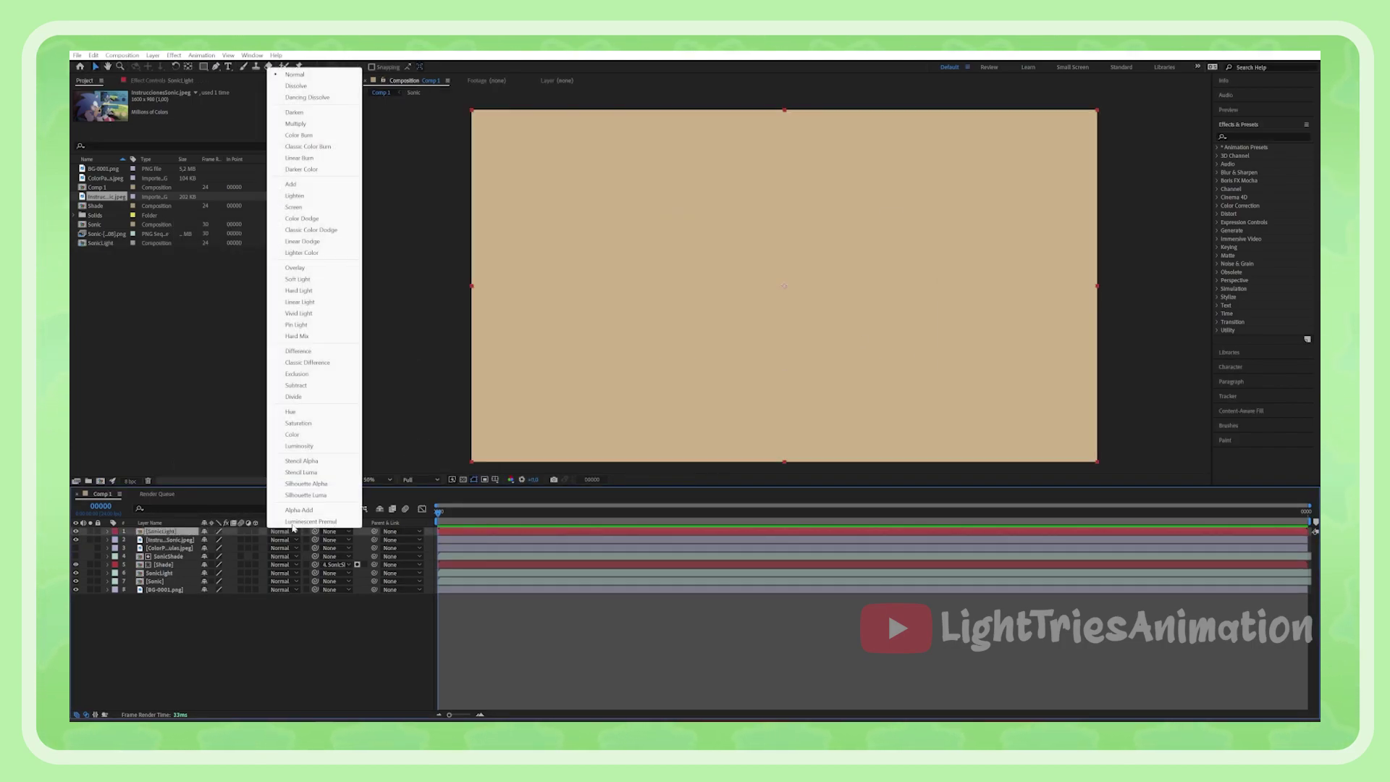
click(314, 280)
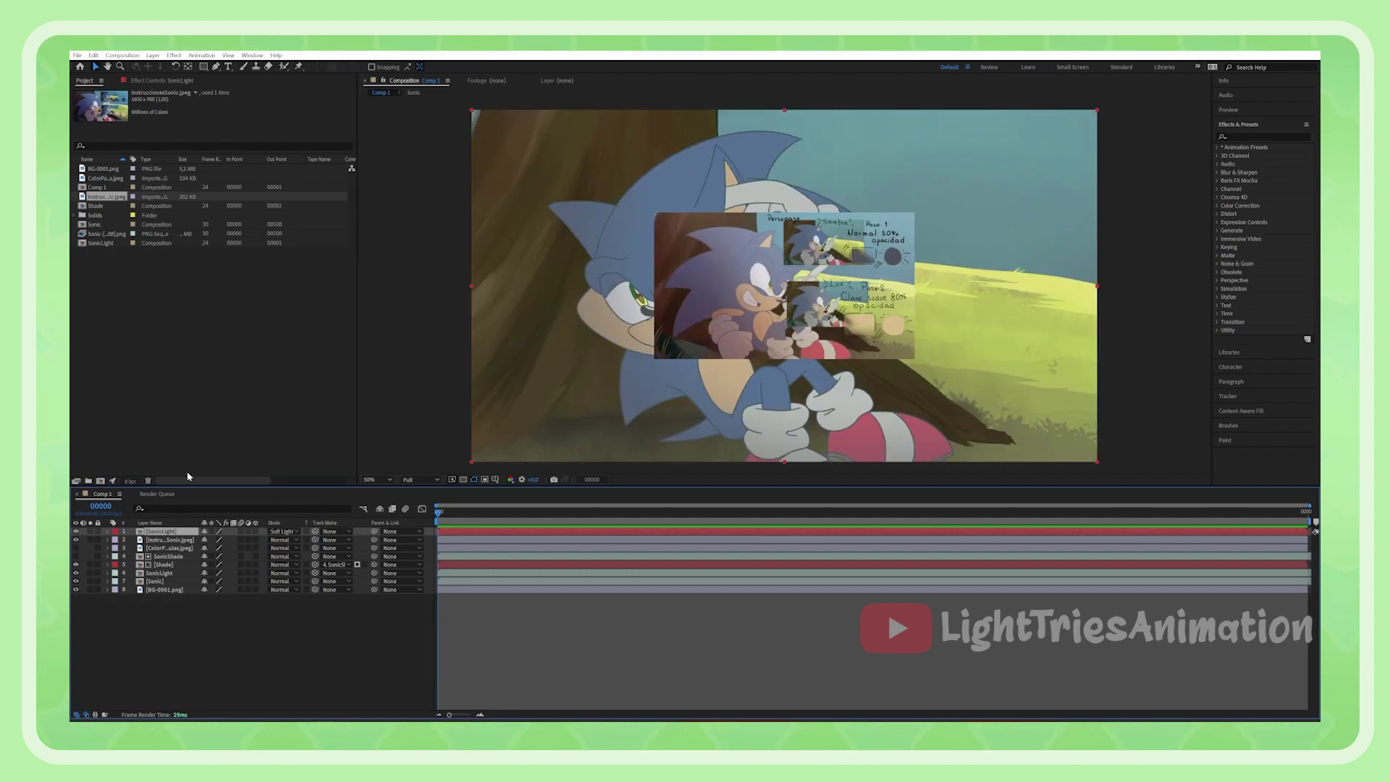
click(108, 530)
click(117, 541)
key(Return)
key(comma)
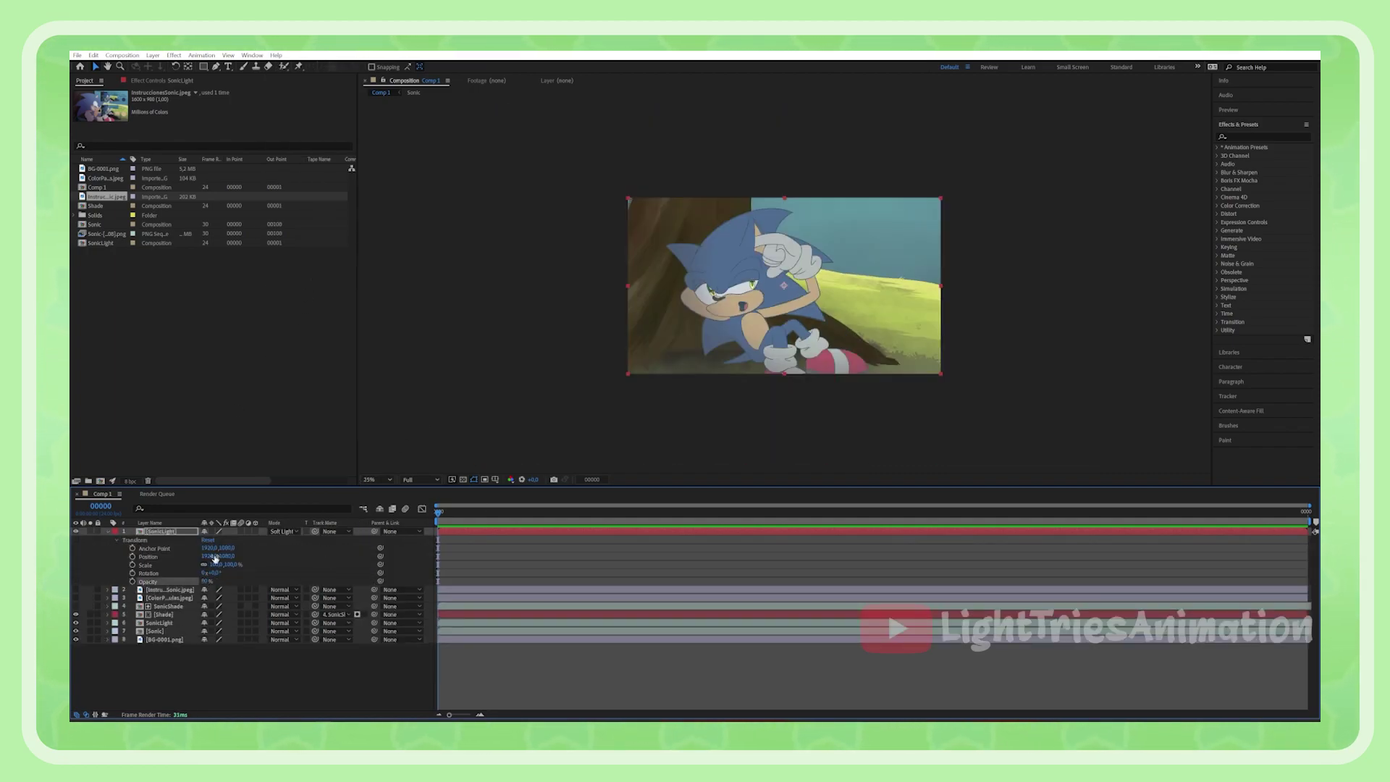
- Draw a curved mask across Sonic and matte the light layer to SonicLight
key(g)
click(738, 177)
drag(774, 311, 847, 329)
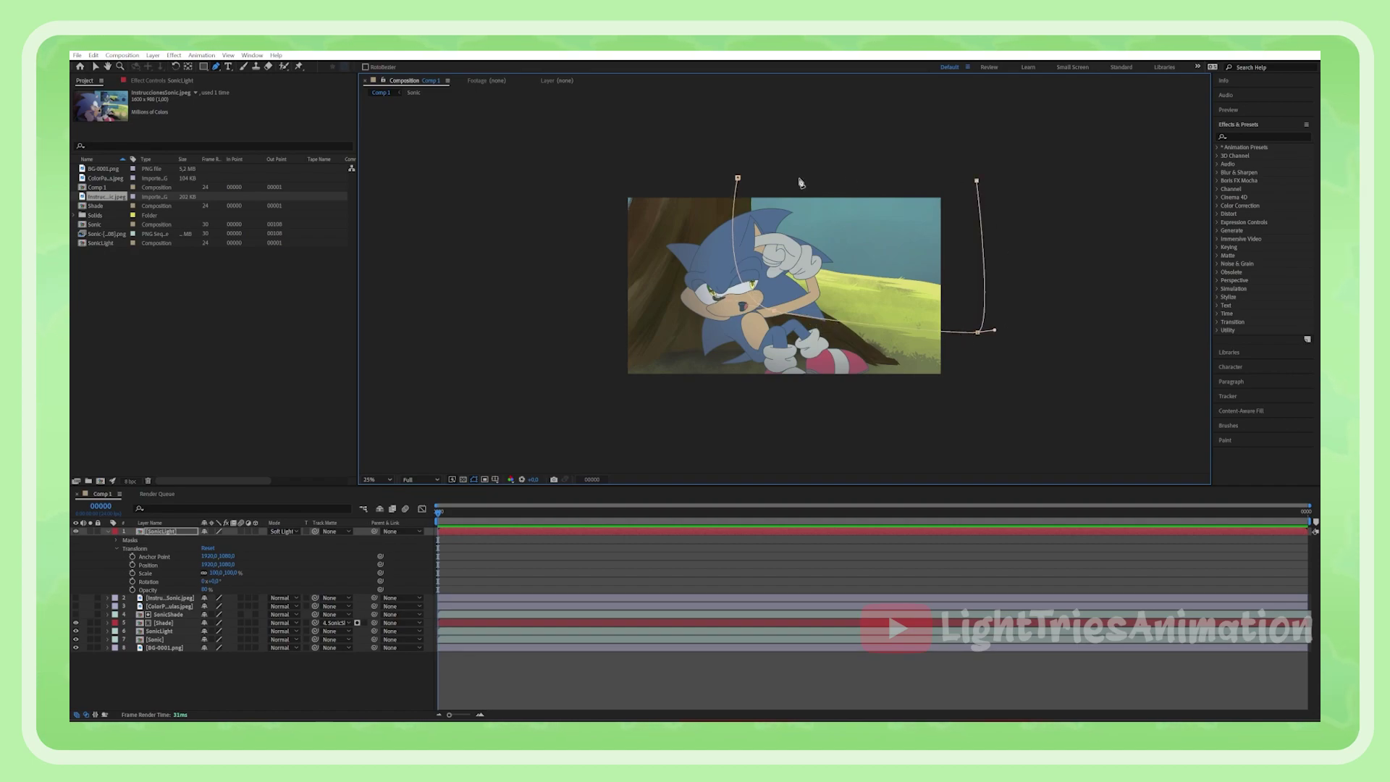
click(738, 177)
click(116, 549)
click(117, 540)
click(125, 548)
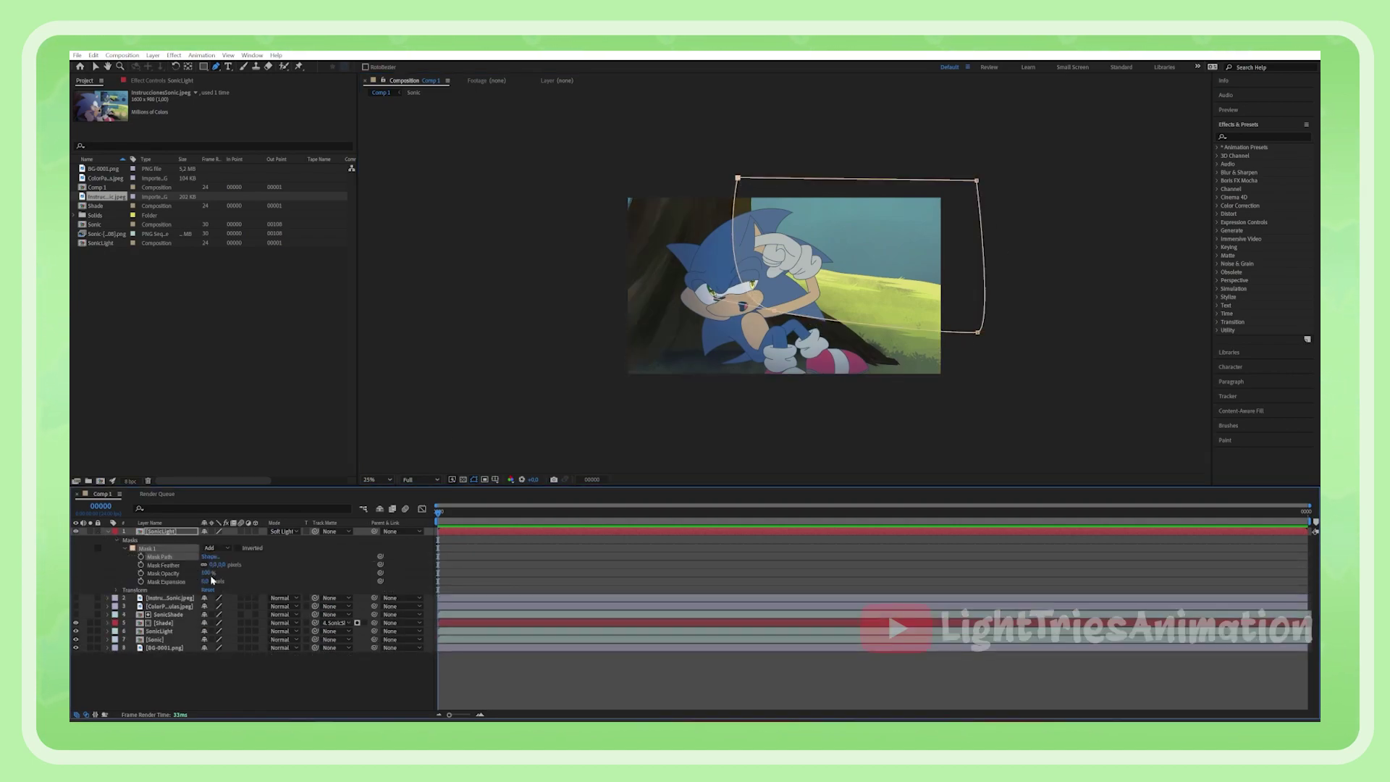
click(789, 322)
drag(790, 321, 796, 318)
drag(315, 532, 167, 638)
- Toggle the SonicShade and Shade layers to compare the shading
key(v)
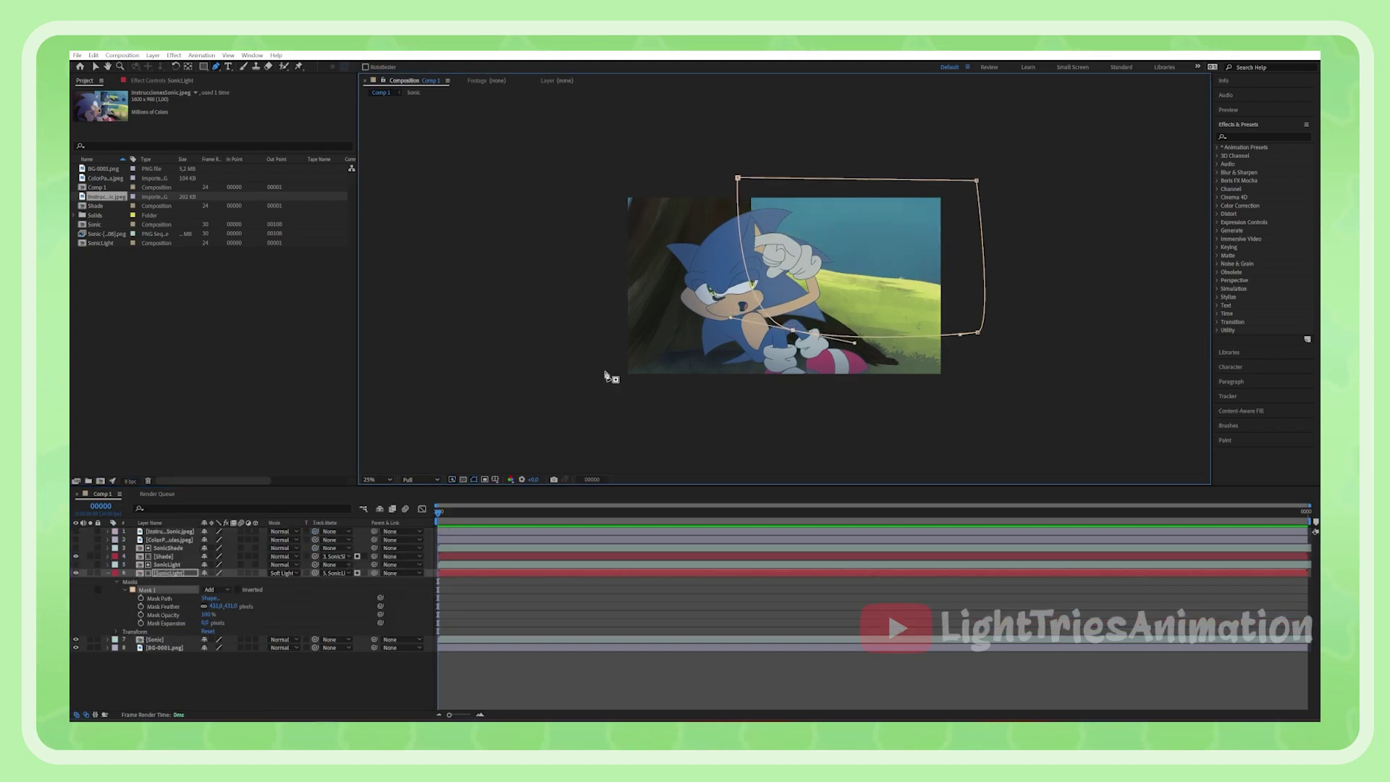
click(608, 375)
click(108, 573)
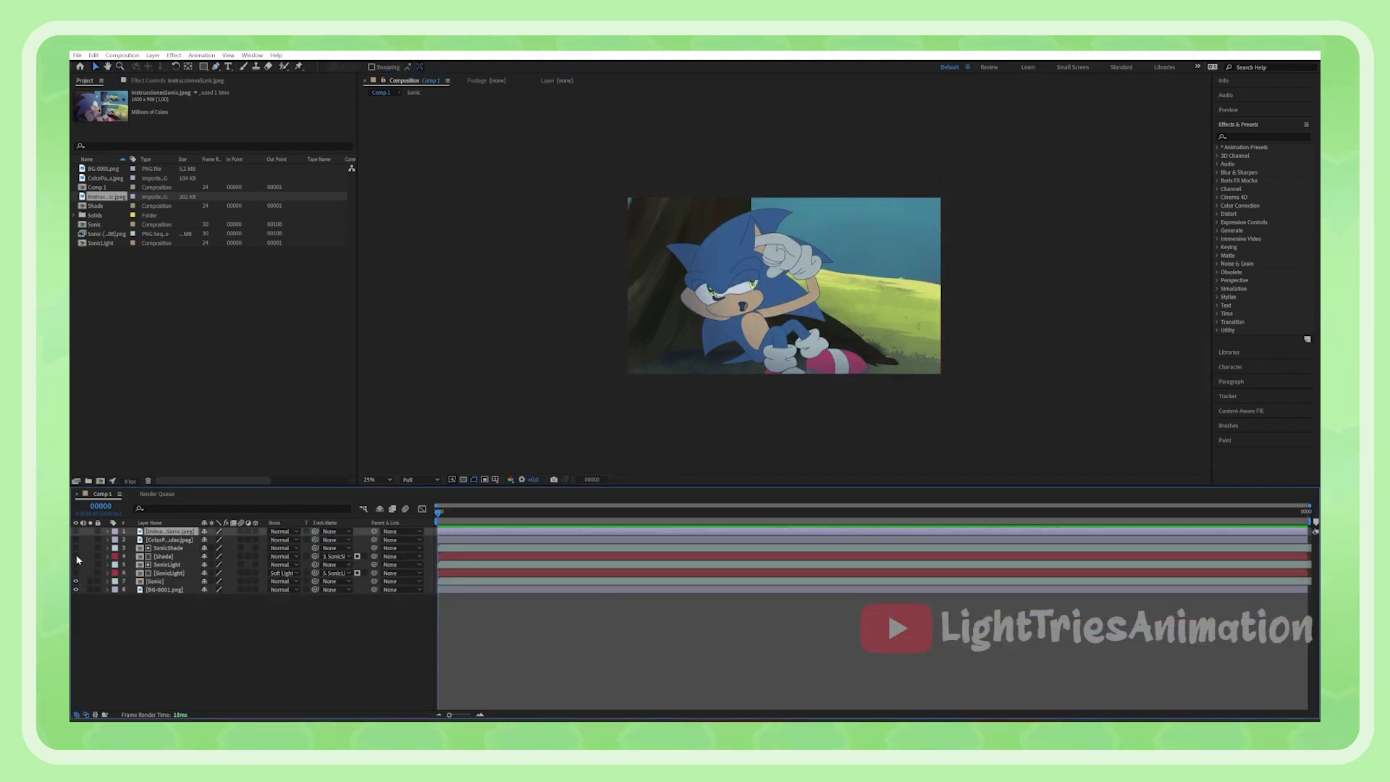
click(76, 548)
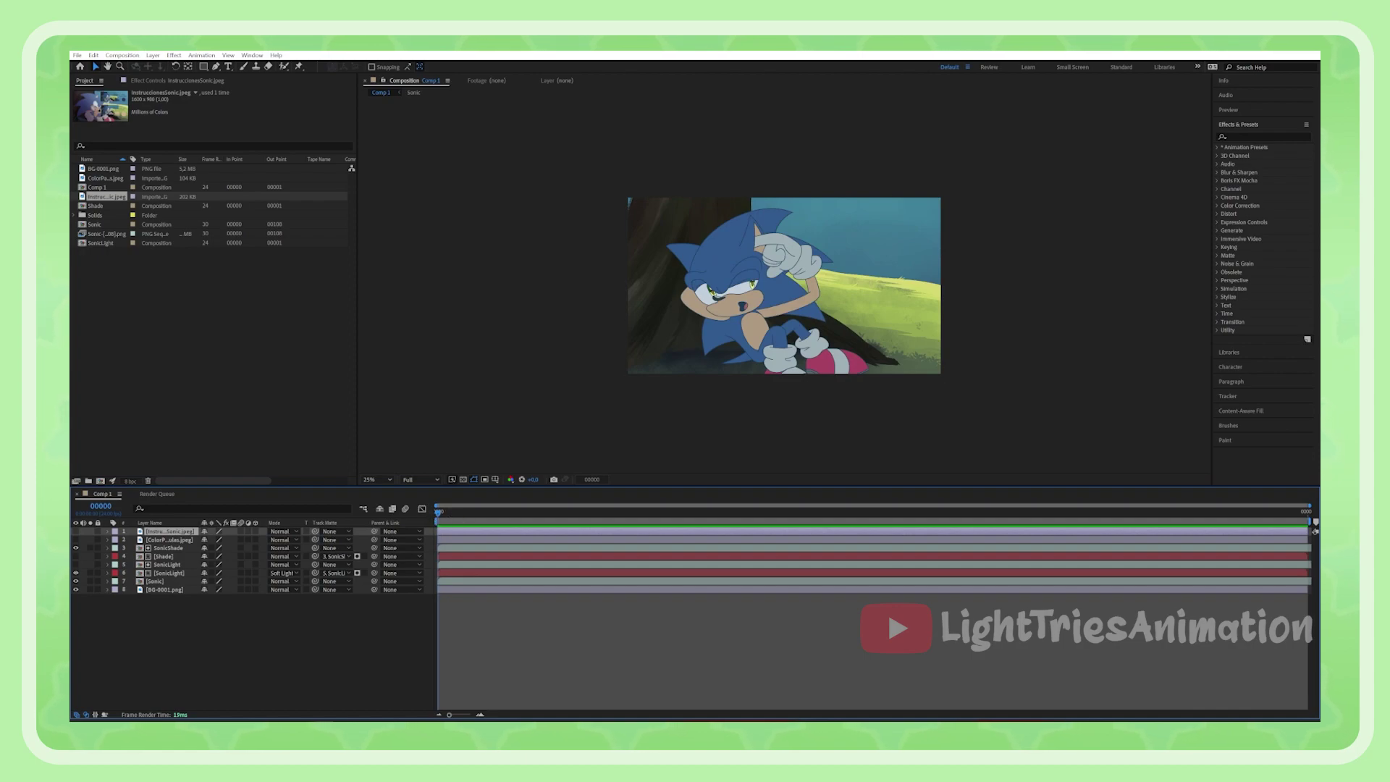
click(76, 565)
click(76, 549)
click(76, 556)
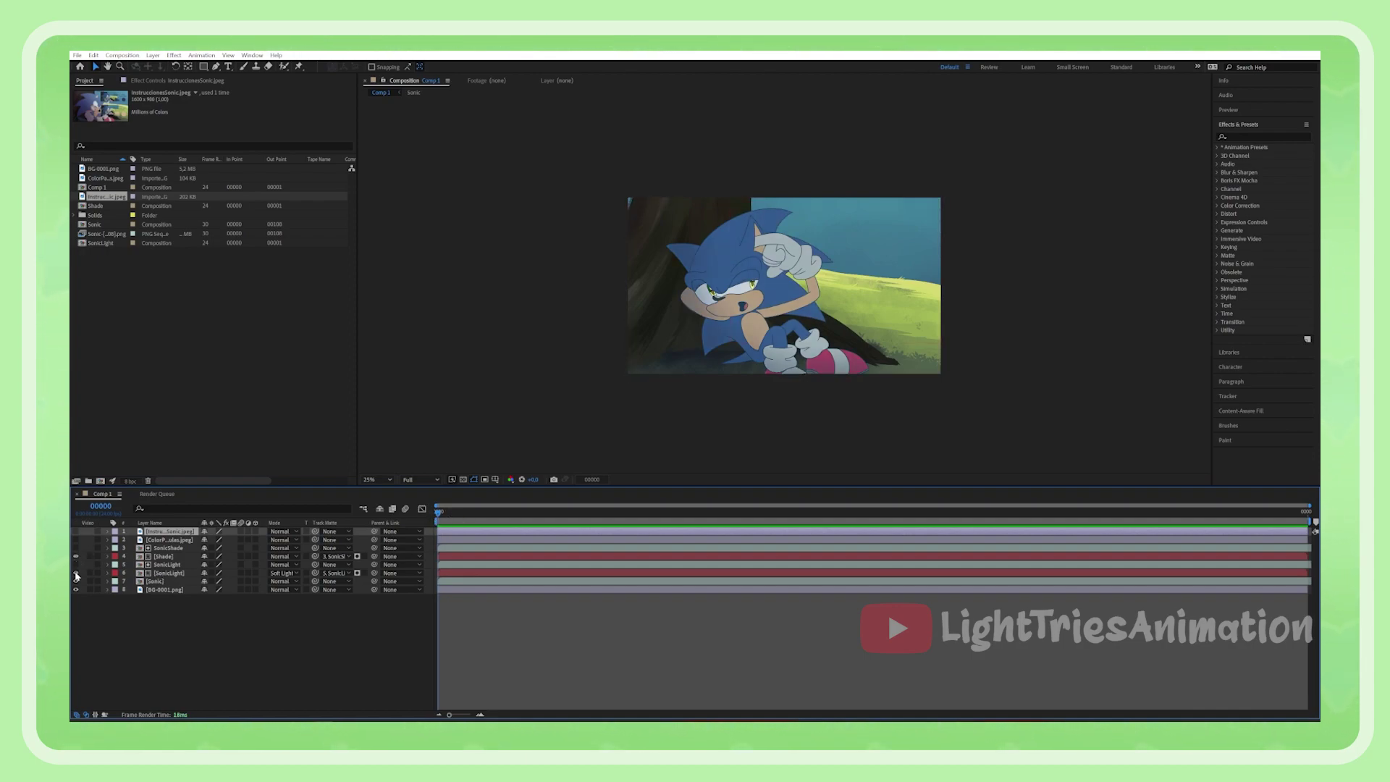
- Create the Particles solid and apply CC Particle World found by searching 'parti'
right_click(274, 612)
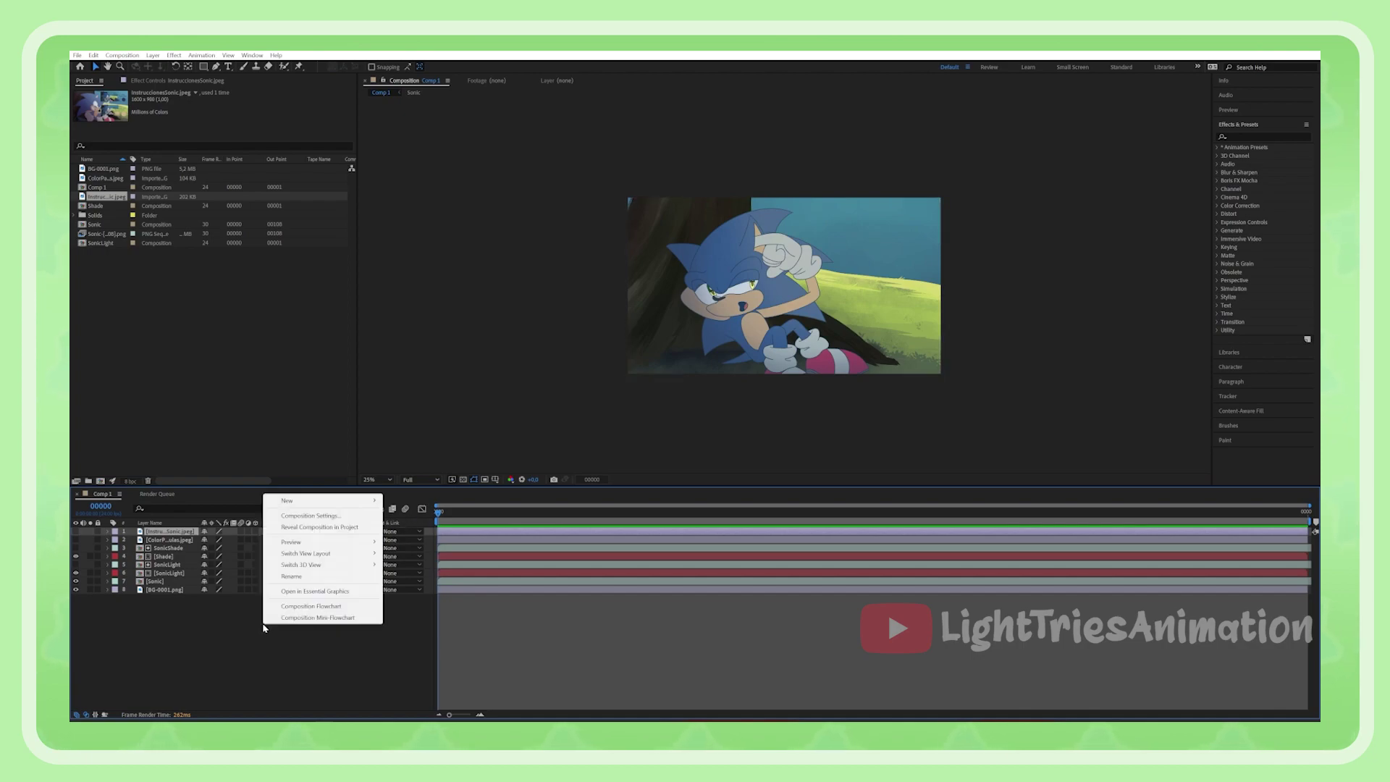
mouse_move(348, 501)
click(434, 526)
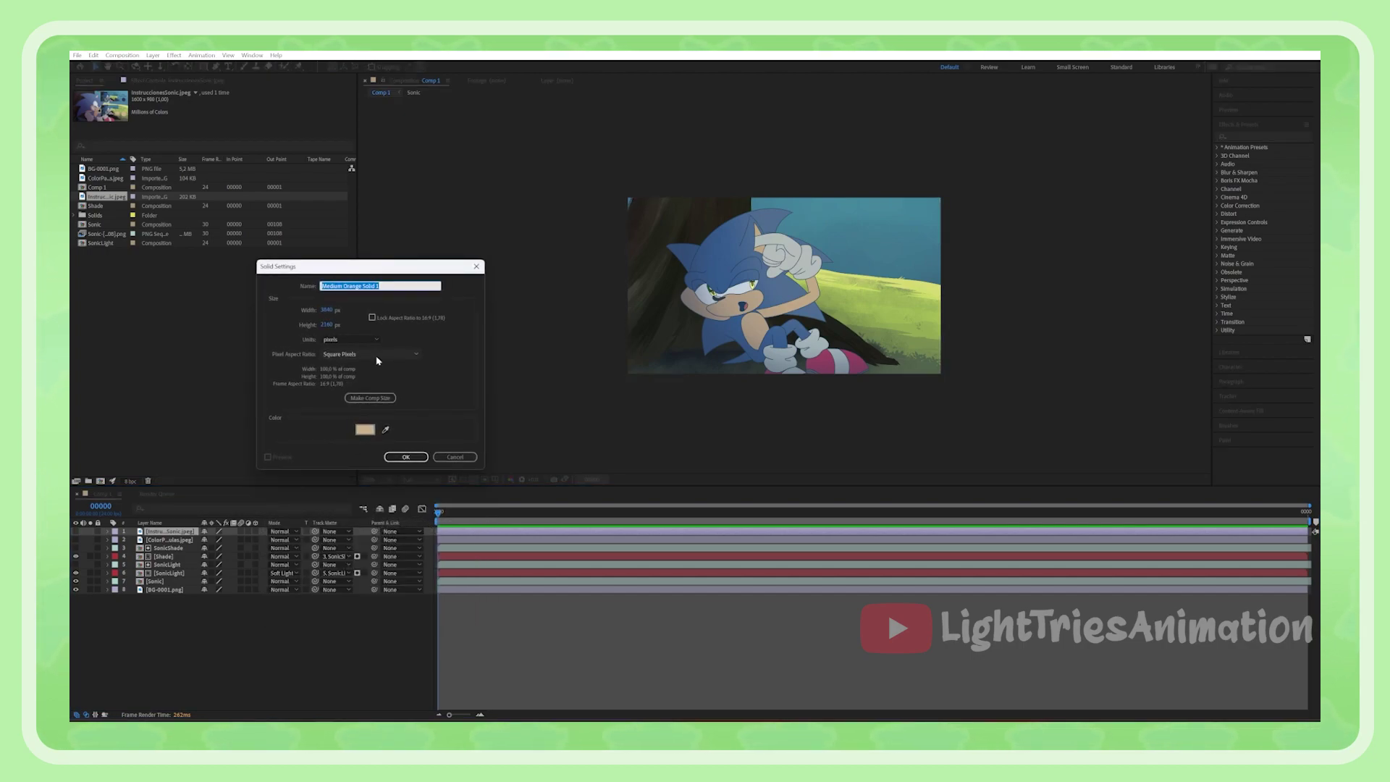
click(404, 458)
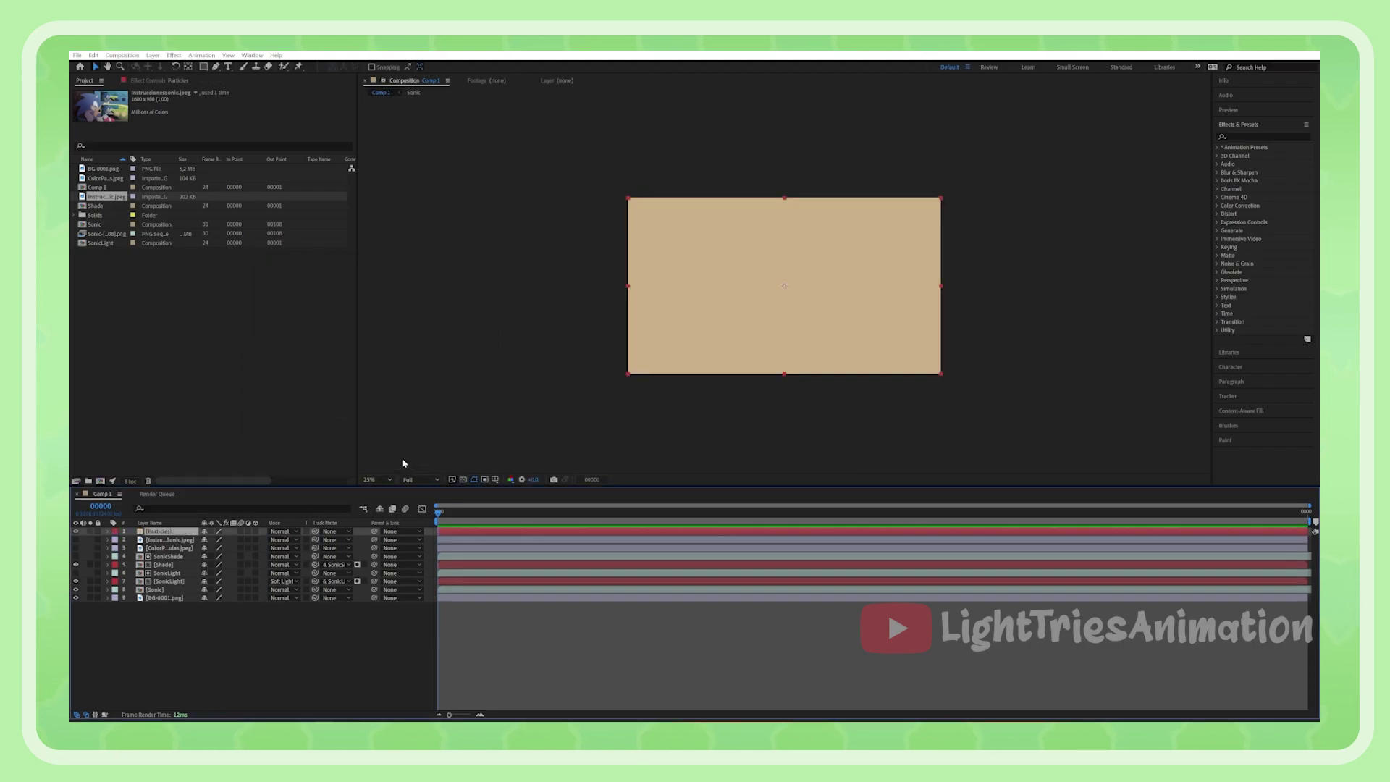
click(1253, 138)
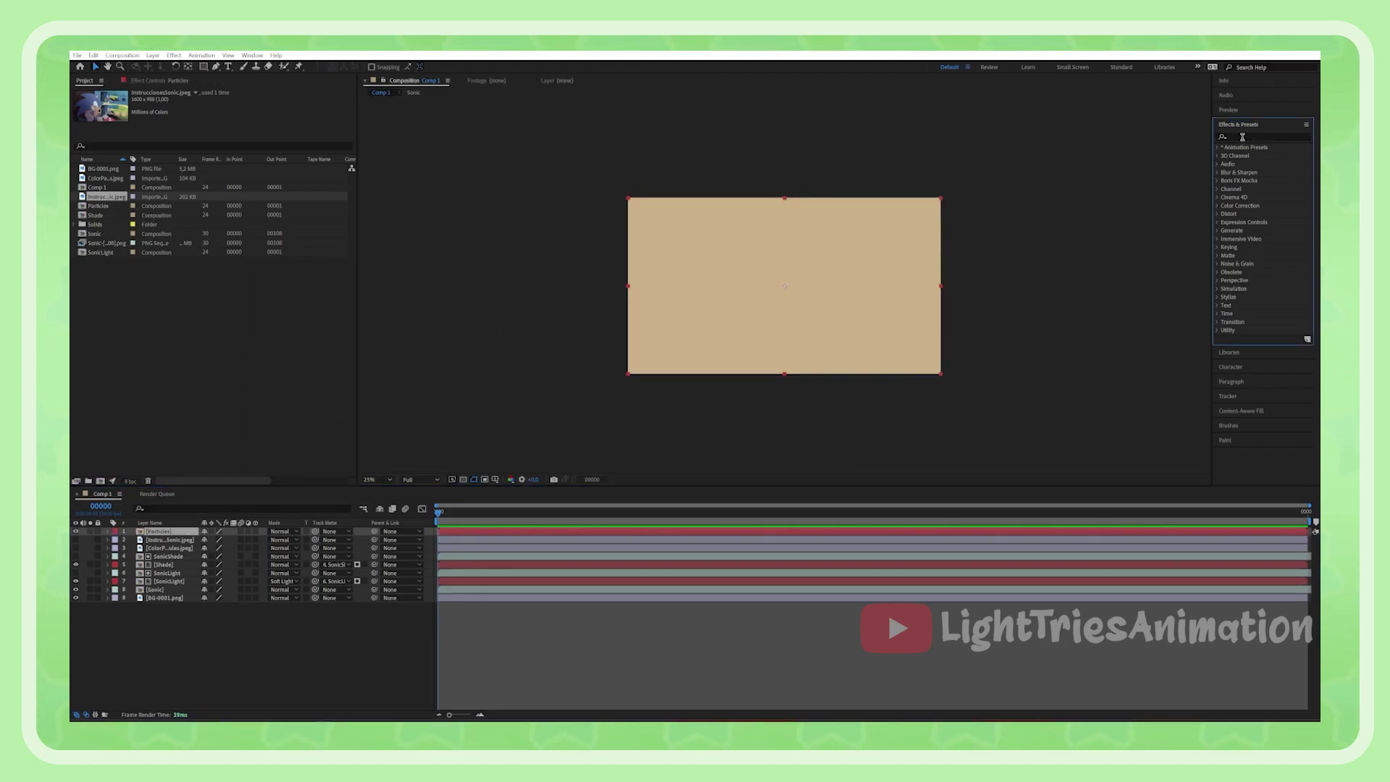
text(particle)
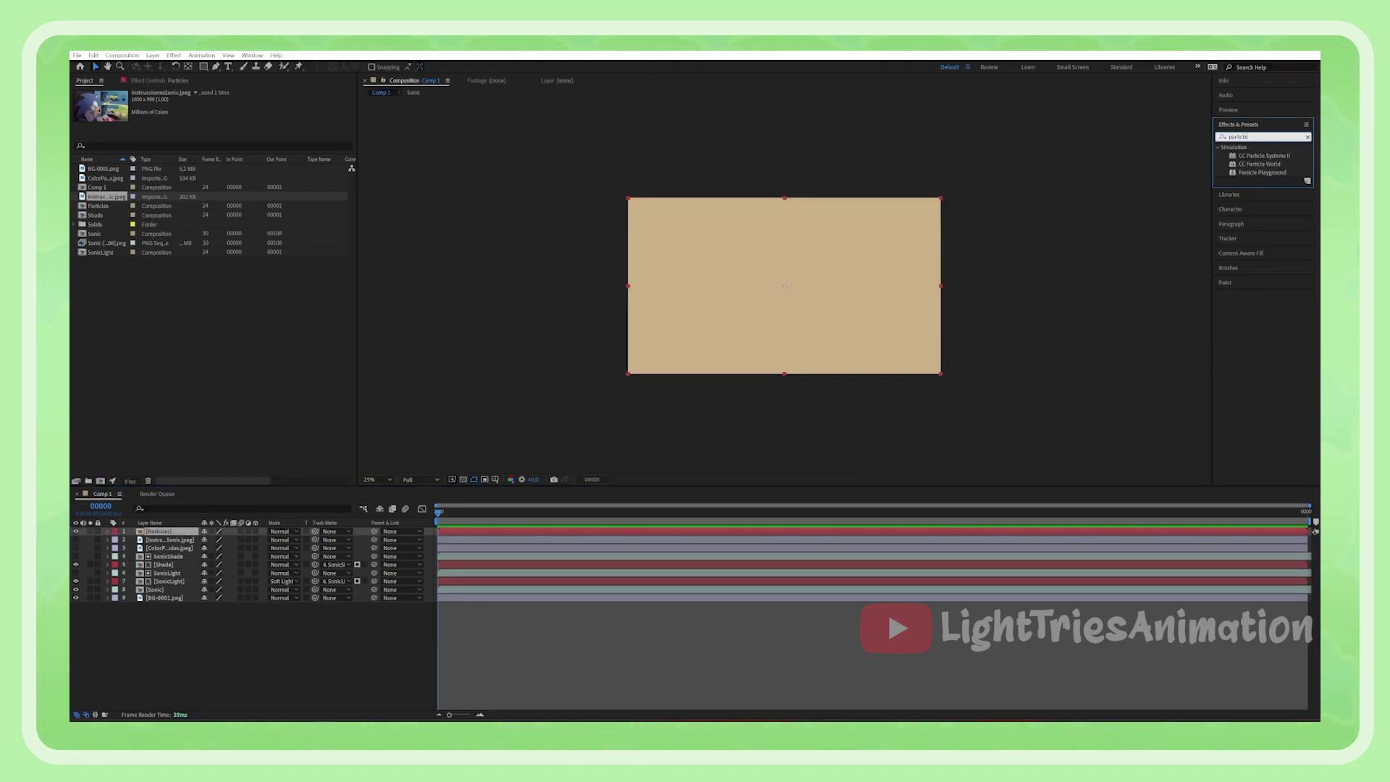
click(1261, 166)
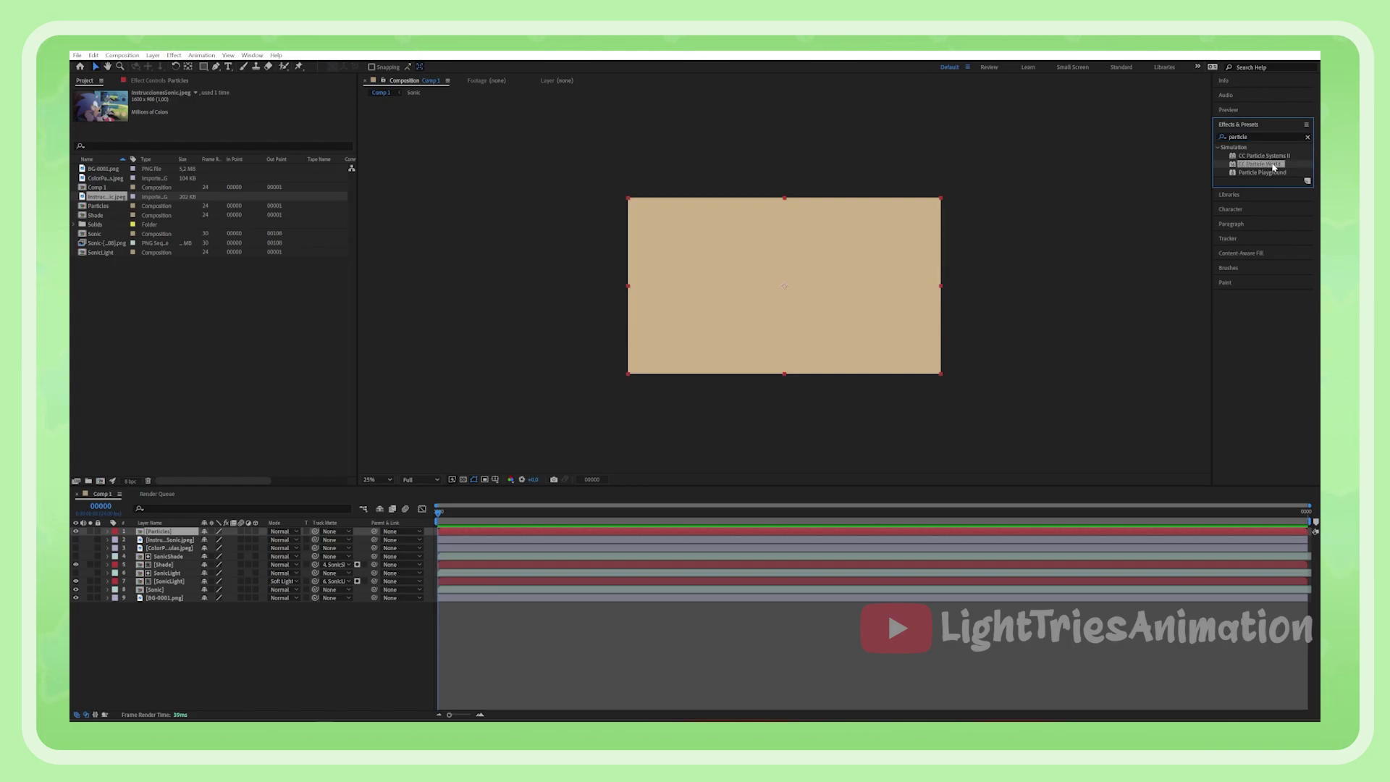
drag(184, 535, 184, 535)
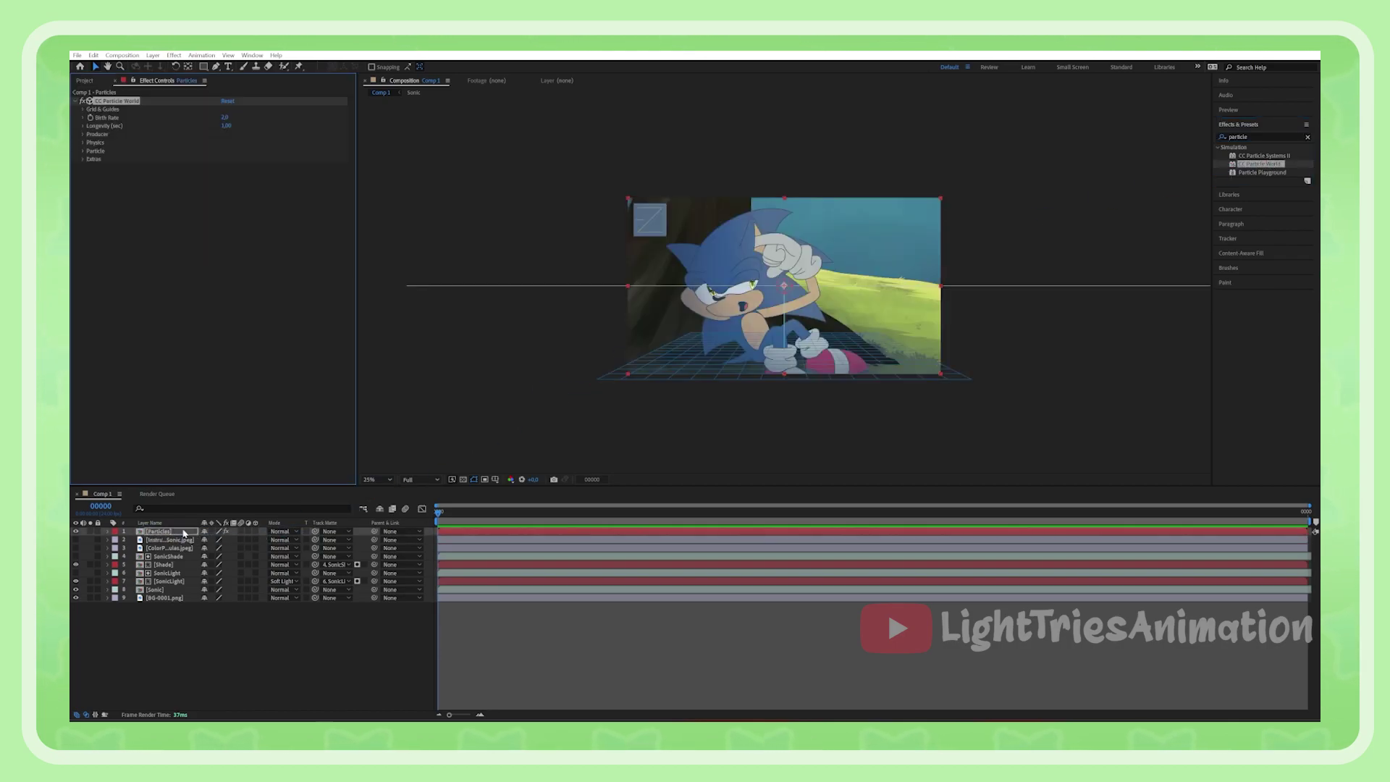
- Lengthen the composition duration and time-stretch the layers to match
key(ctrl+k)
key(Return)
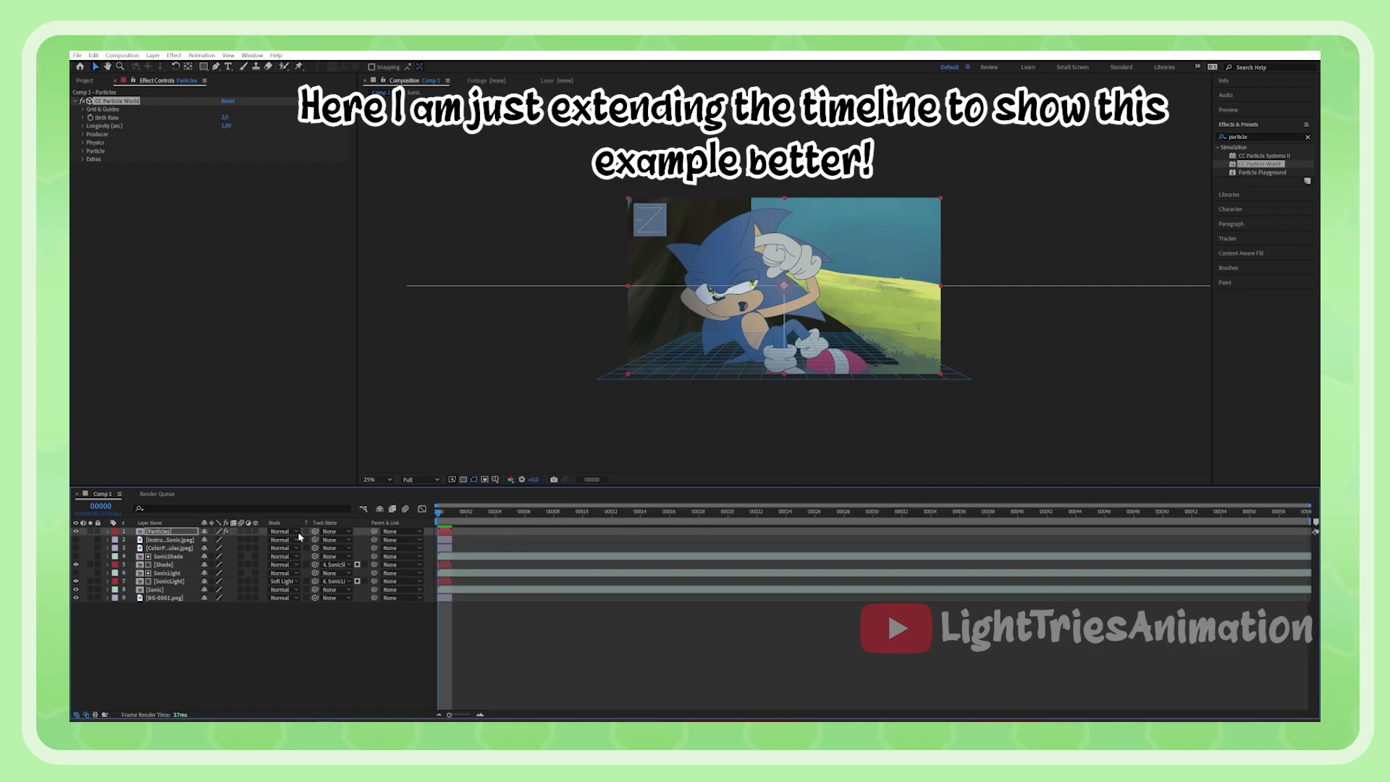
right_click(446, 582)
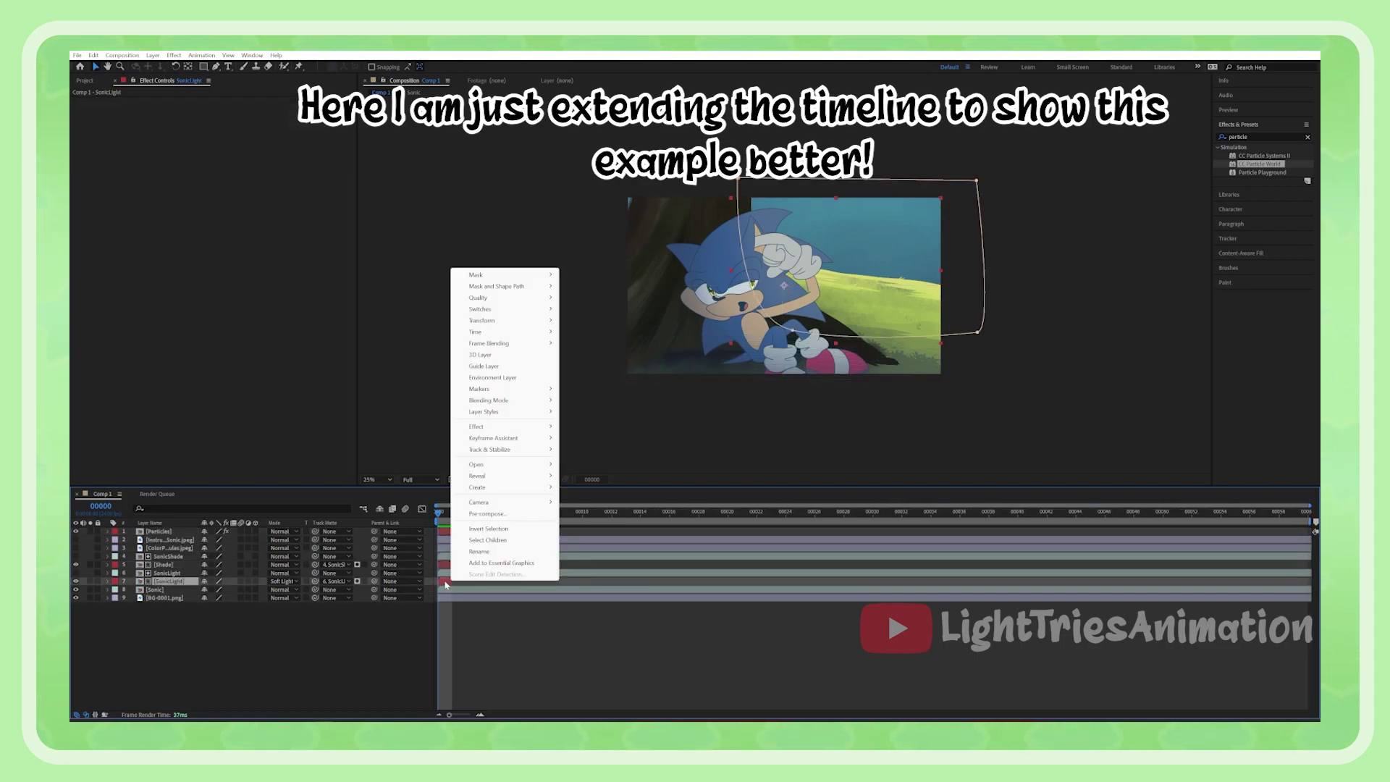
key(Escape)
right_click(446, 583)
key(Escape)
key(ctrl+z)
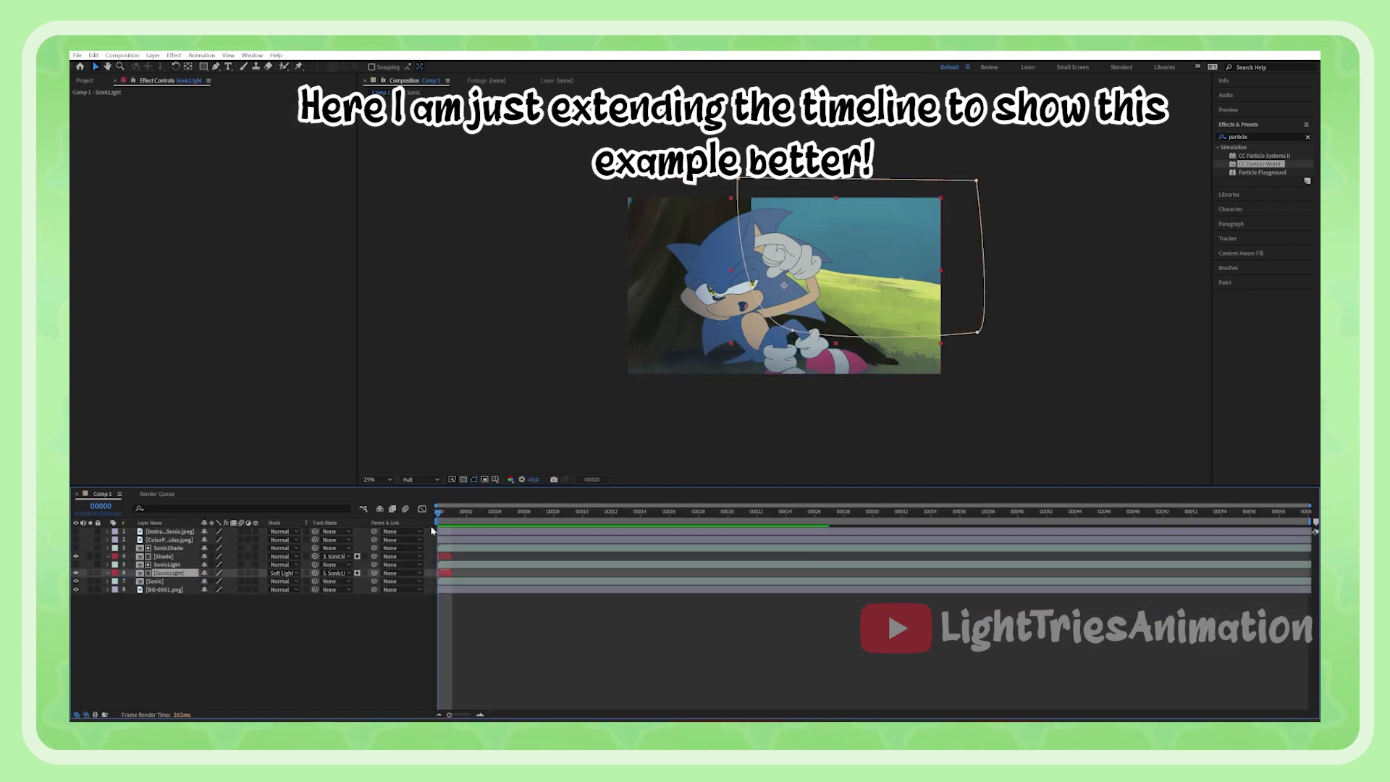
key(ctrl+shift+z)
right_click(446, 582)
click(580, 339)
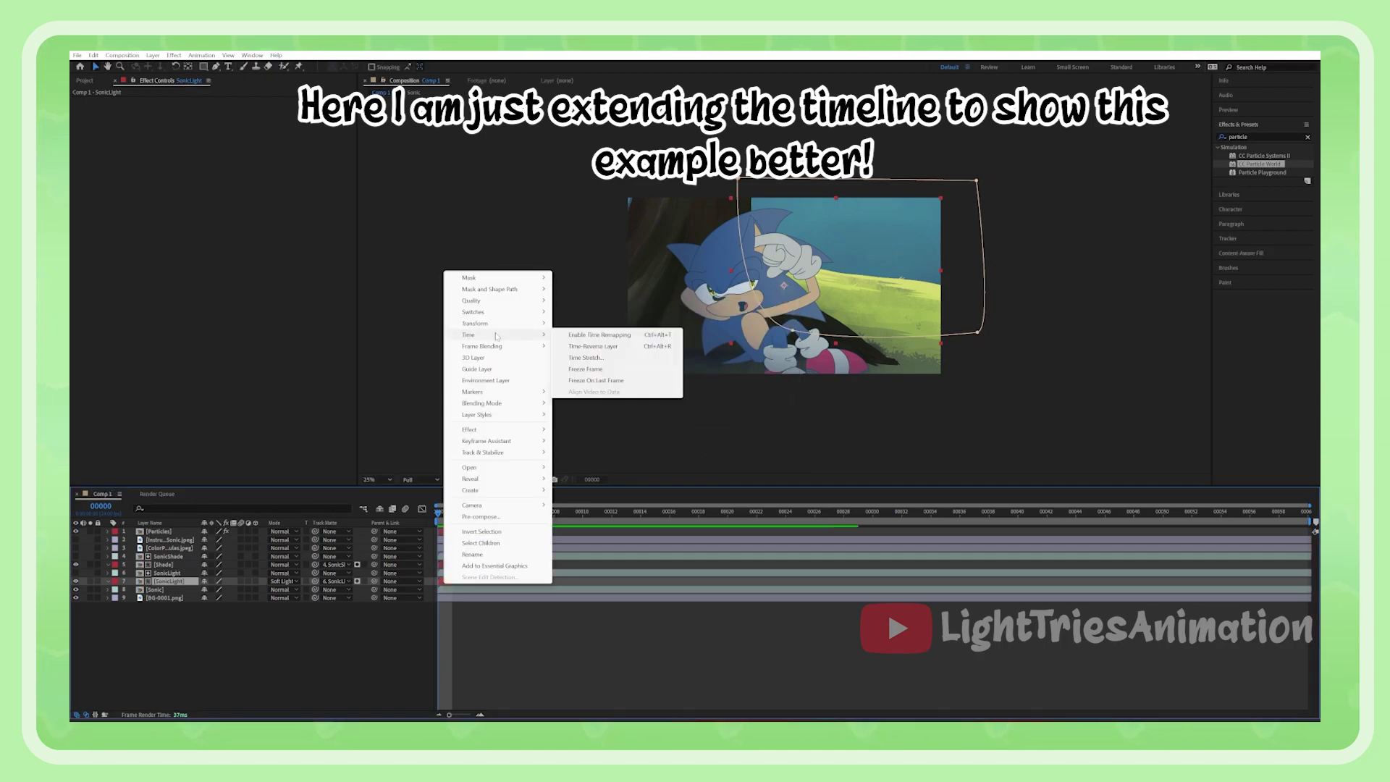
click(579, 339)
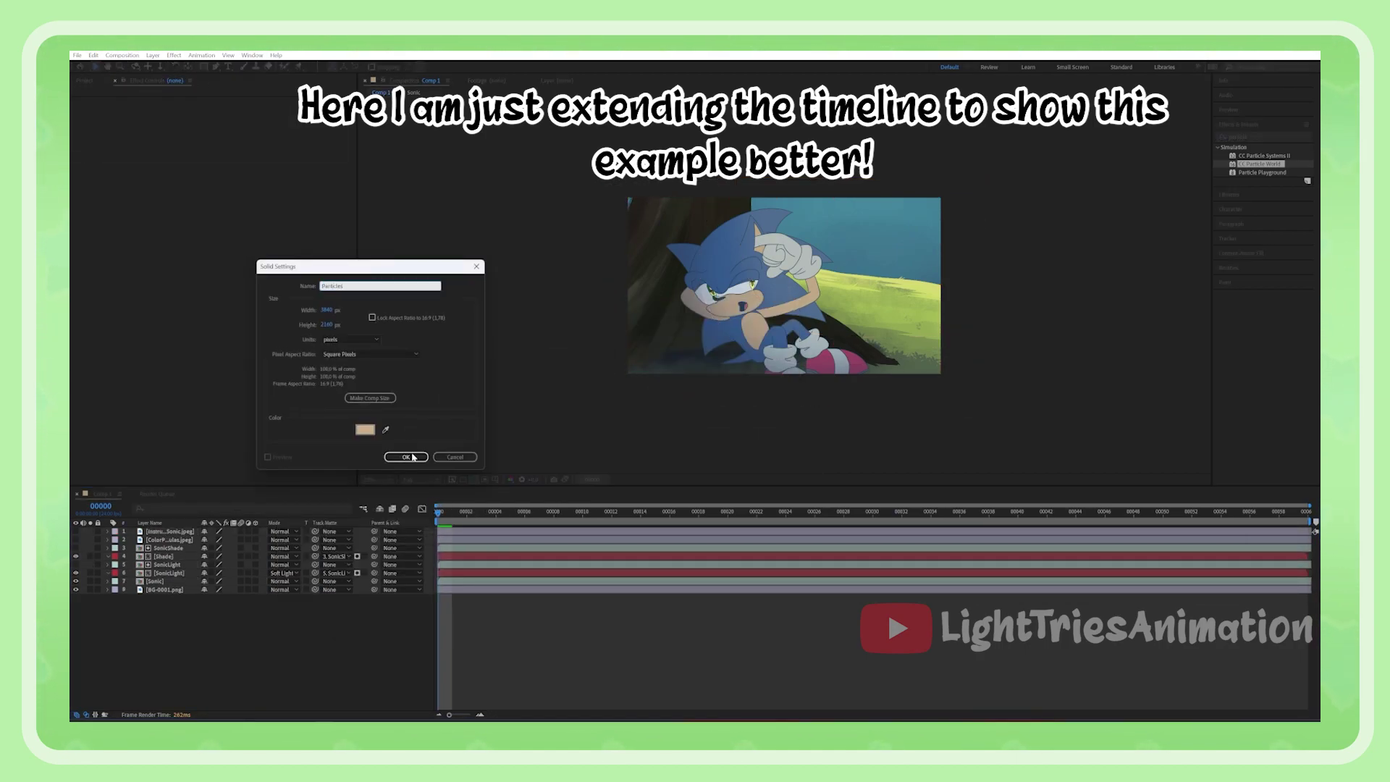
click(406, 457)
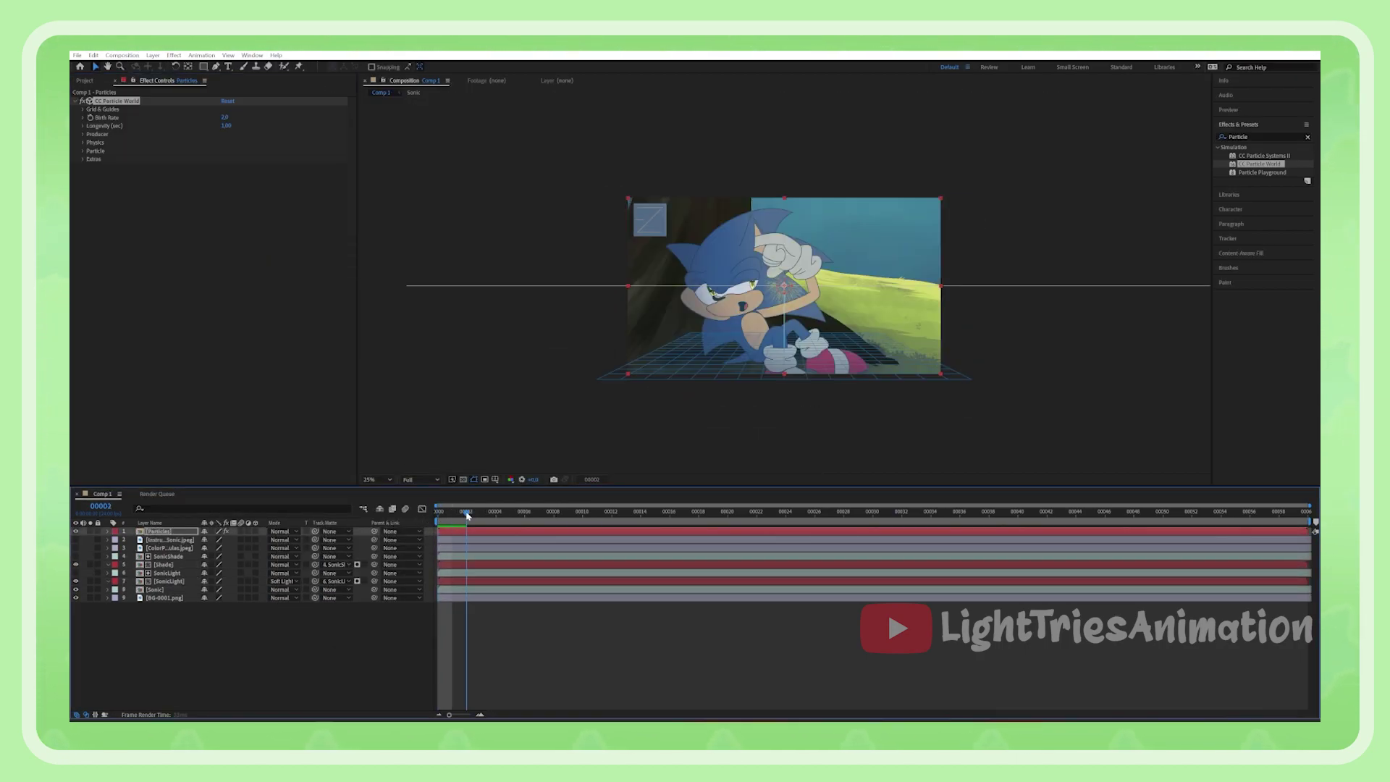
- Lower the Particle World Birth Rate to about 0,6 and preview the particle density
drag(460, 512, 585, 515)
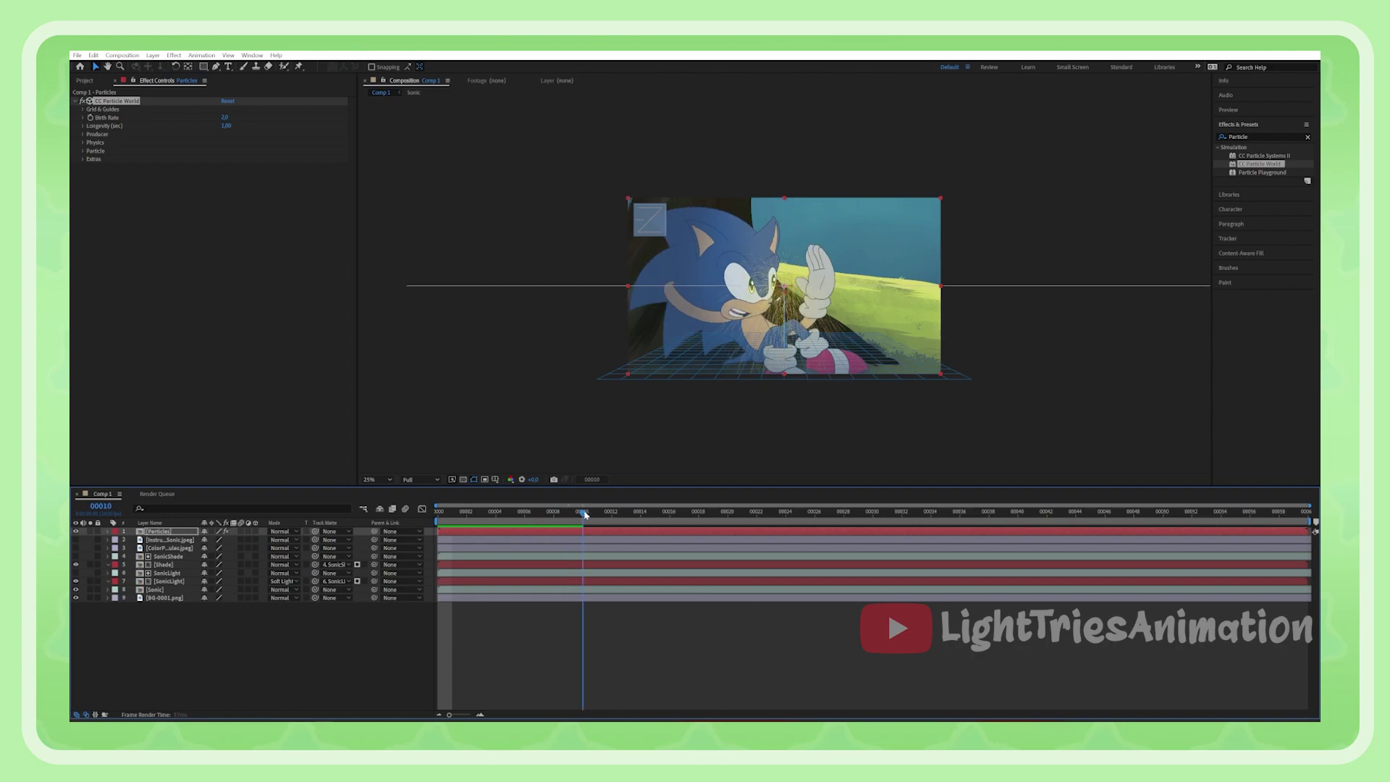
key(space)
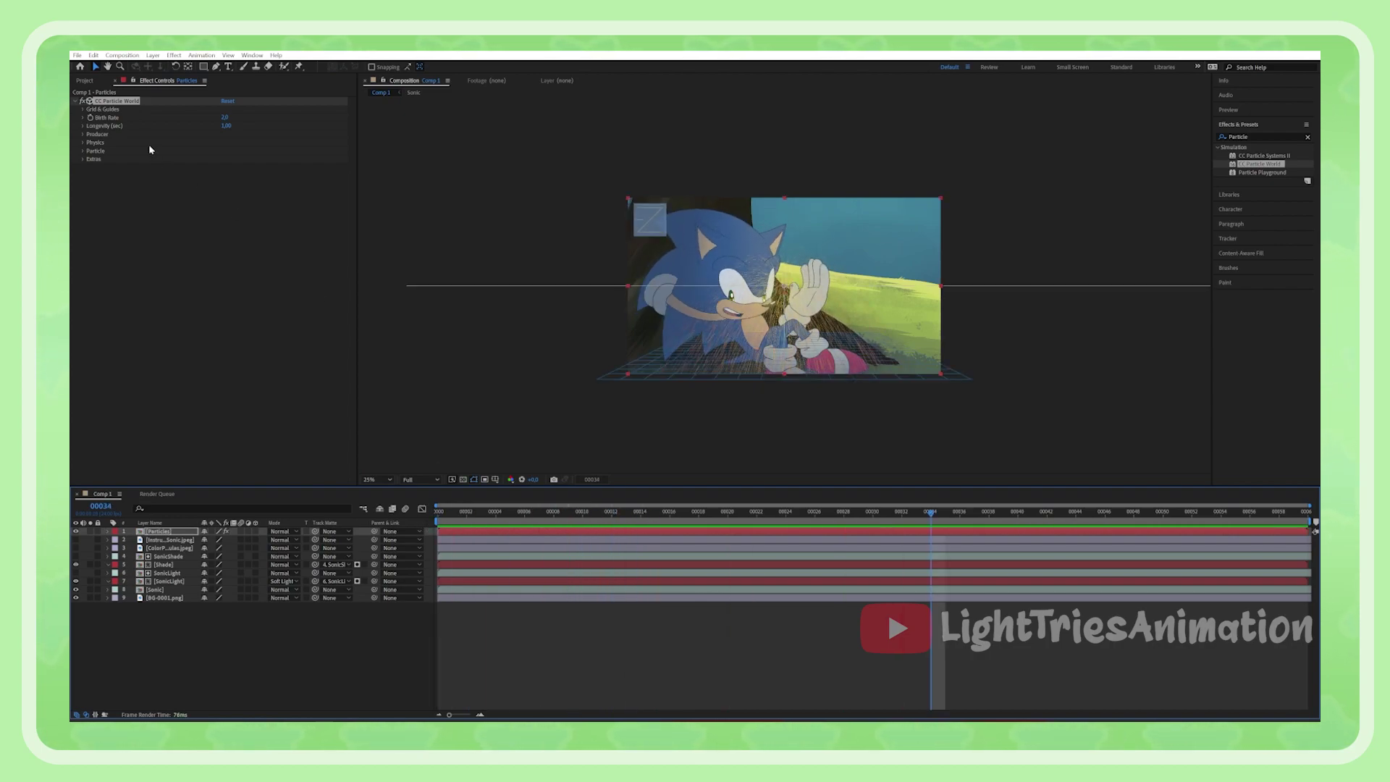
click(96, 117)
drag(122, 134, 189, 136)
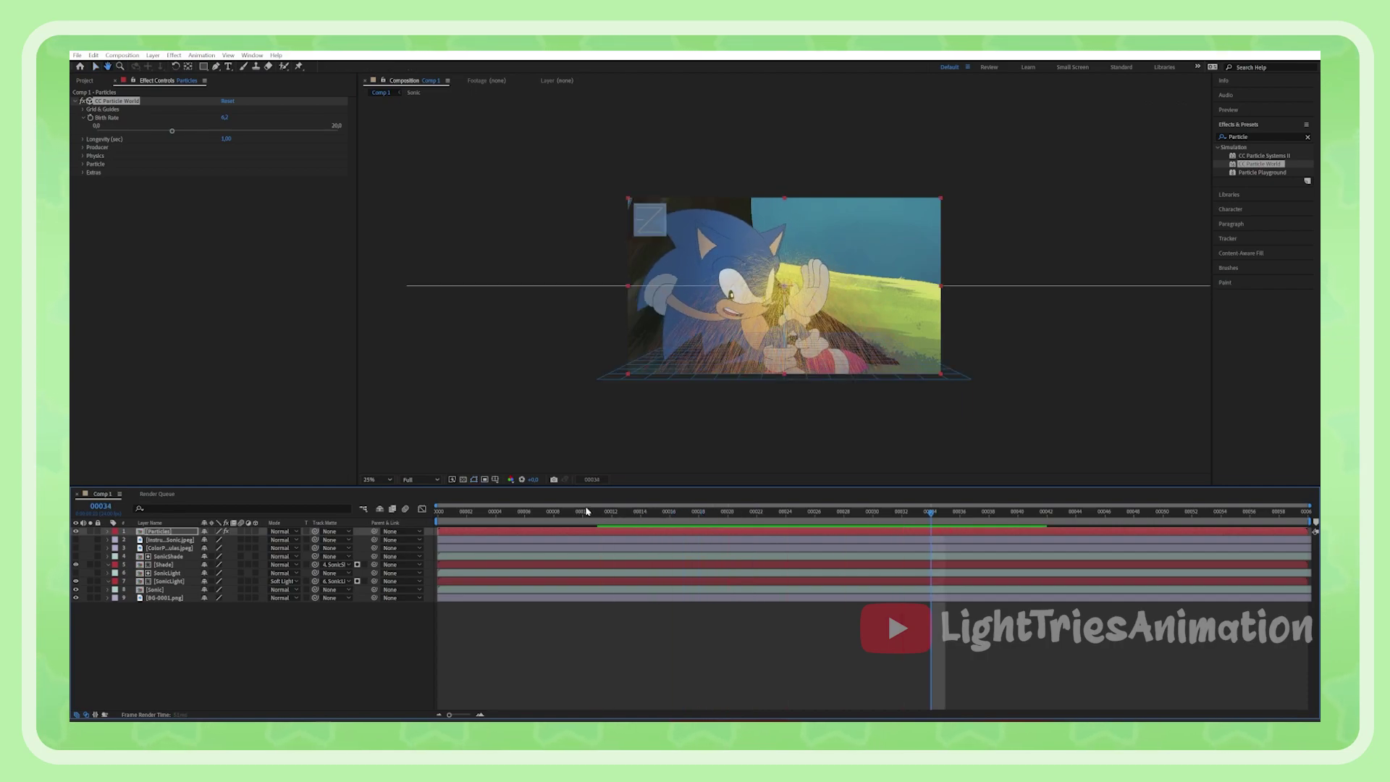
click(104, 131)
key(space)
- Shorten particle Longevity to 0,11 seconds and review the result around frame 12
click(82, 138)
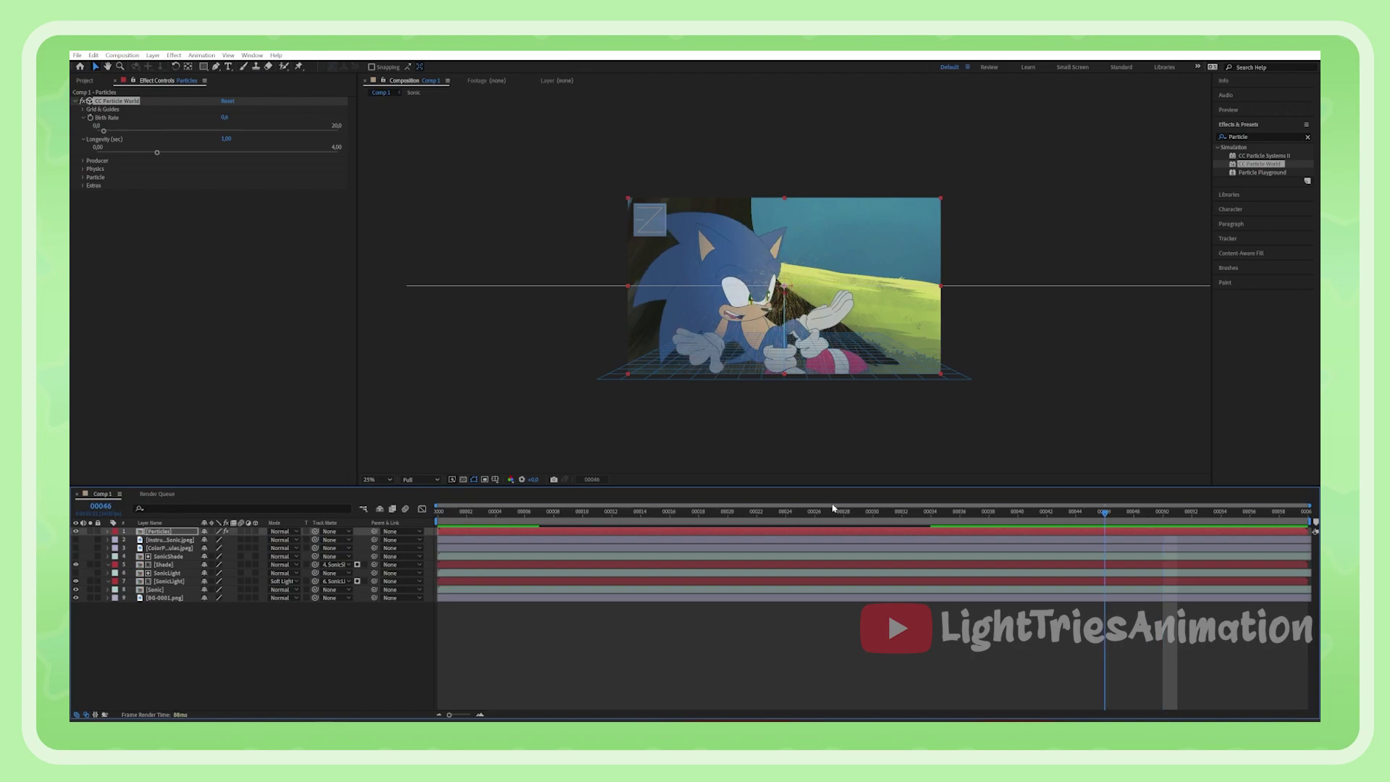
click(140, 152)
key(space)
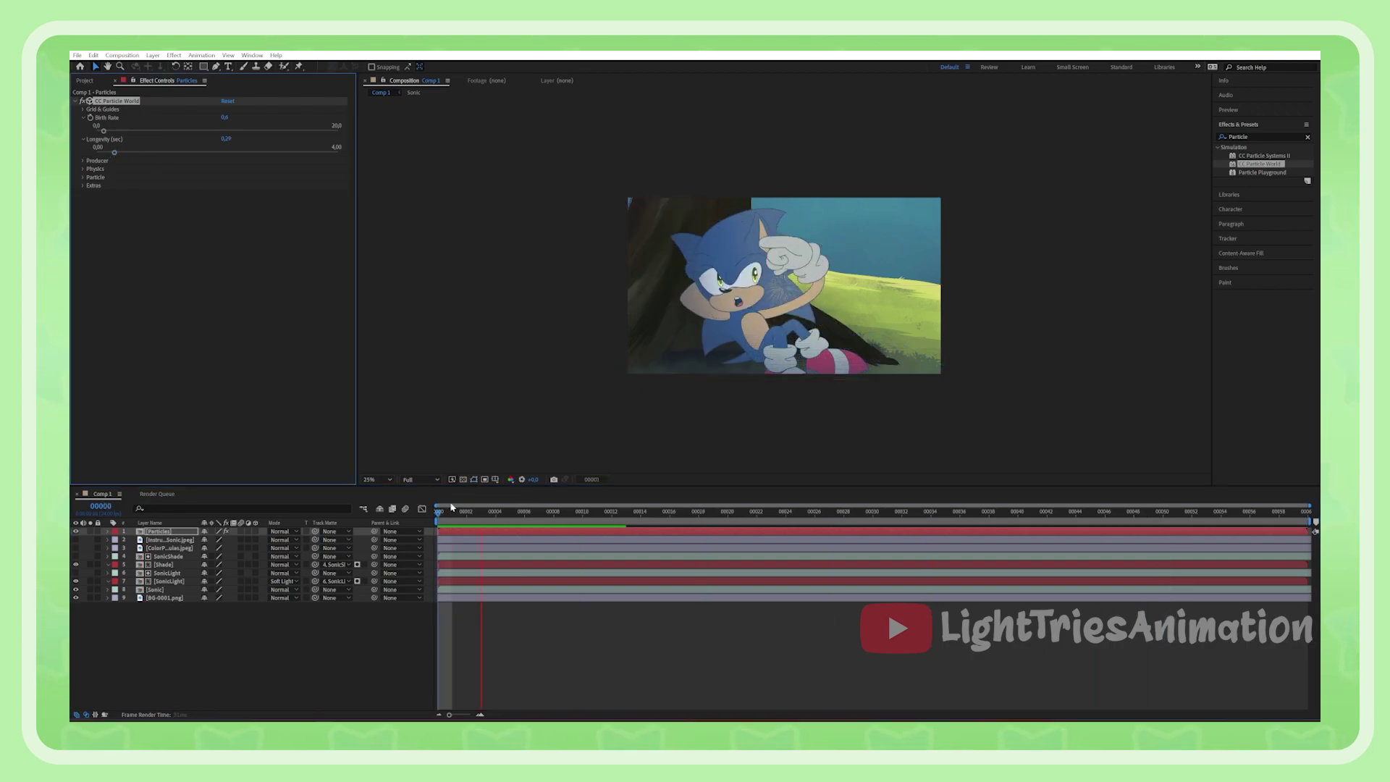
click(115, 153)
drag(116, 155, 104, 154)
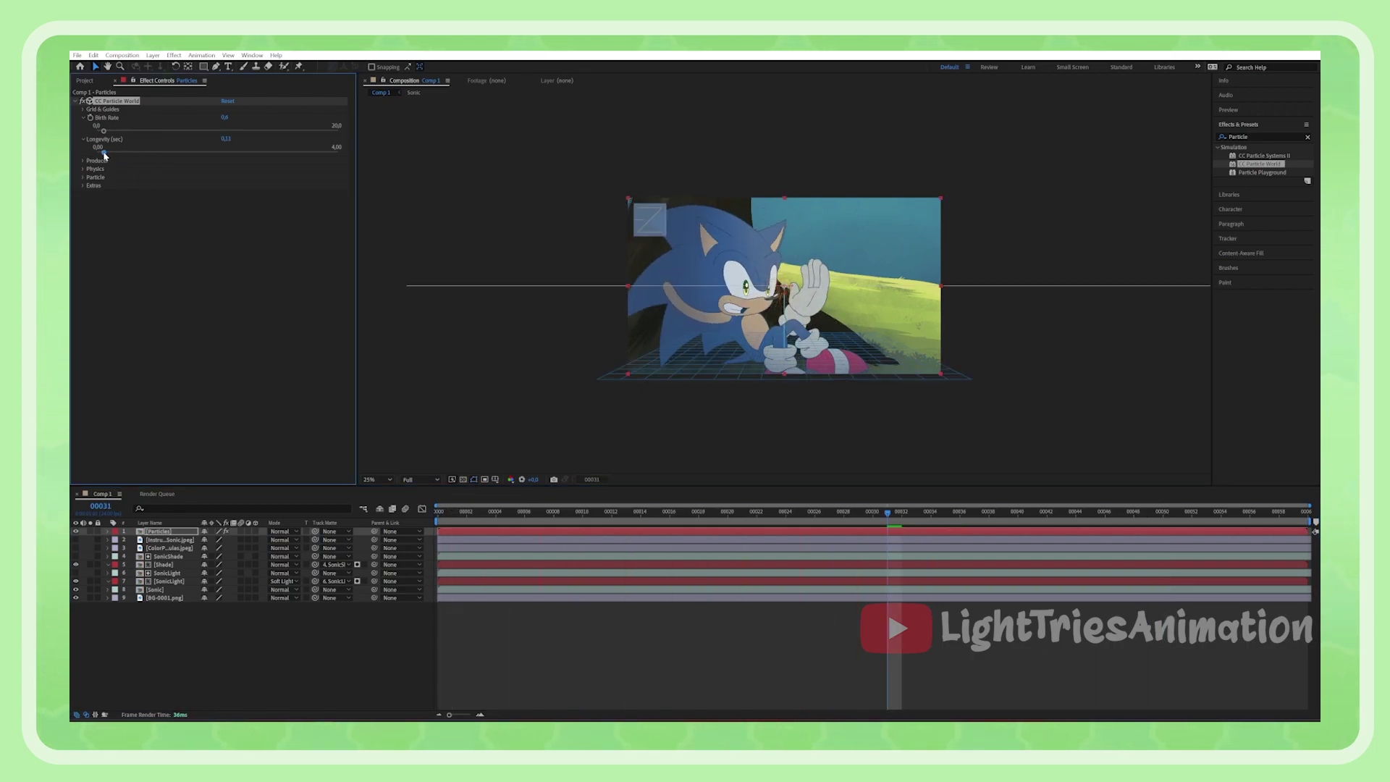
key(space)
click(1137, 516)
drag(1137, 516, 612, 516)
click(83, 160)
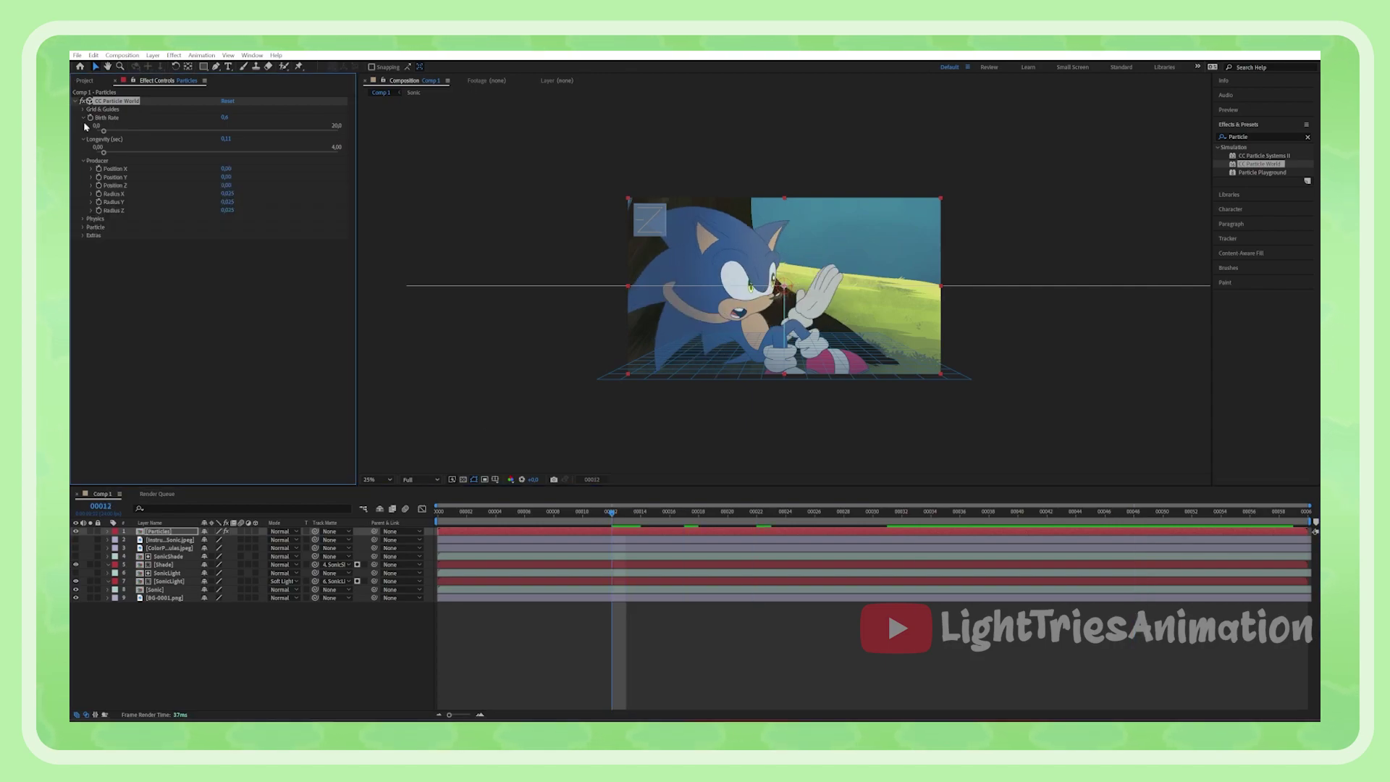
- Try Star particles and lengthen Longevity to 1,20 seconds
click(82, 160)
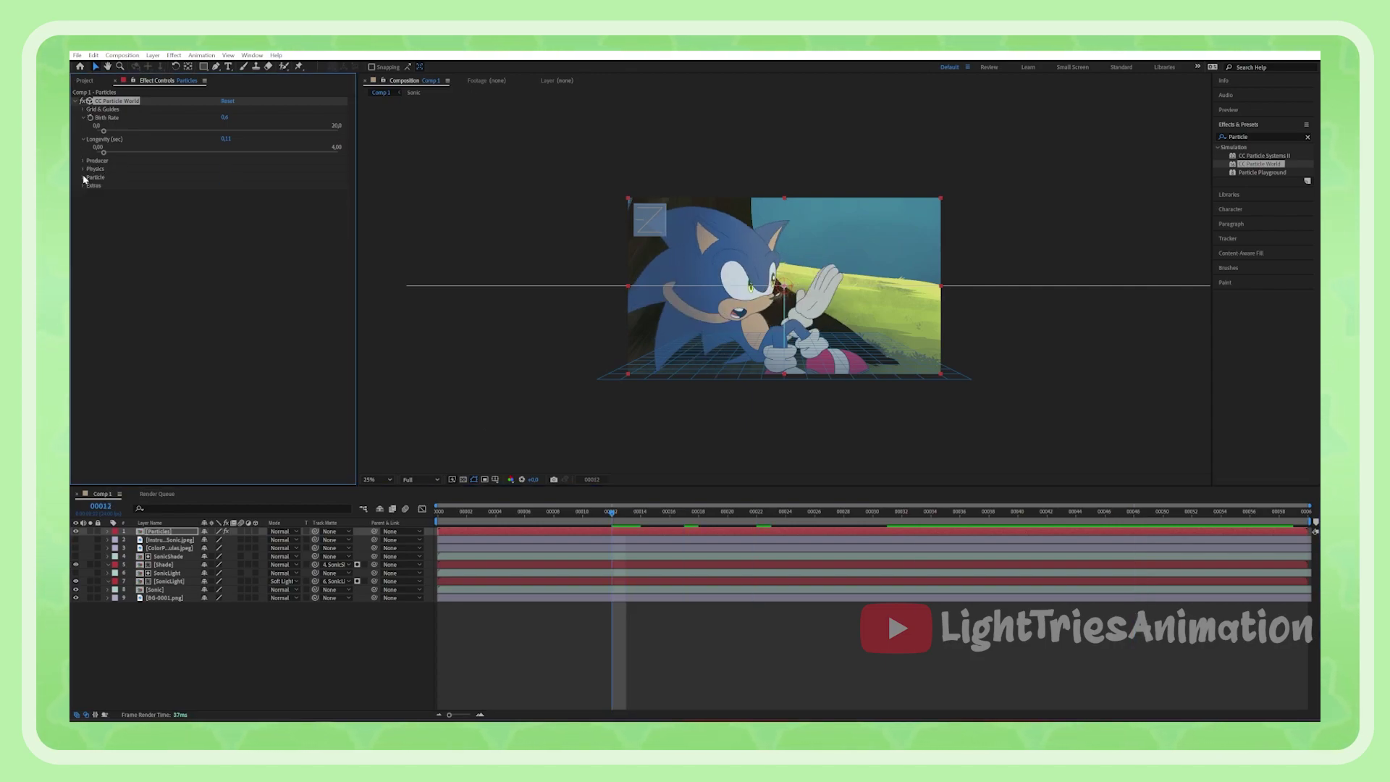
click(83, 177)
click(248, 185)
click(244, 208)
drag(103, 153, 168, 153)
- Try Cube particles across frames 10–24, then settle on Faded Sphere particles
click(275, 185)
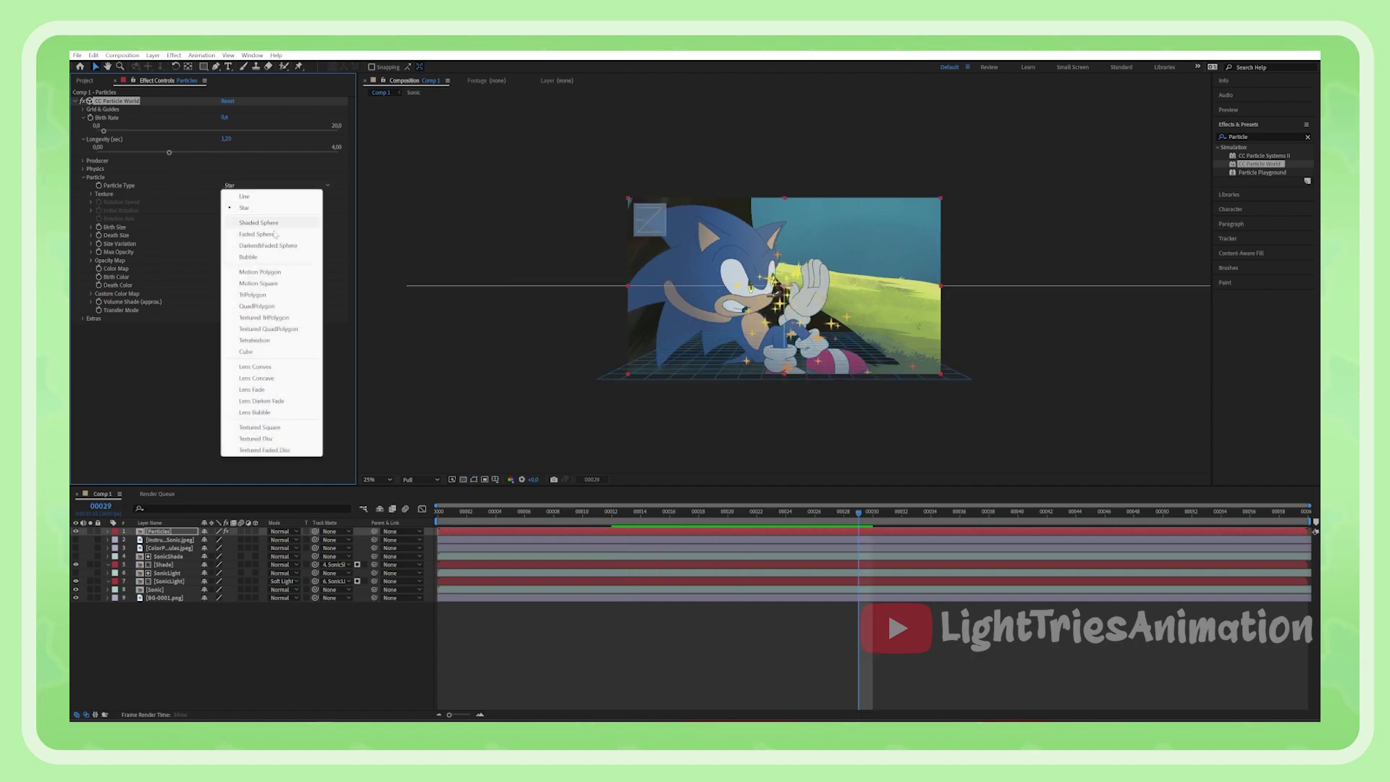
click(254, 353)
click(588, 513)
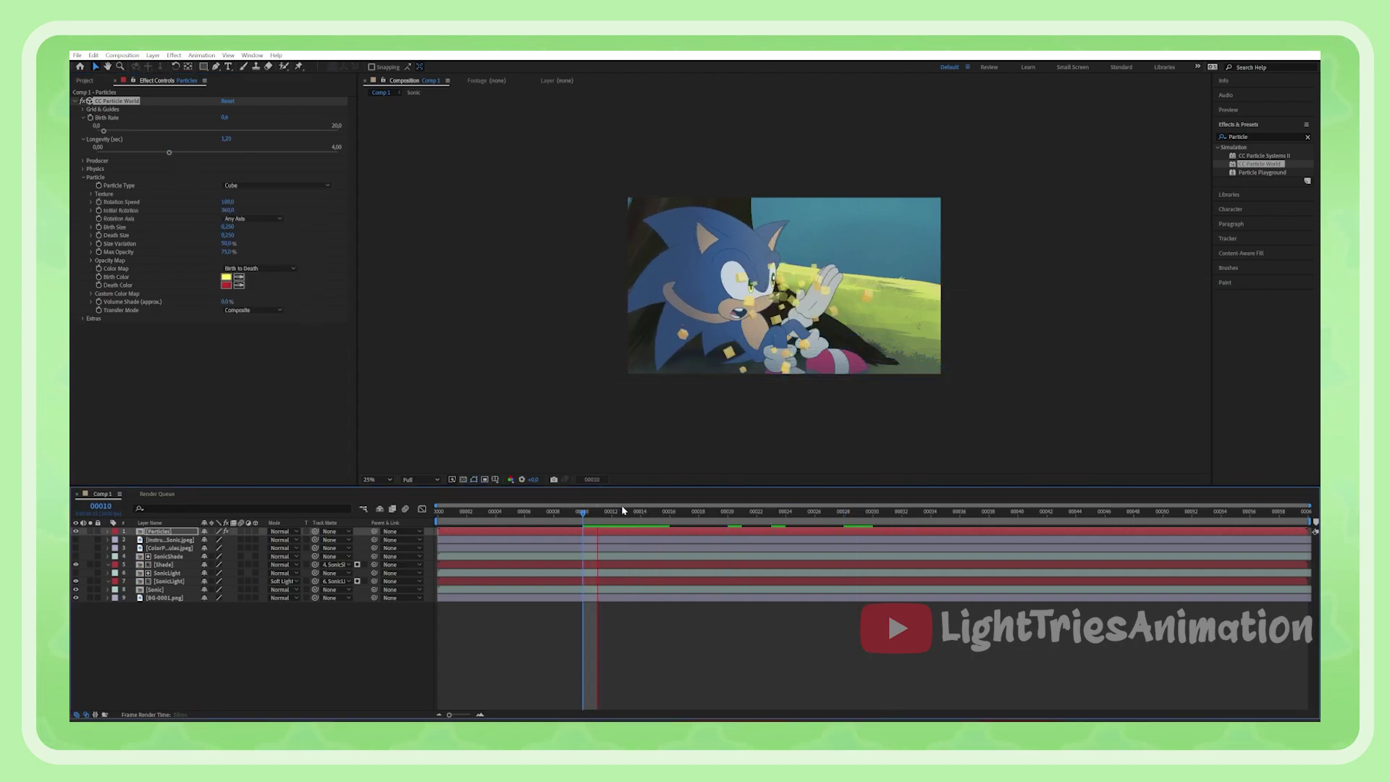
click(699, 513)
drag(673, 519, 815, 528)
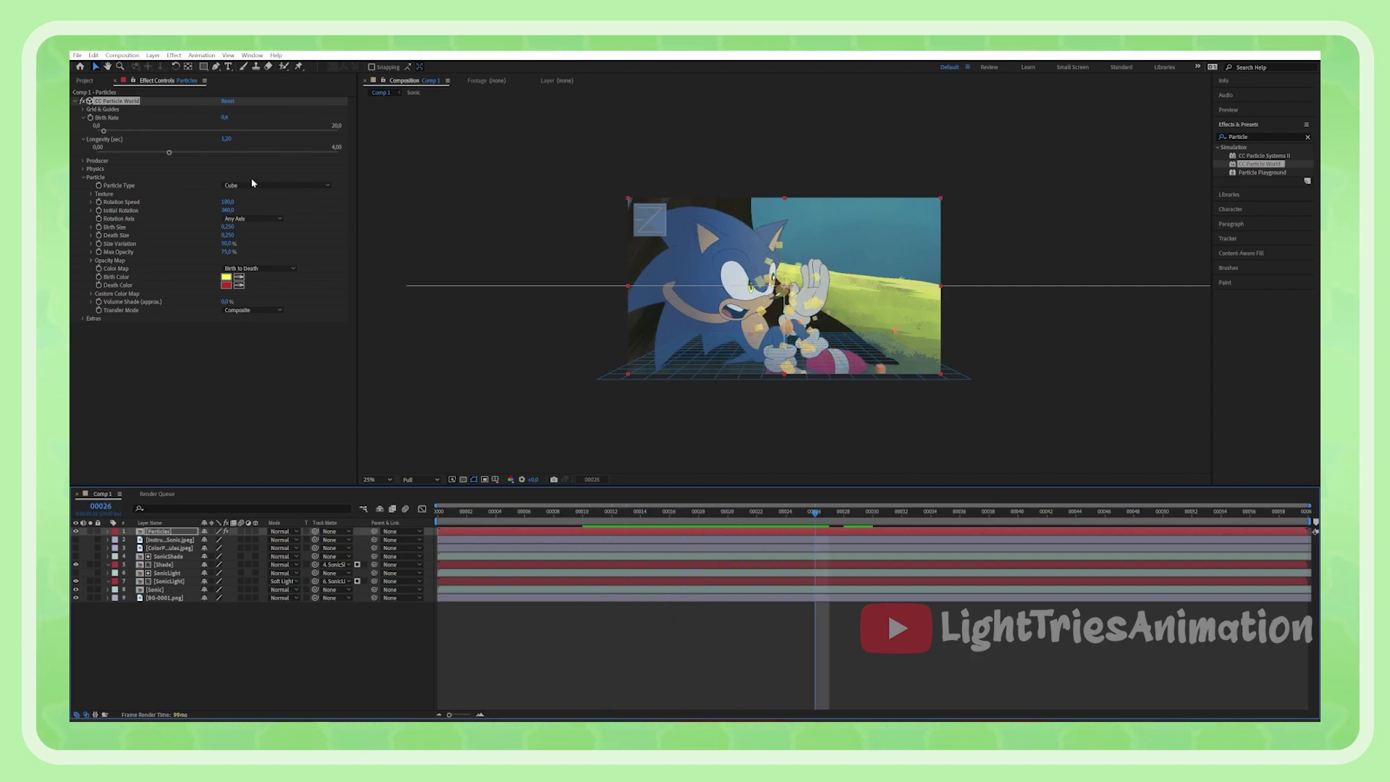
click(294, 190)
click(280, 224)
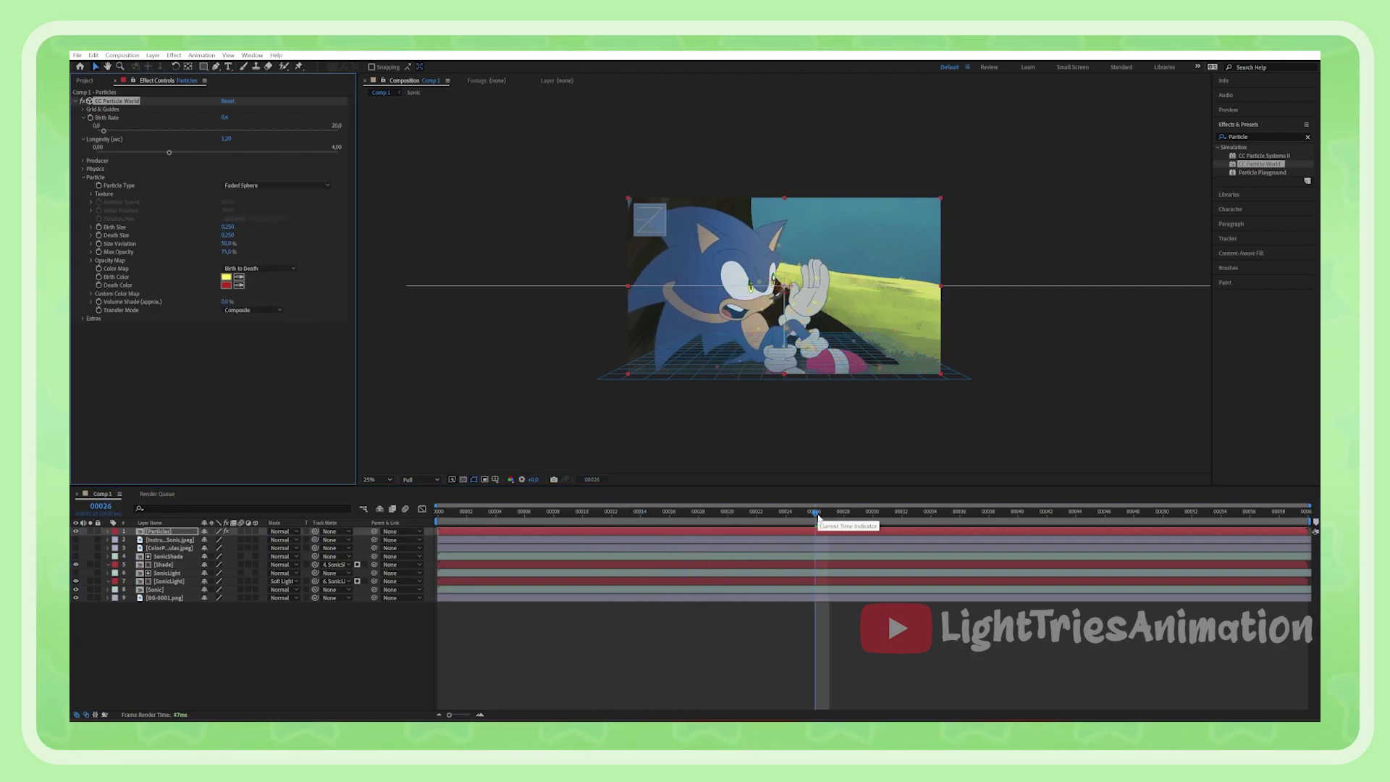
- Set the Physics animation to Viscouse and preview the new motion
click(95, 177)
click(85, 169)
click(251, 178)
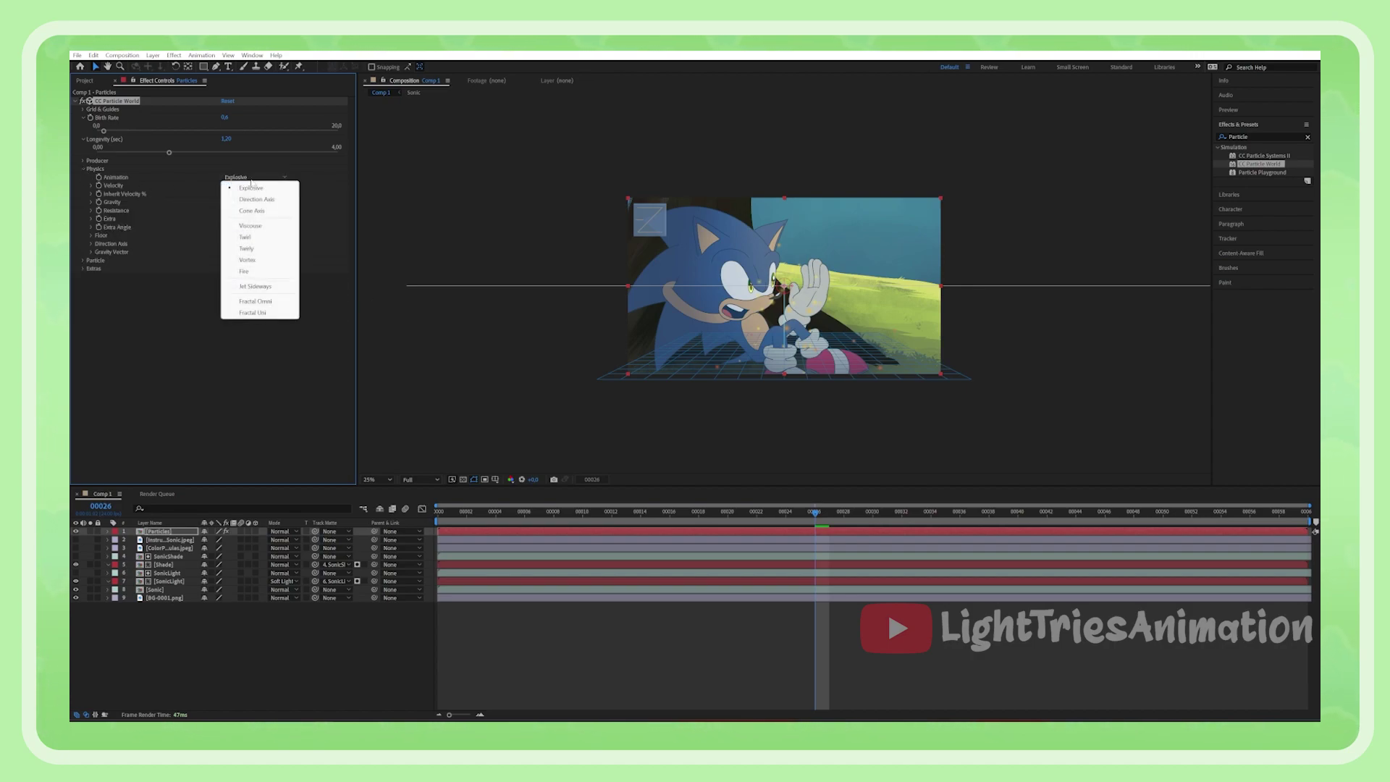
click(250, 226)
drag(579, 512, 684, 512)
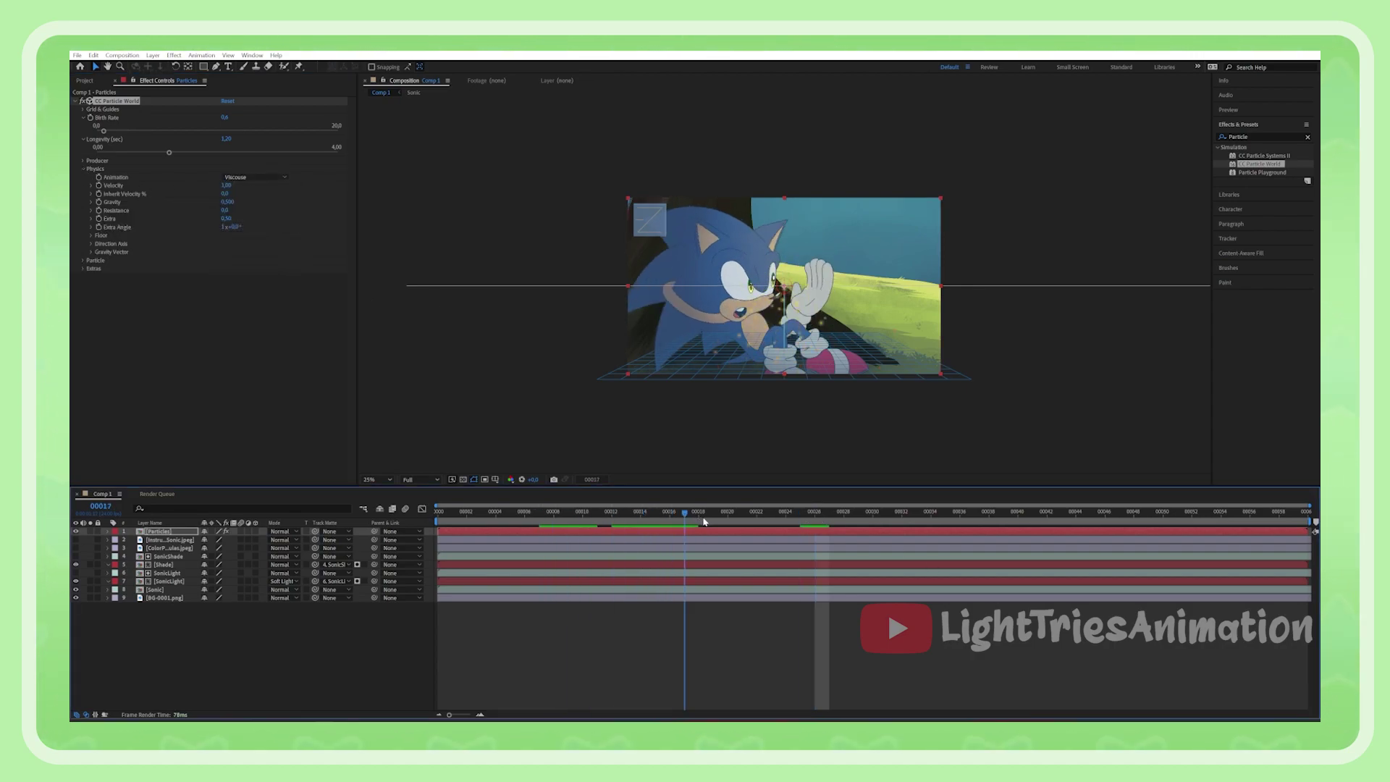
key(space)
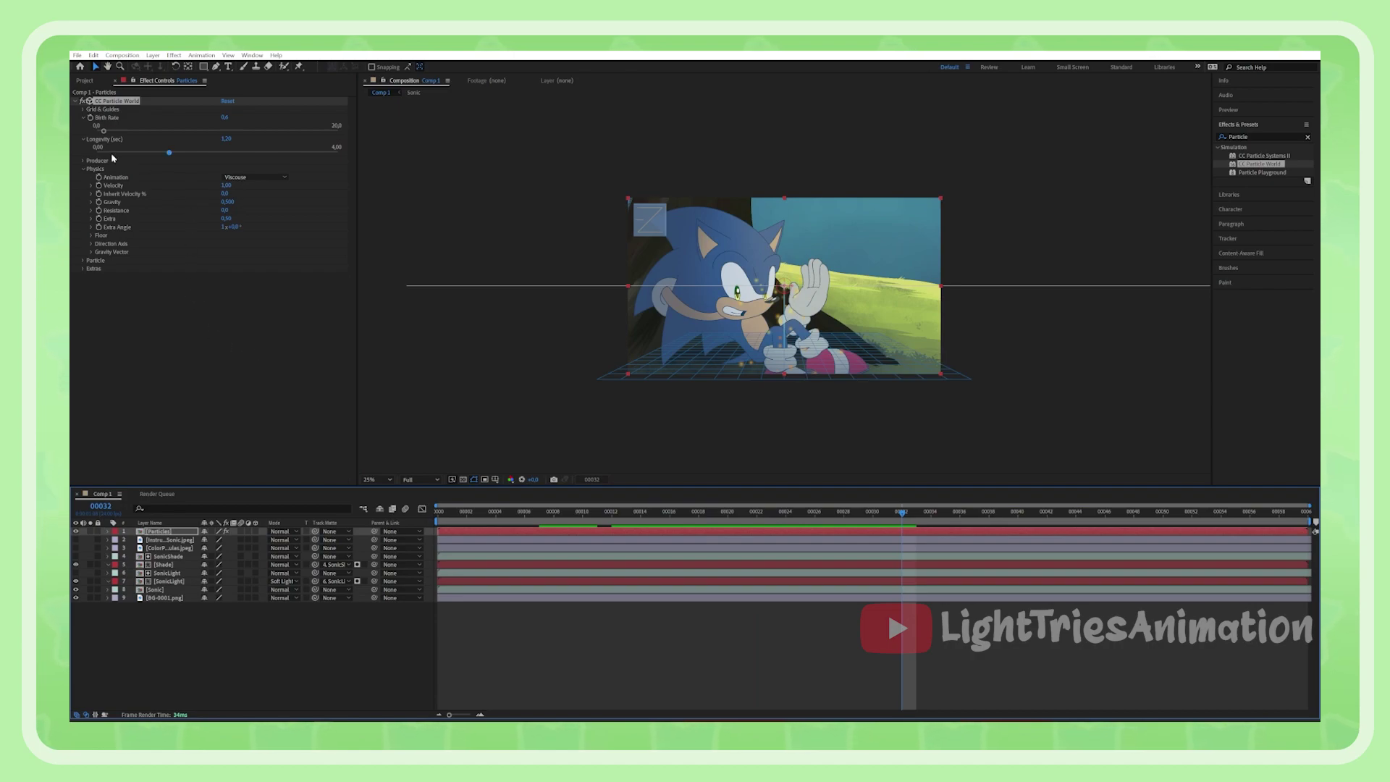
- Set Physics Velocity to 0,20 and preview from frame 14
click(84, 168)
click(84, 168)
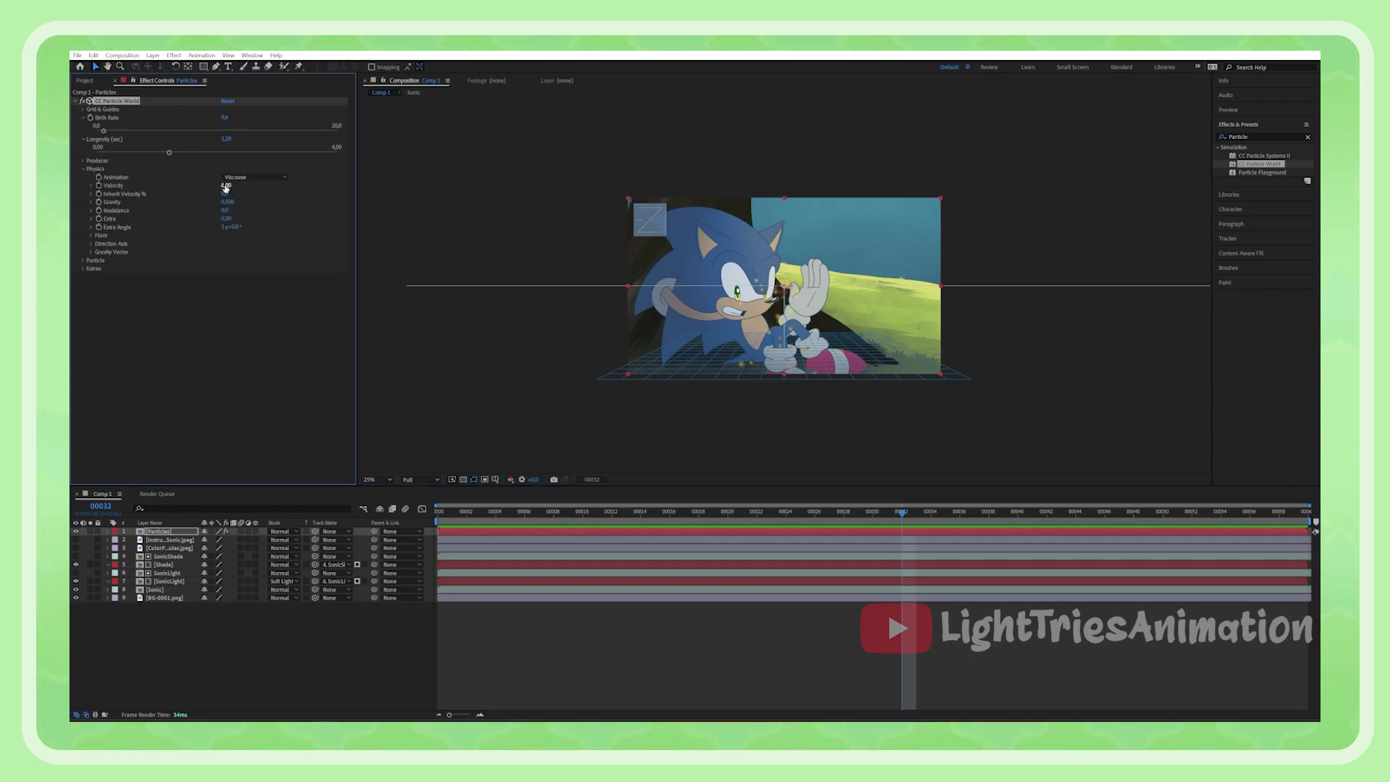
click(226, 185)
text(0,2)
key(Return)
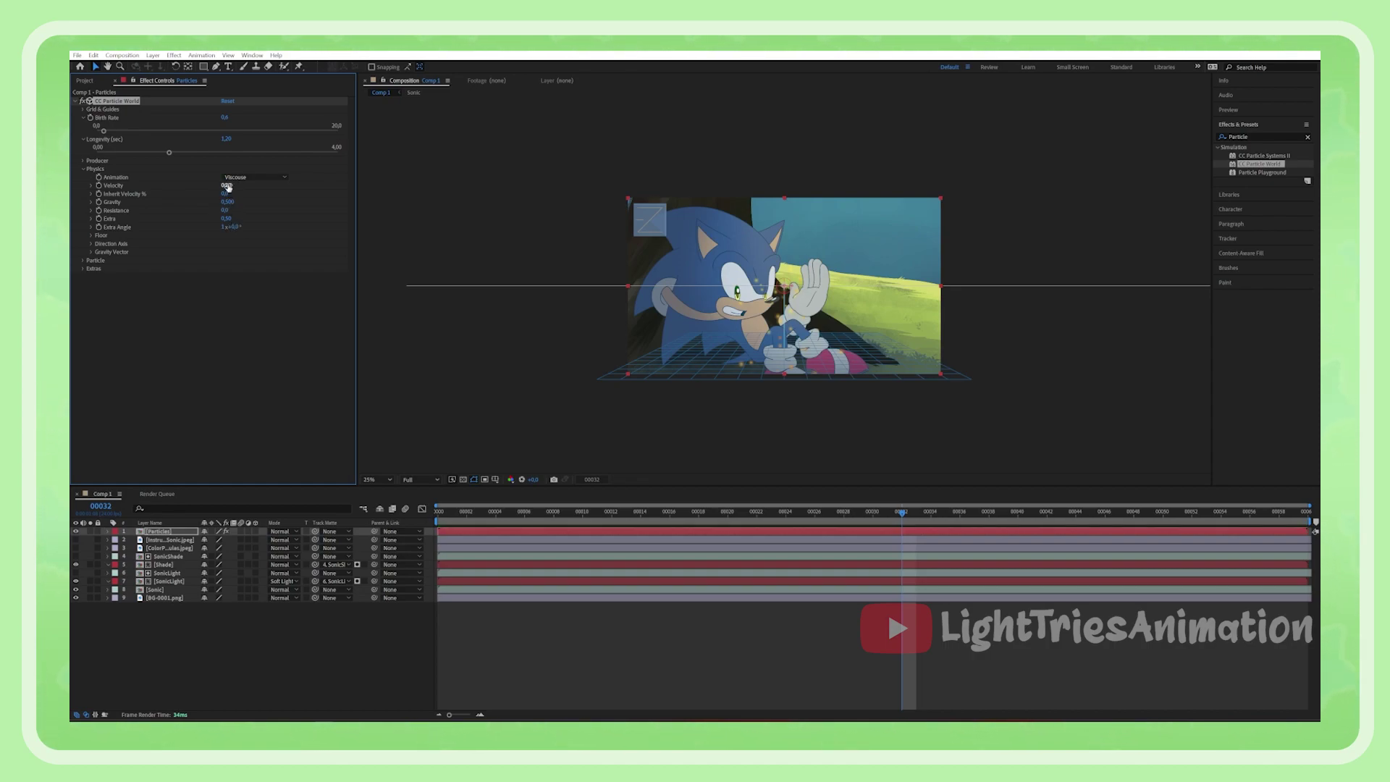
drag(903, 516, 641, 516)
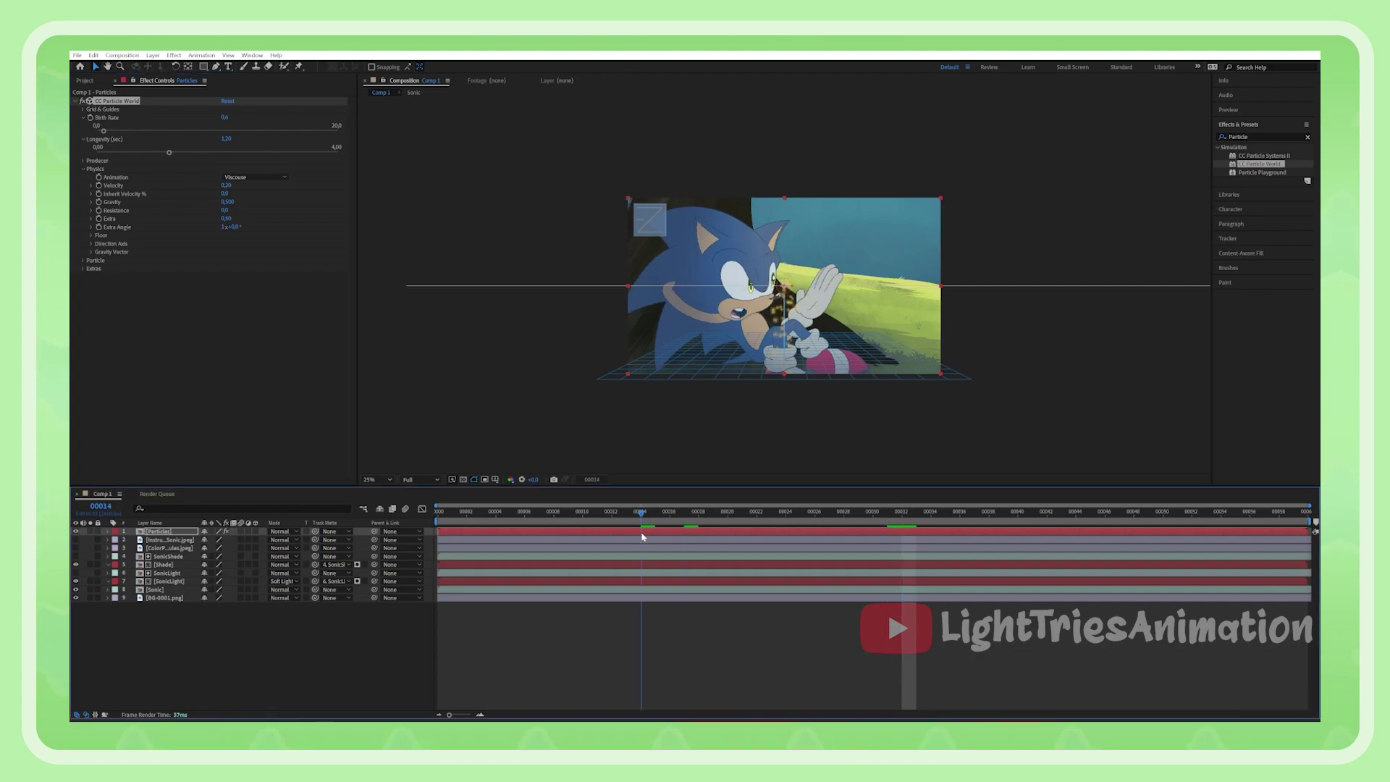
key(space)
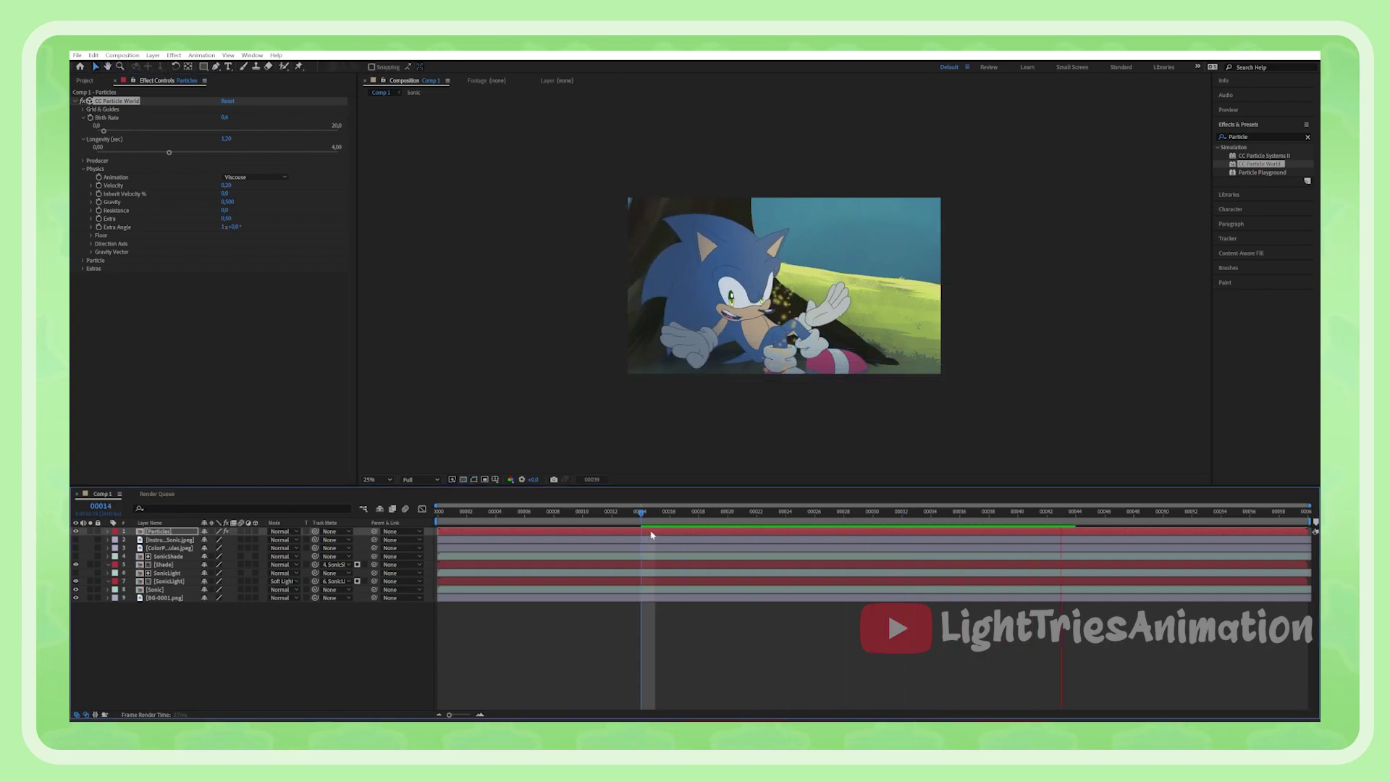
key(space)
- Set Gravity to -0,040 and check it from frame 20
click(230, 202)
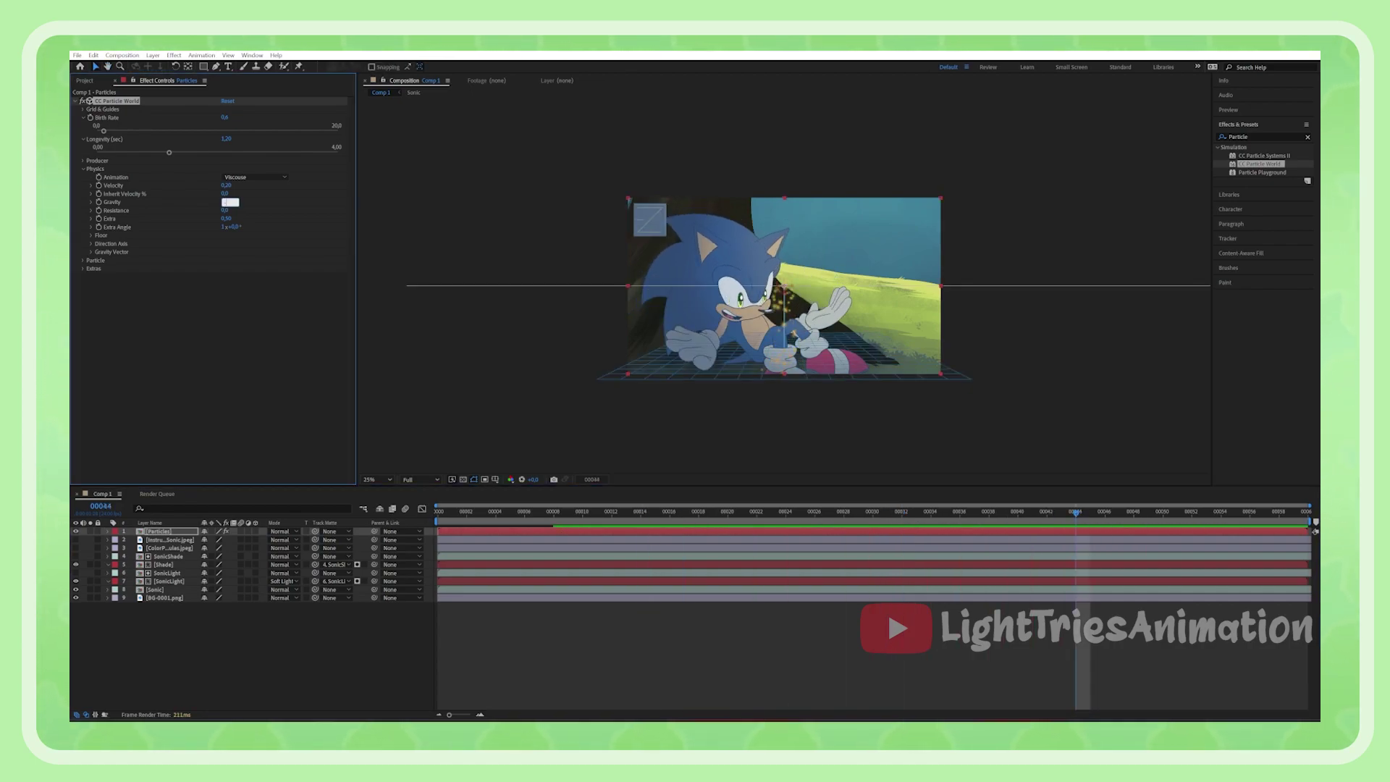
text(-0,)
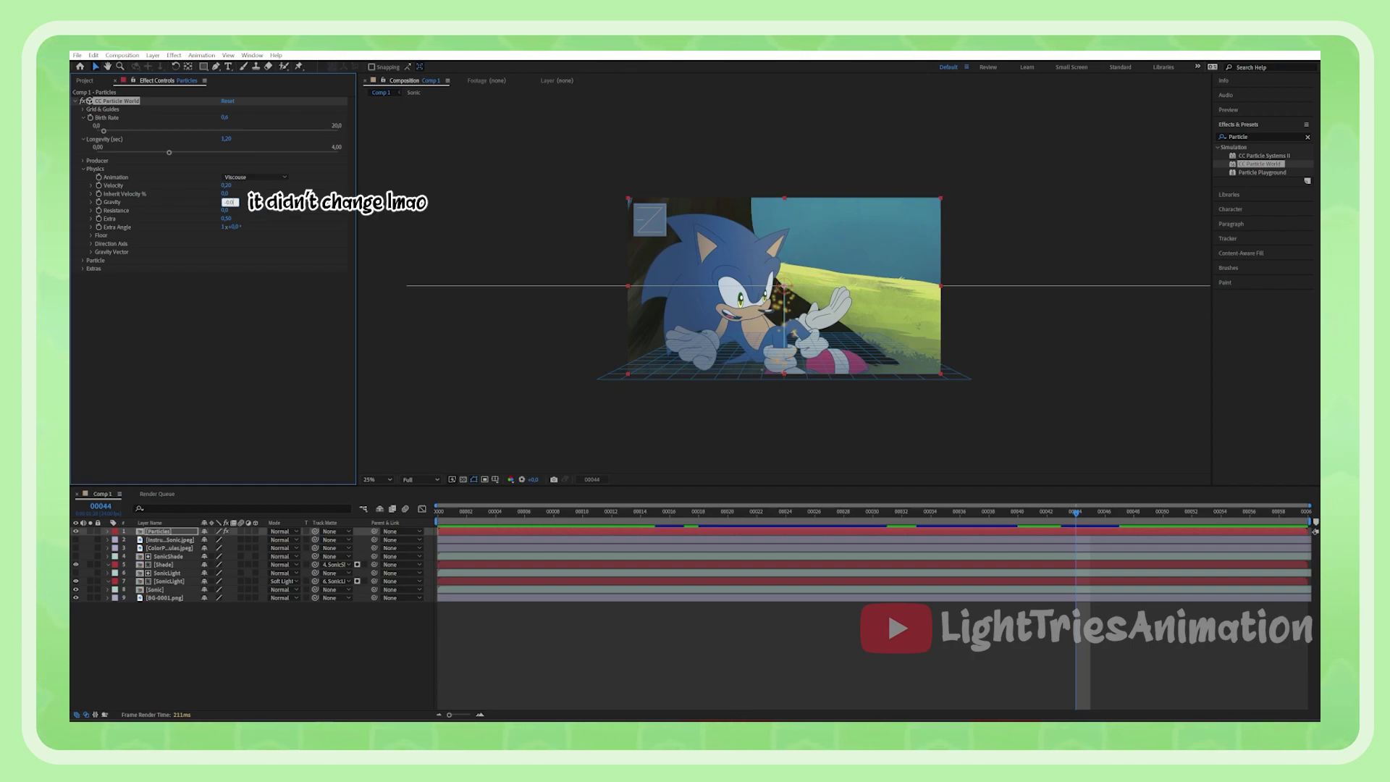
text(04)
key(Return)
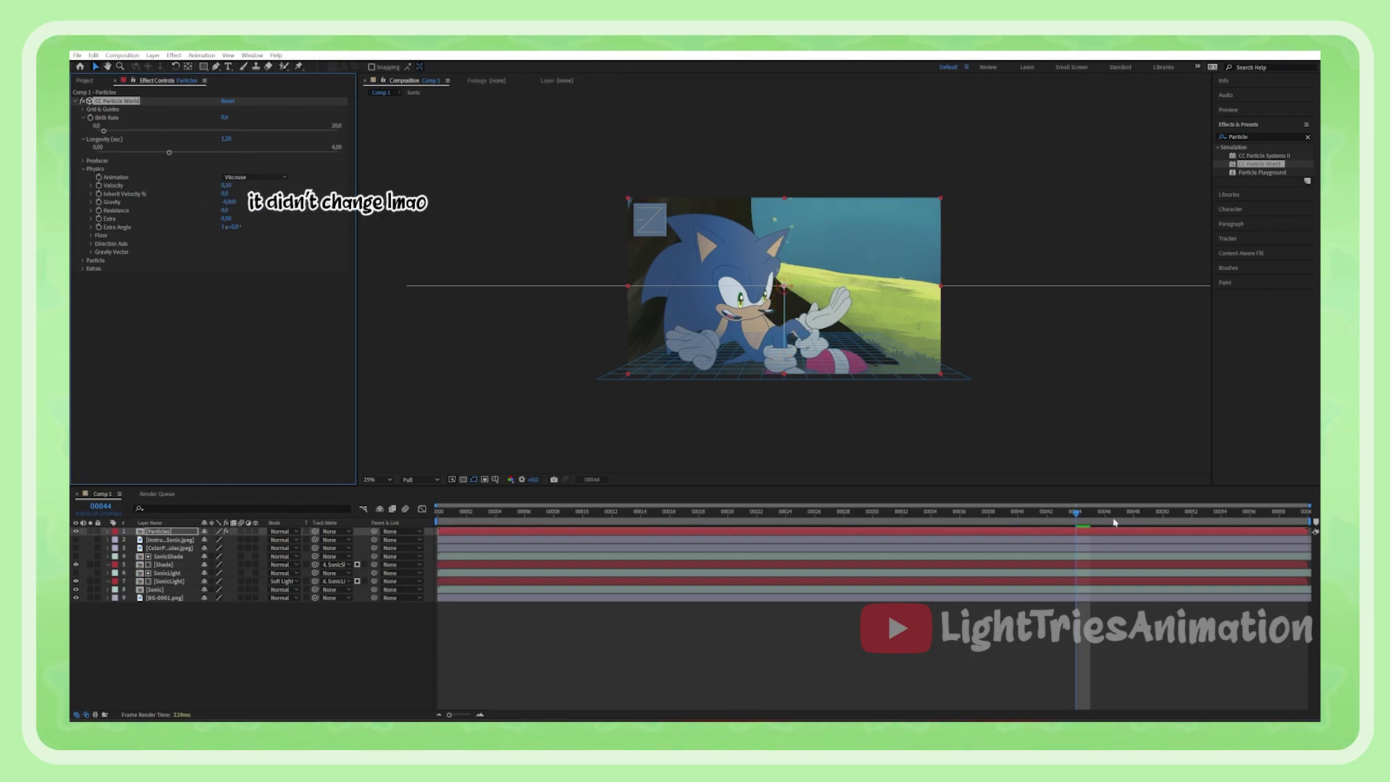
click(728, 513)
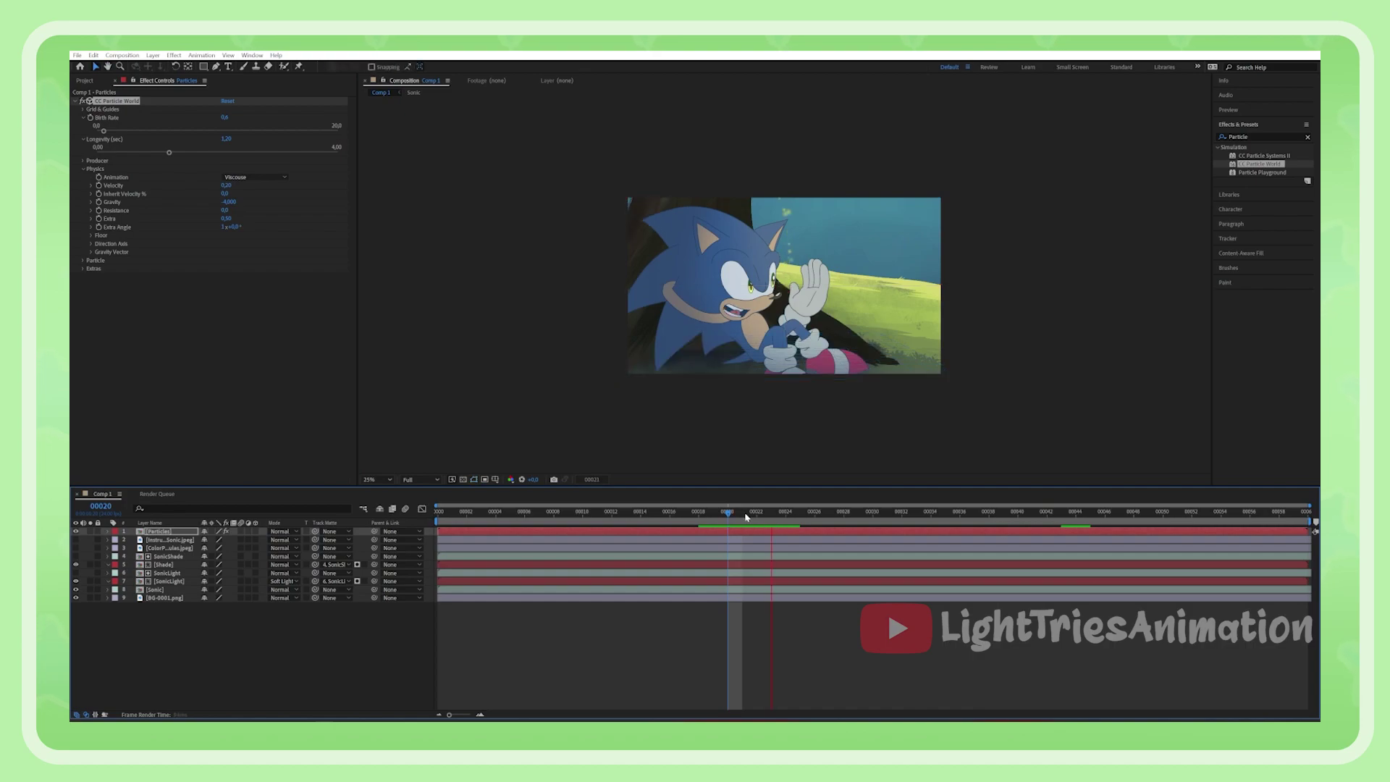
key(space)
key(space)
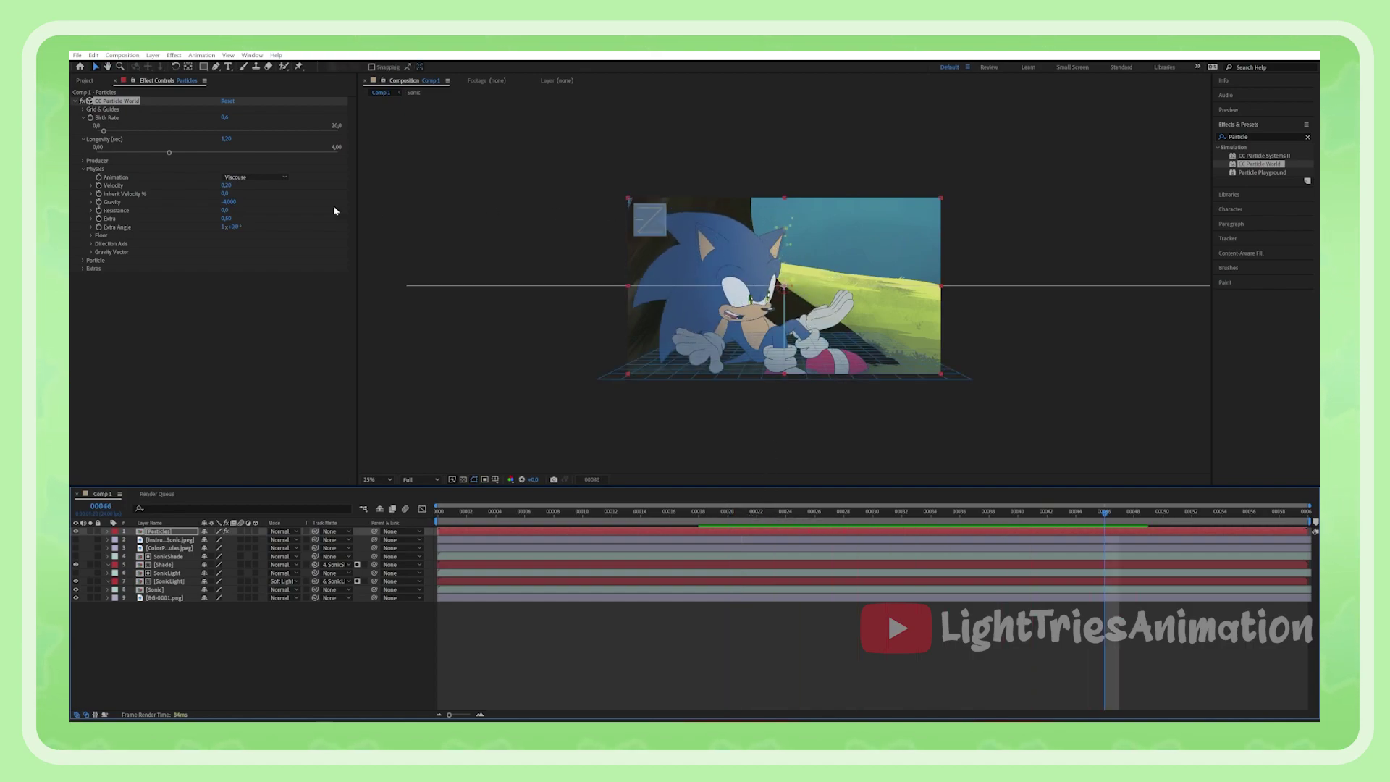
- Raise Resistance to 4,0 and preview the particles
click(225, 210)
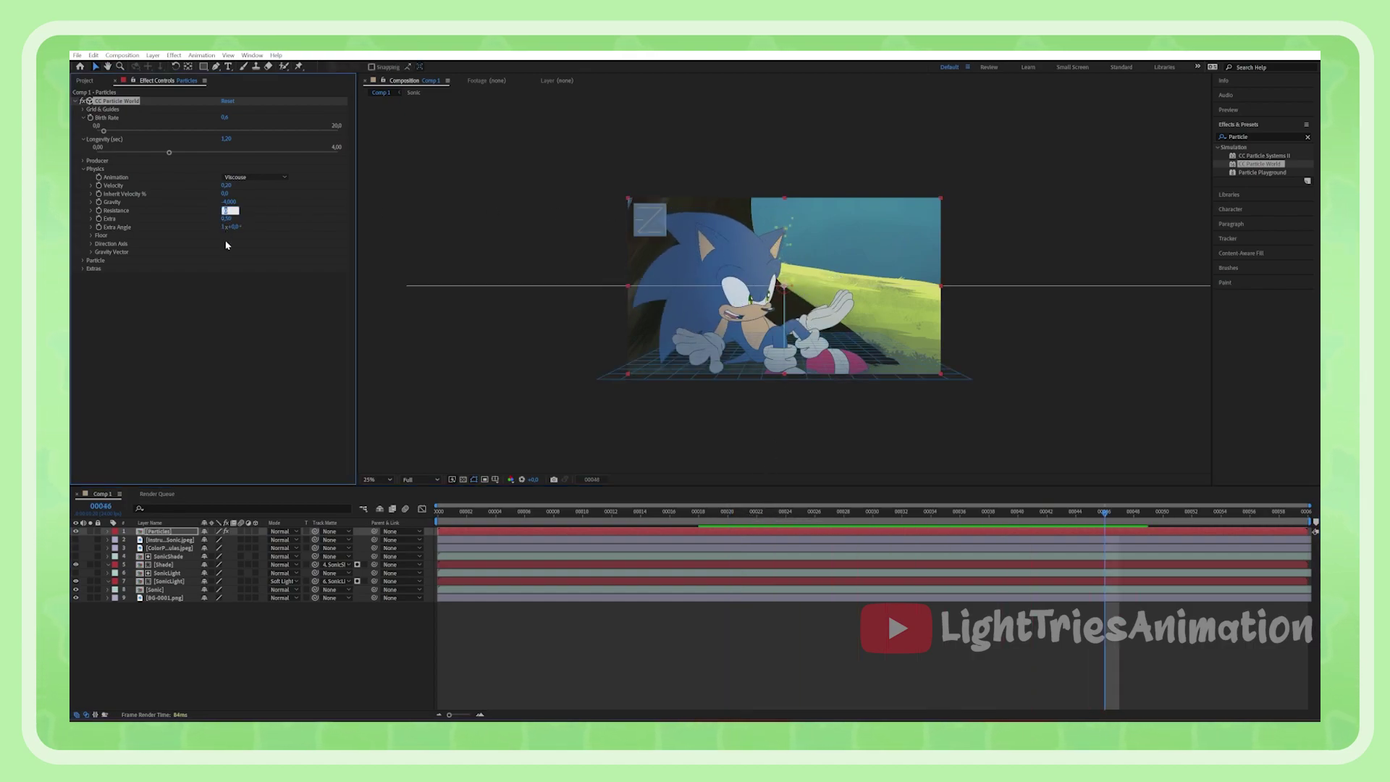
text(4)
key(Return)
key(space)
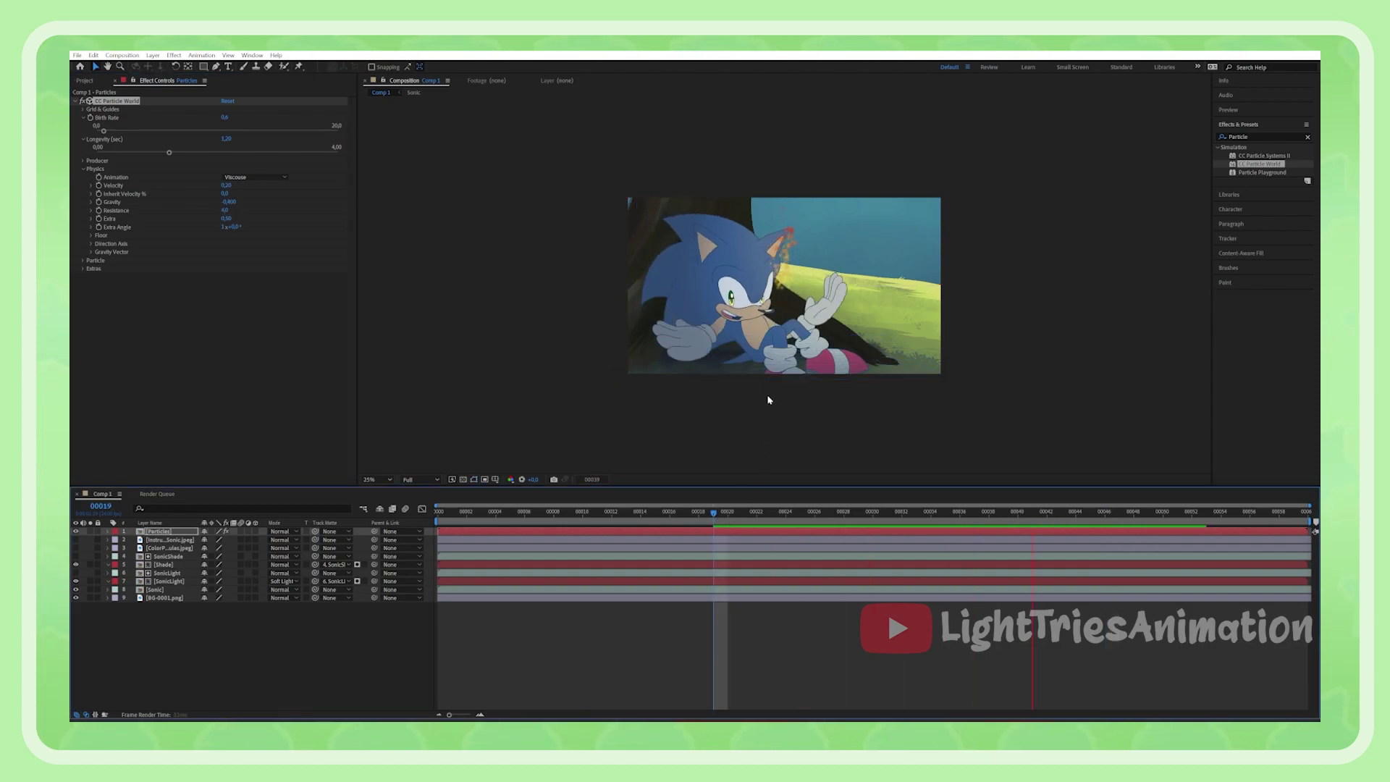
key(space)
- Reduce Gravity to -0,004 and preview the nearly weightless particles
click(229, 202)
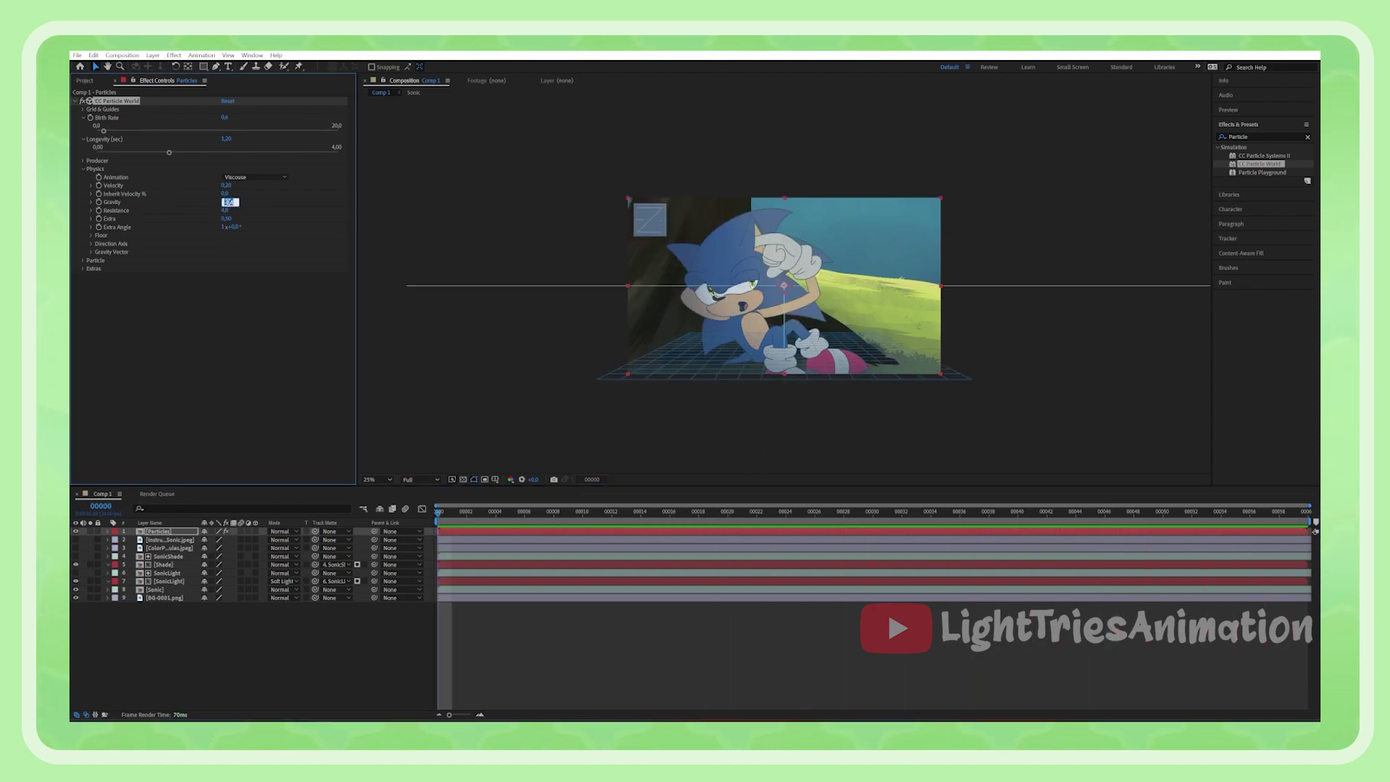
key(Return)
drag(451, 518, 717, 523)
key(space)
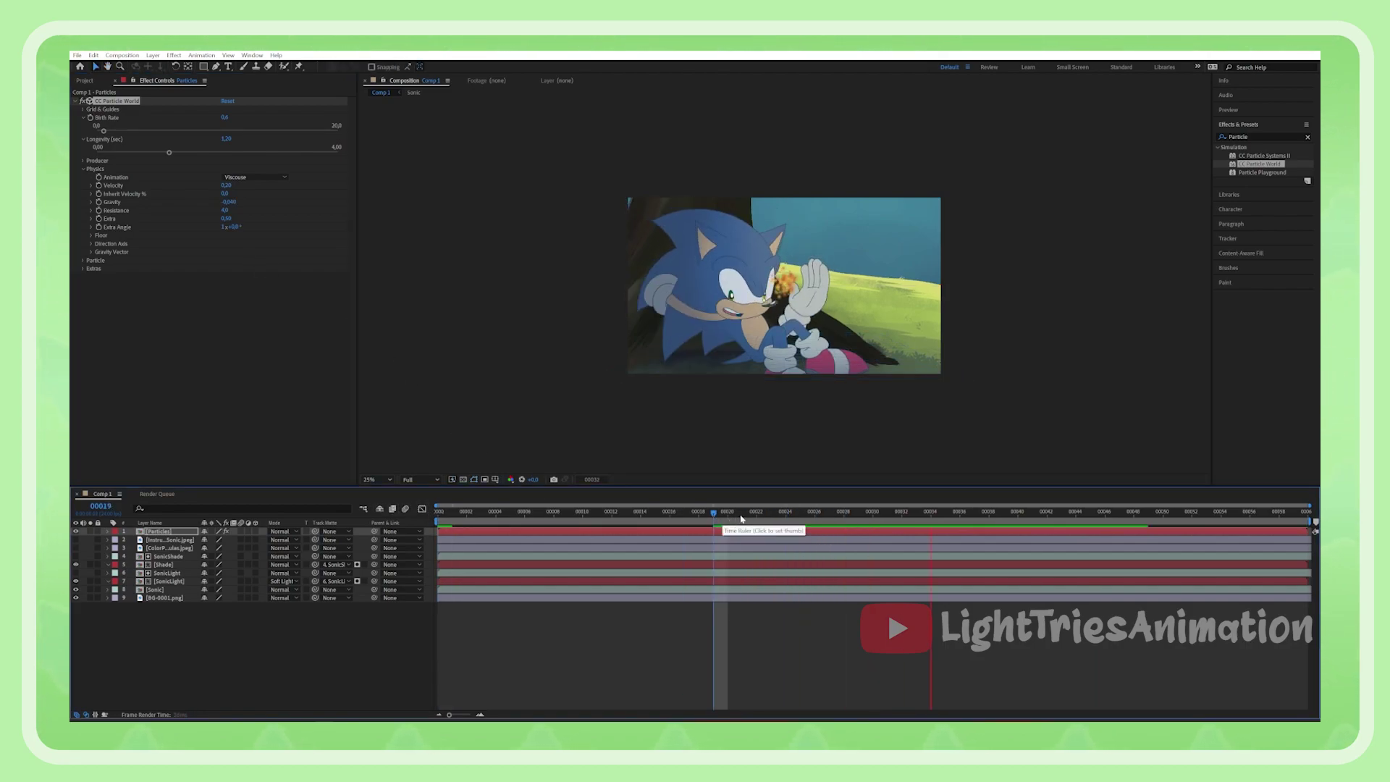
key(space)
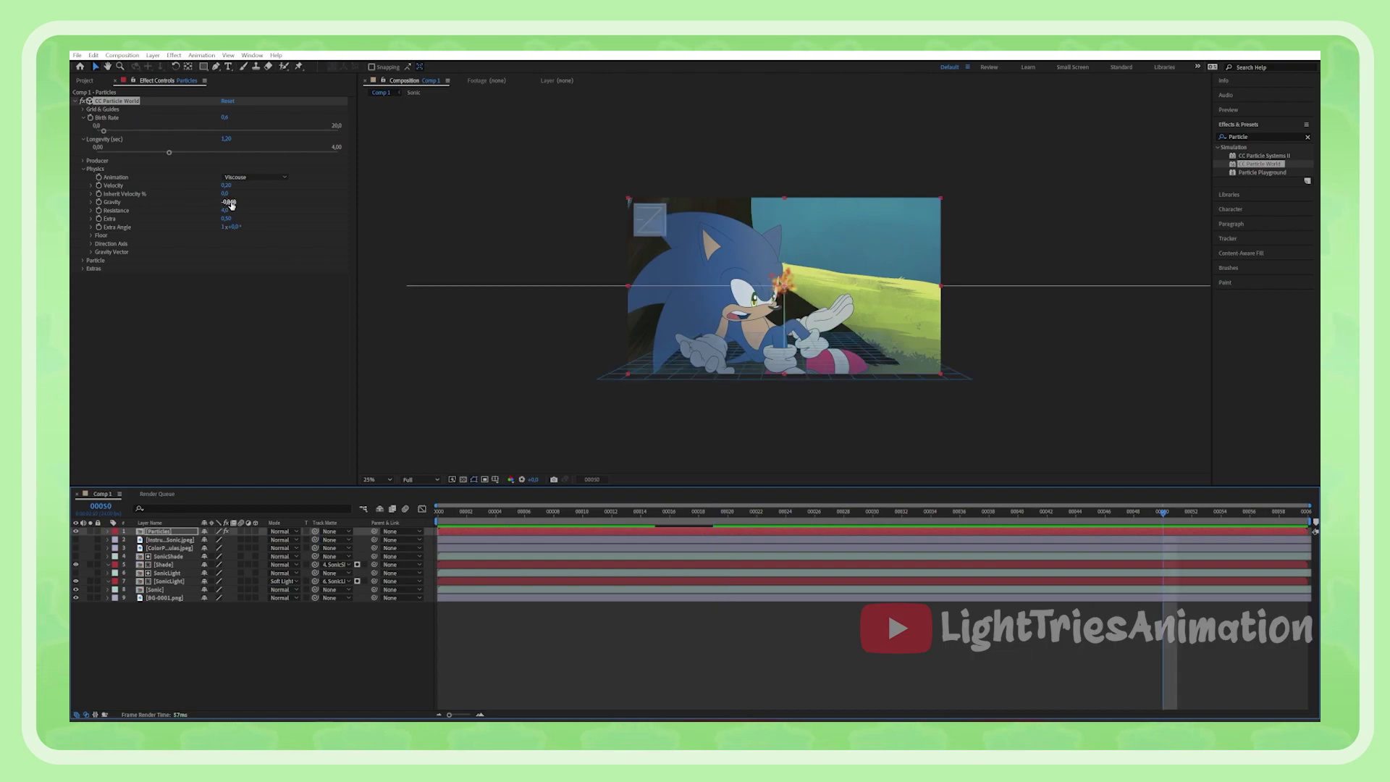
click(231, 203)
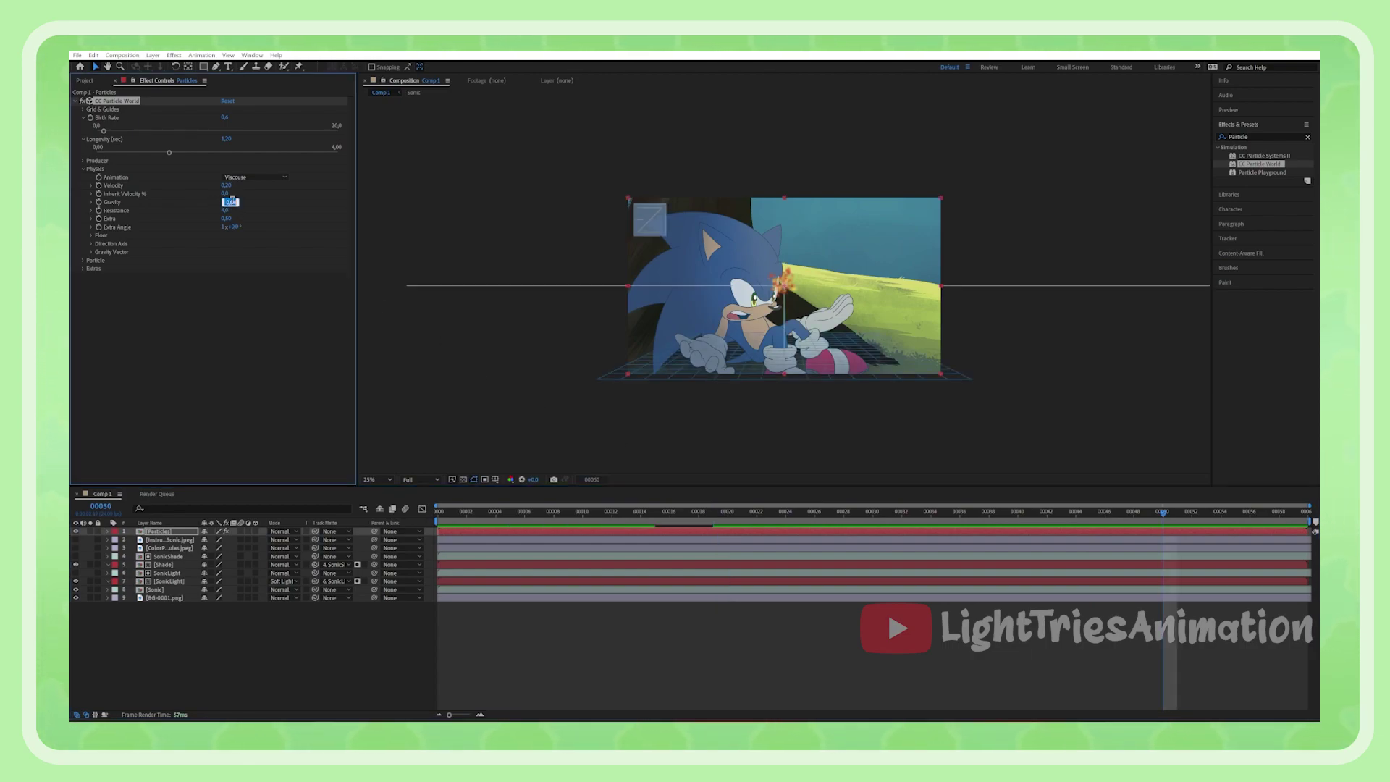
text(-0,004)
key(Return)
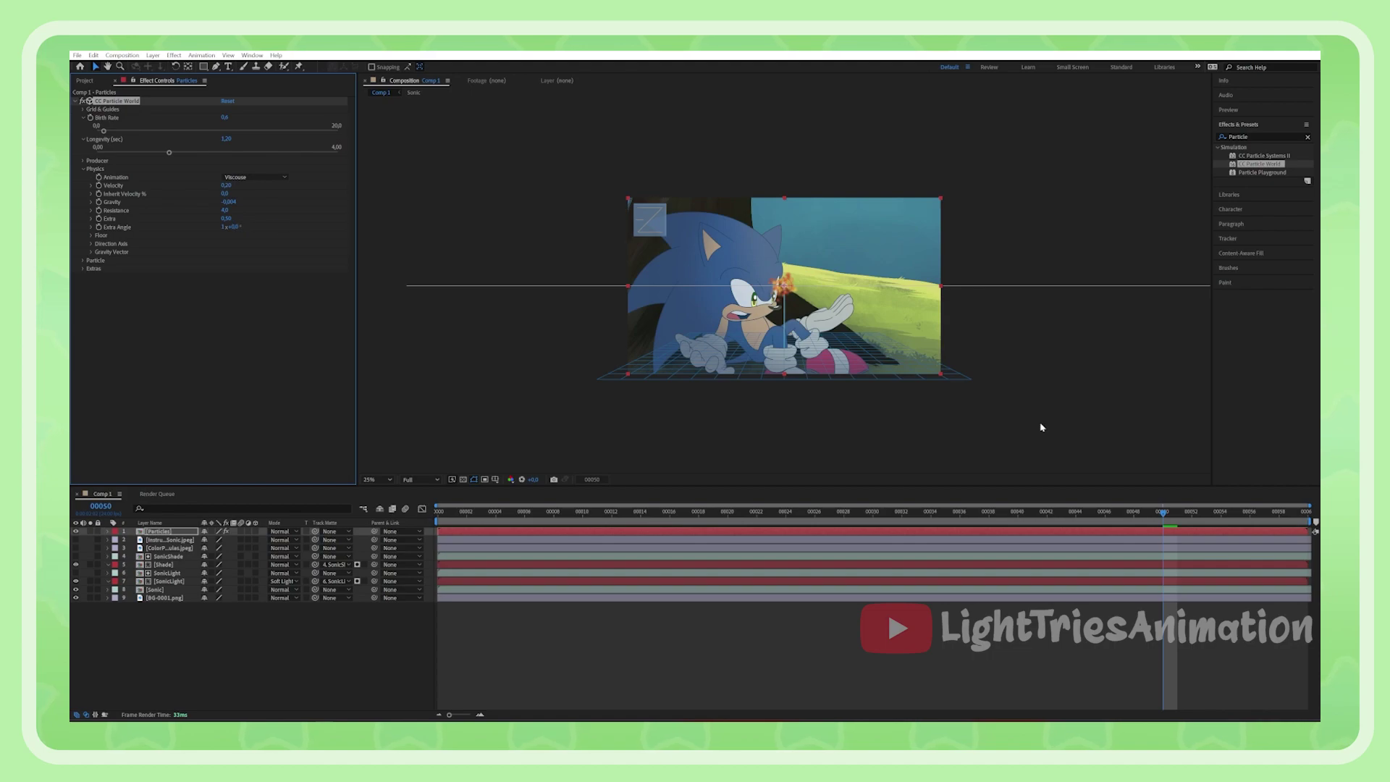
drag(1164, 511, 685, 511)
key(space)
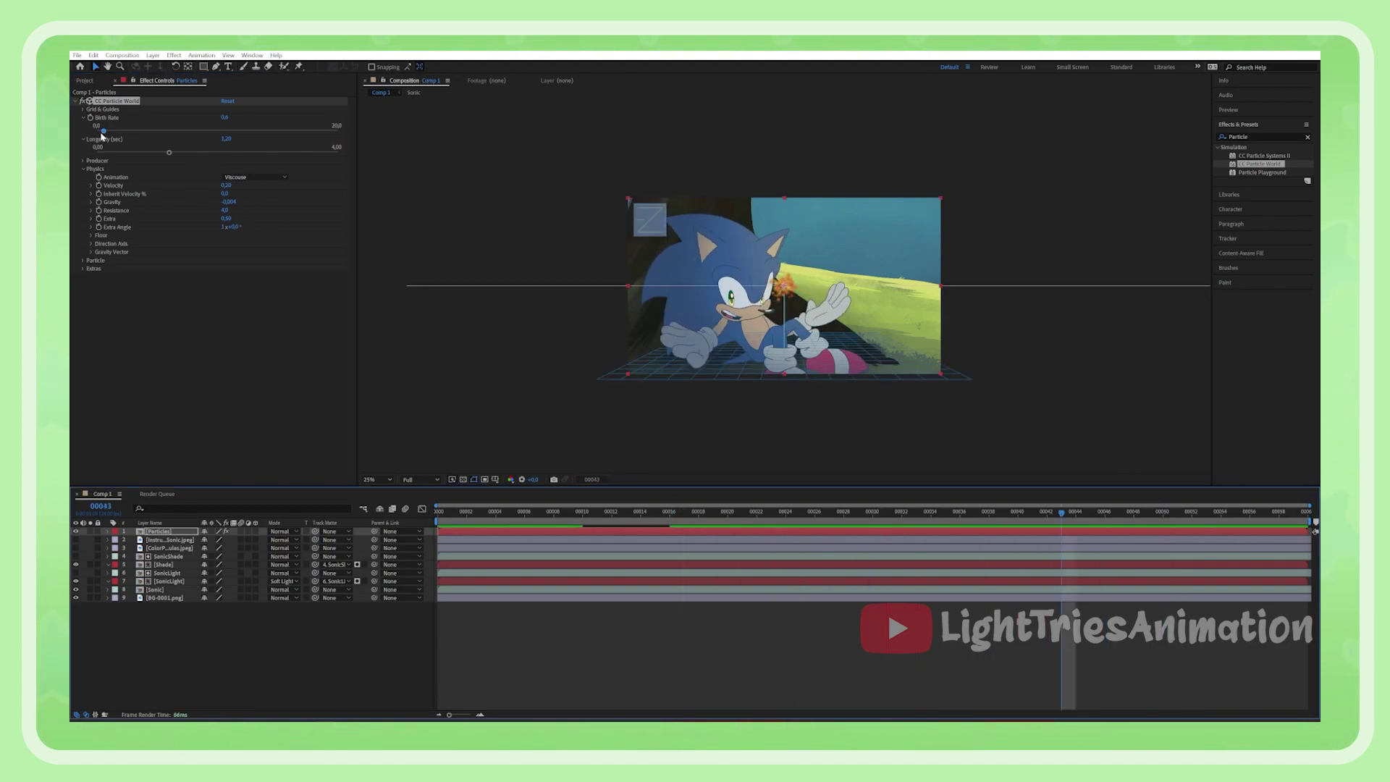
- Drop Birth Rate to 0,1 and extend Longevity to about 4,00 seconds, then preview
drag(104, 131, 98, 132)
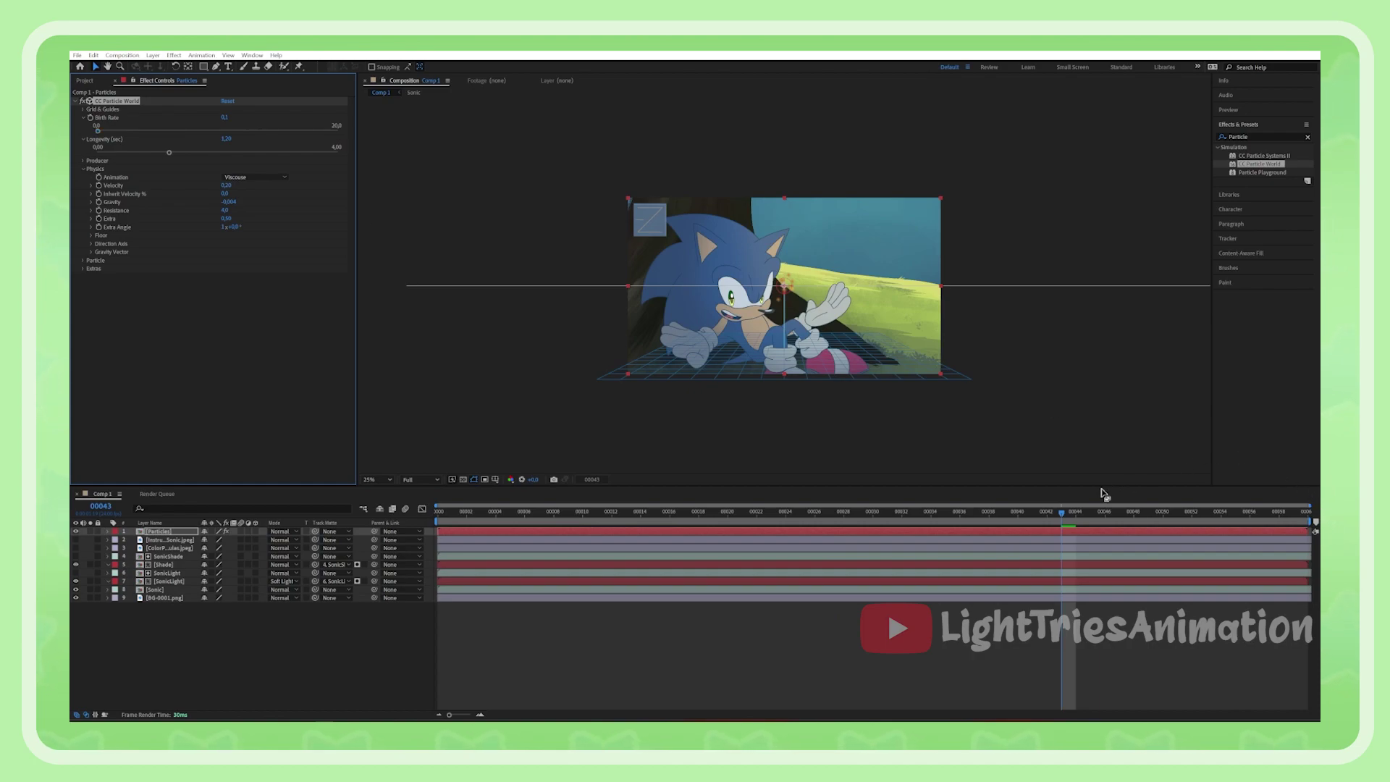
drag(1062, 507, 546, 496)
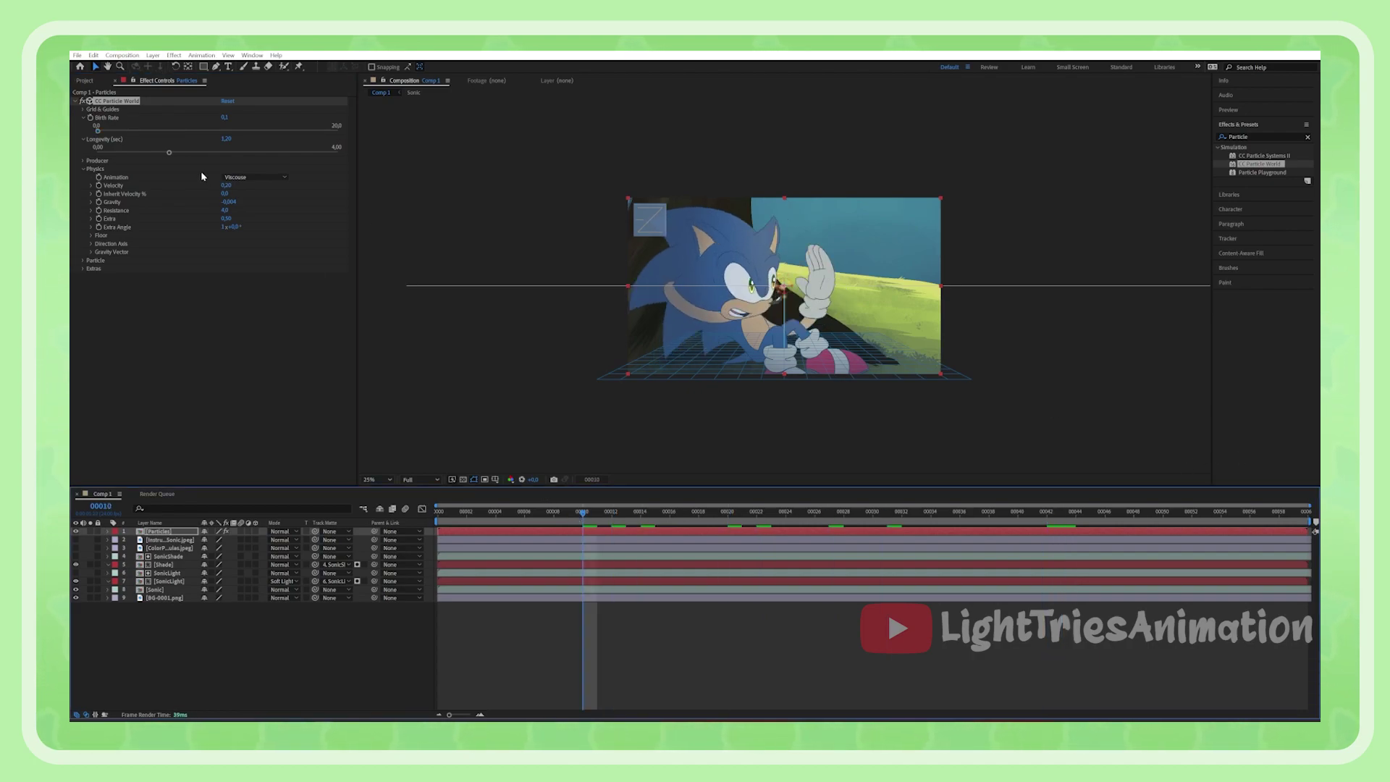
drag(168, 153, 211, 153)
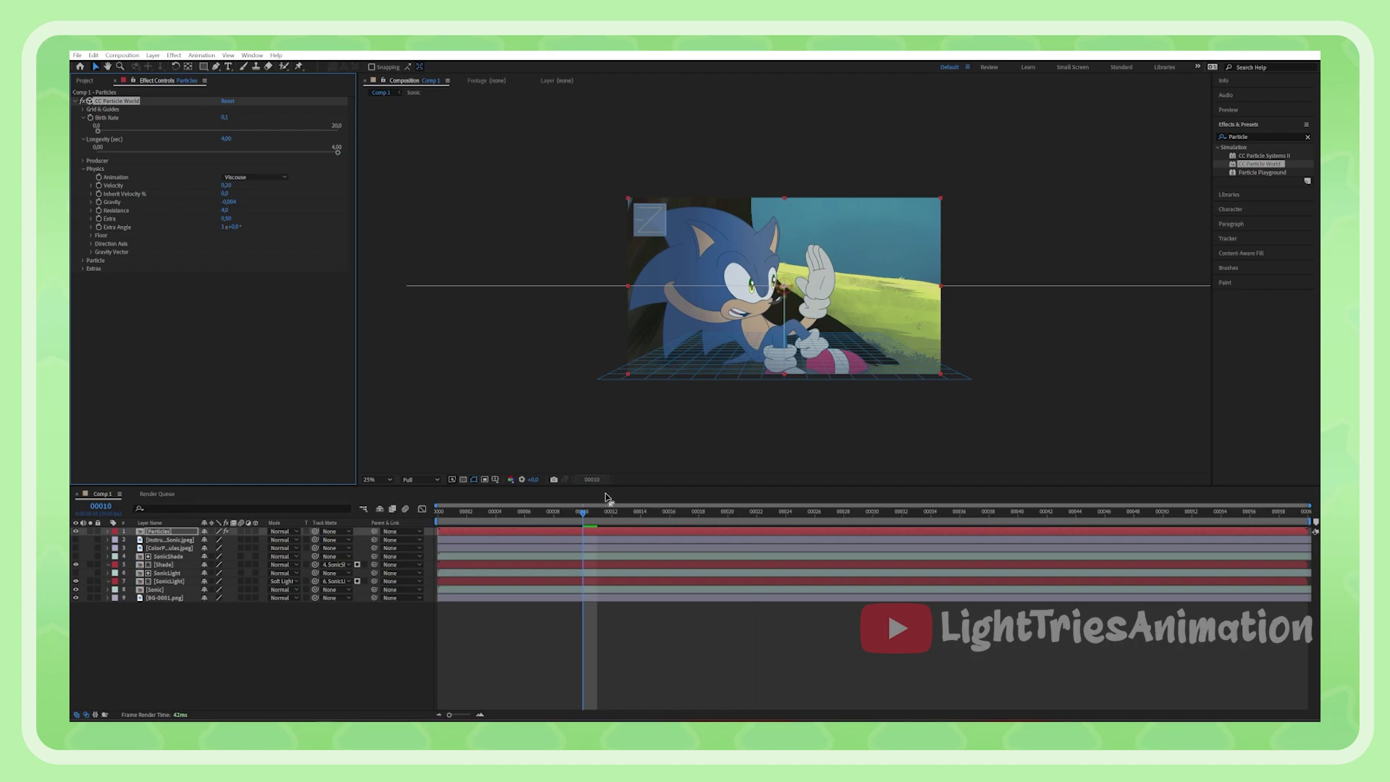
key(space)
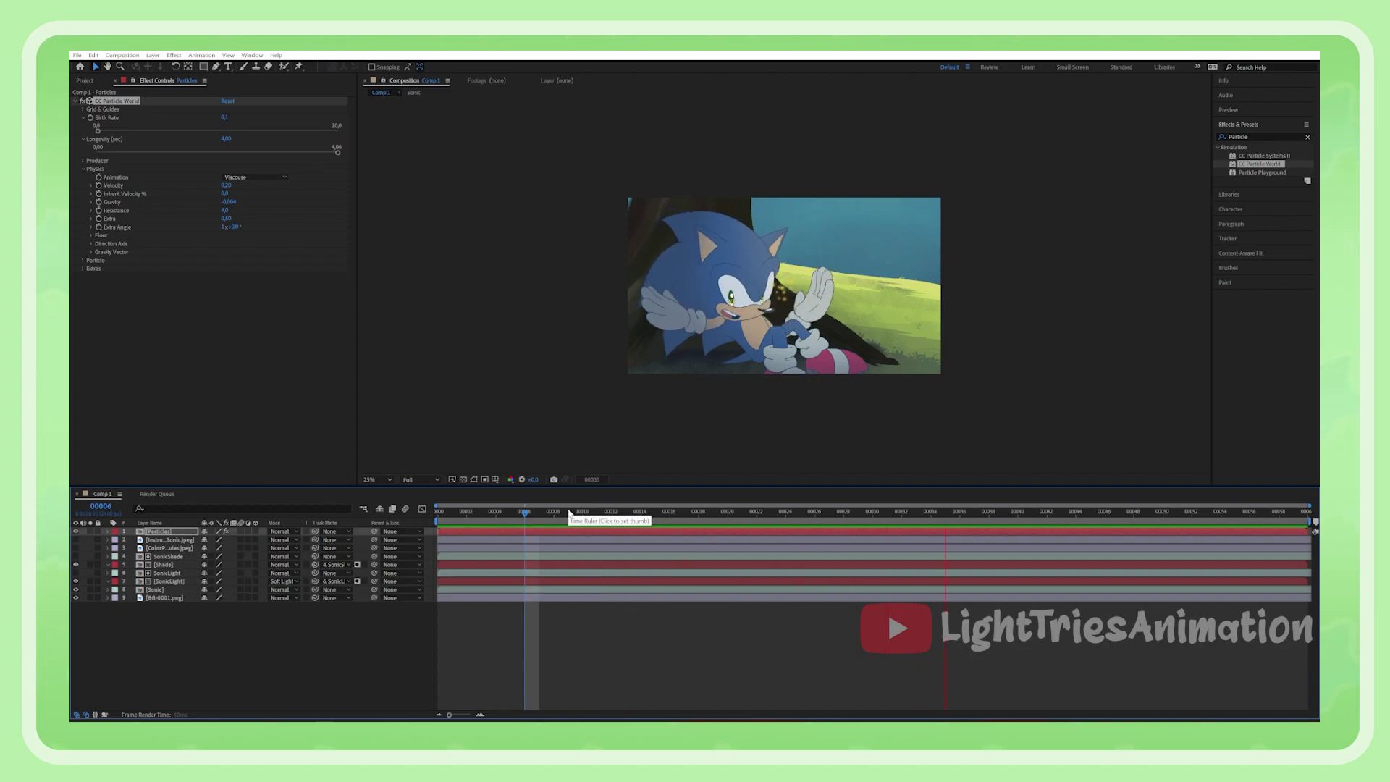
key(space)
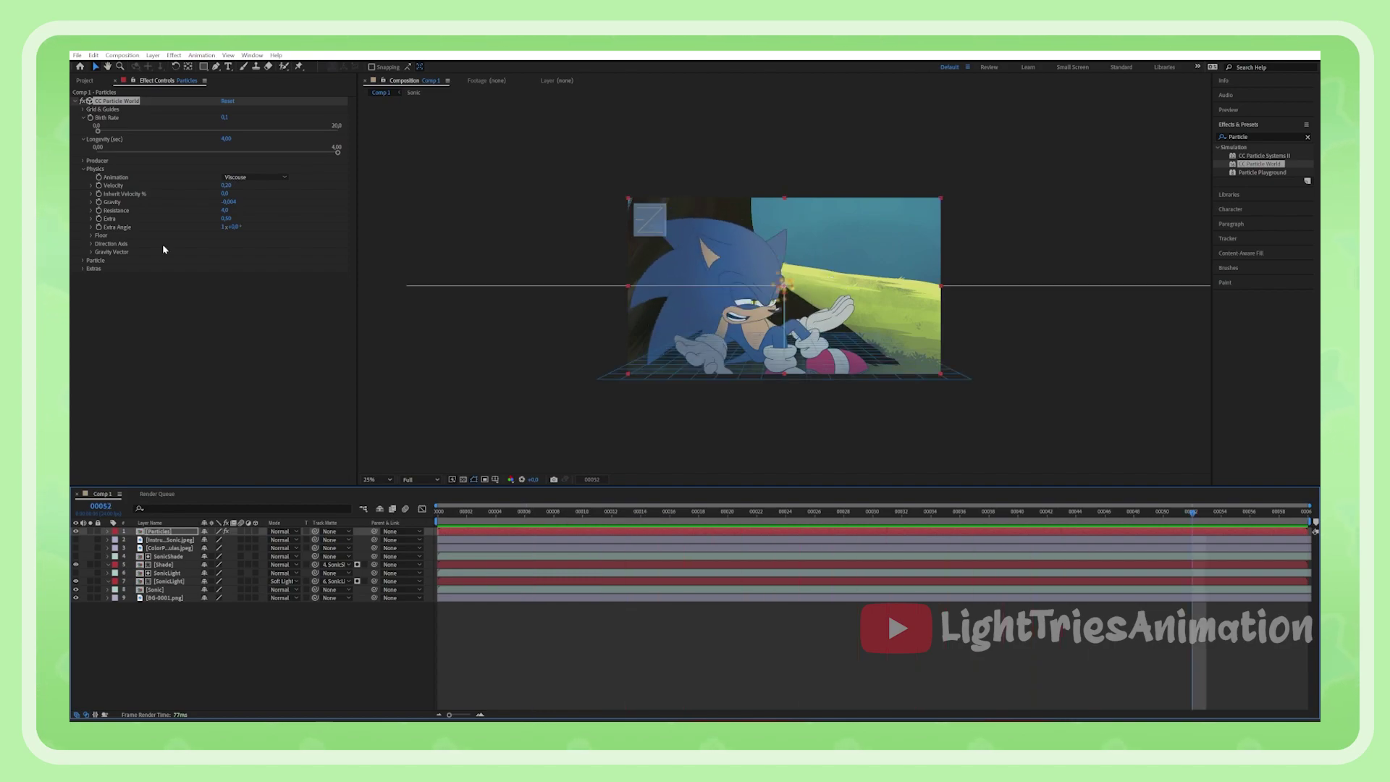
- Expand the Particle settings and enter a Birth Size of 1
click(83, 169)
click(83, 177)
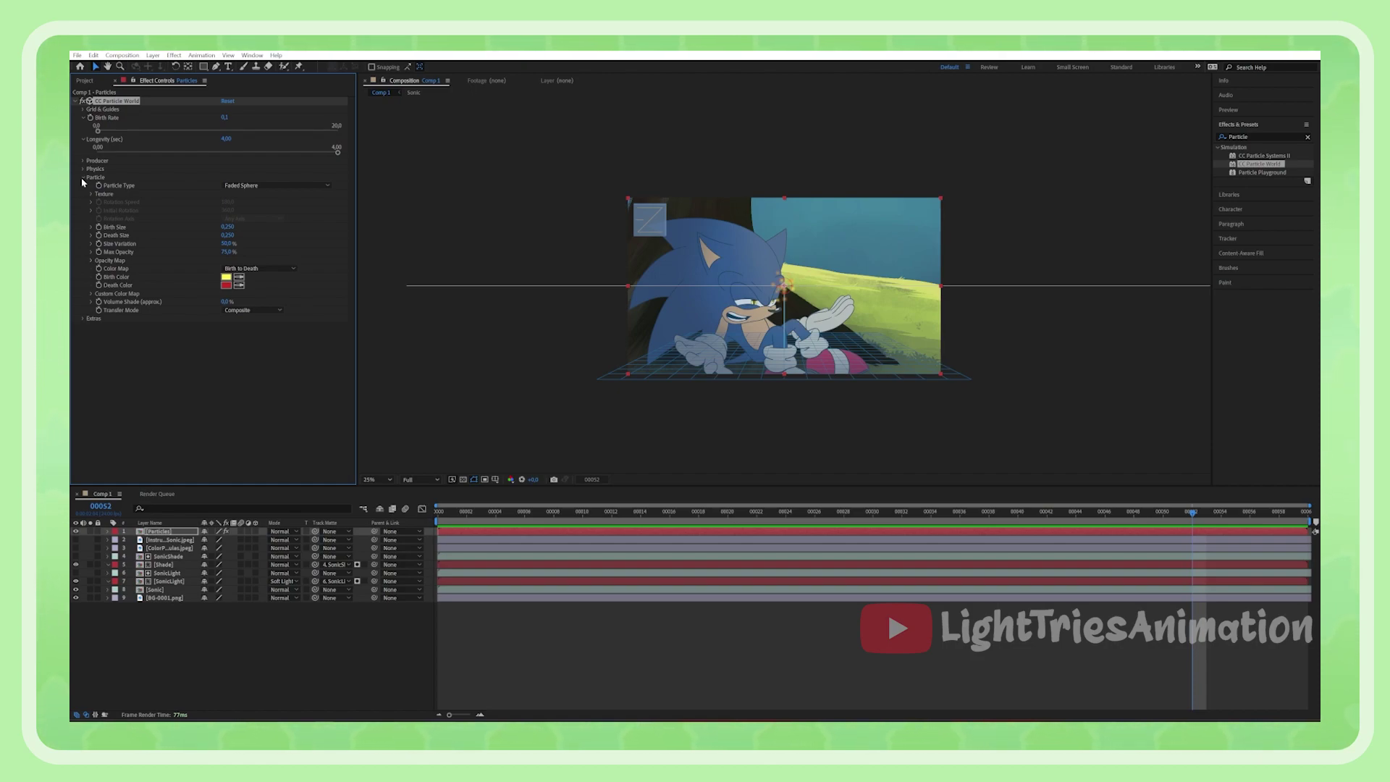
click(228, 227)
text(1)
key(Return)
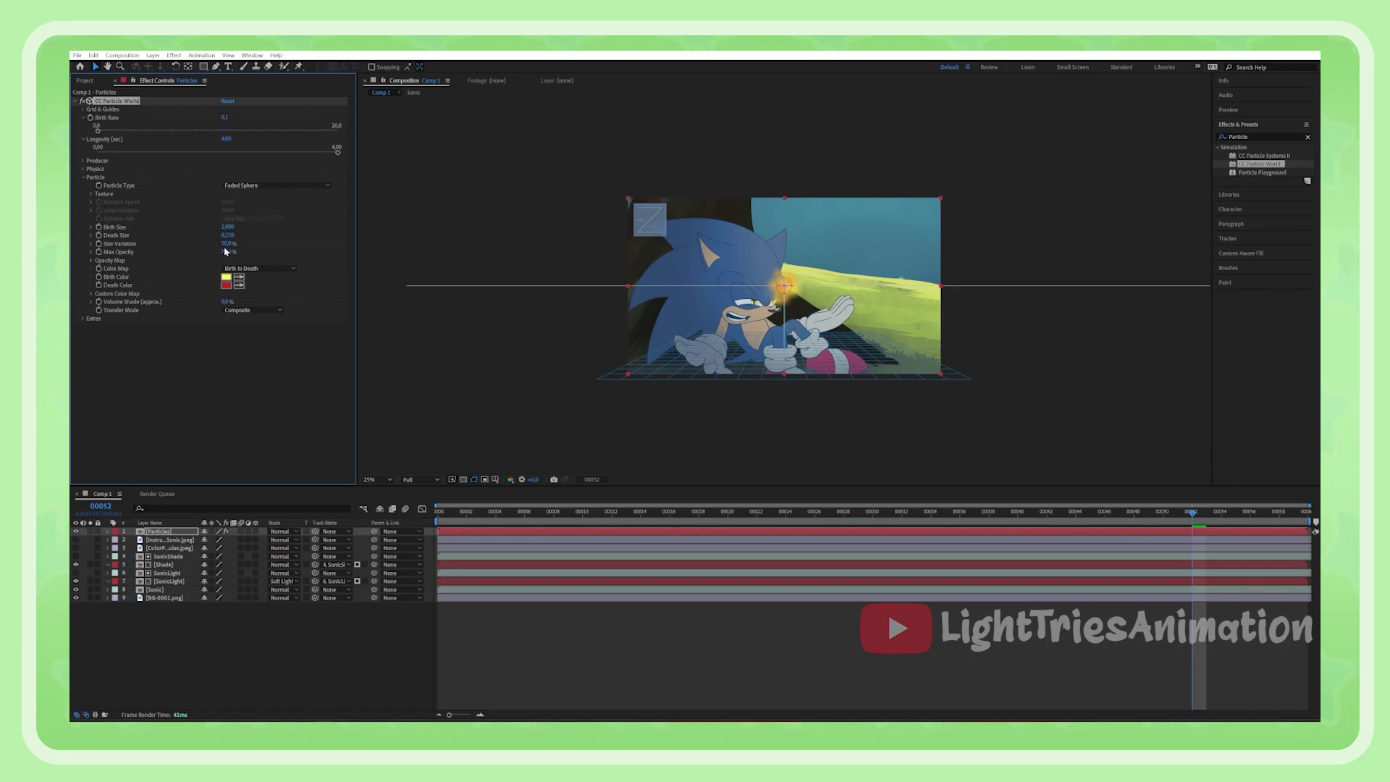
drag(1197, 519, 1134, 532)
- Set Death Size to 0,070 and preview the smaller particles
click(229, 235)
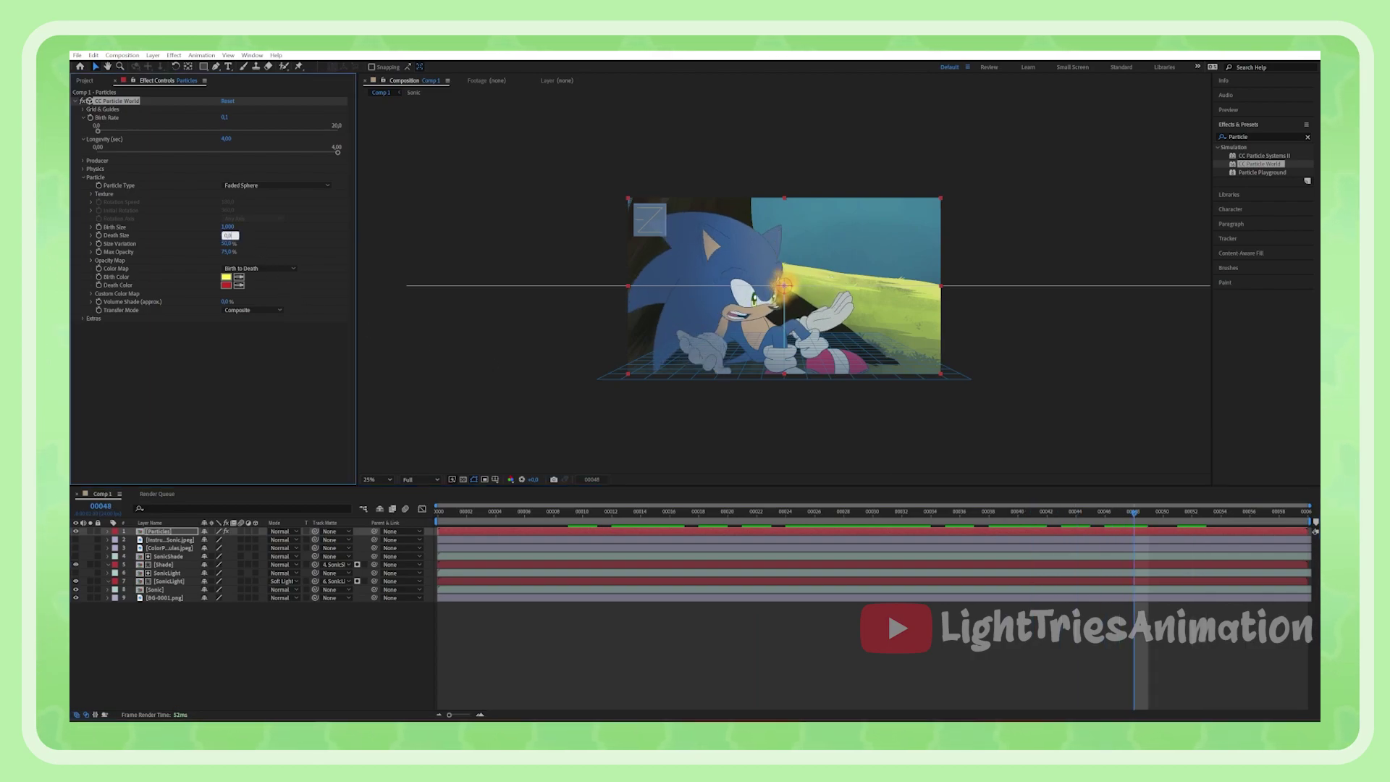
text(0,07)
key(shift+Tab)
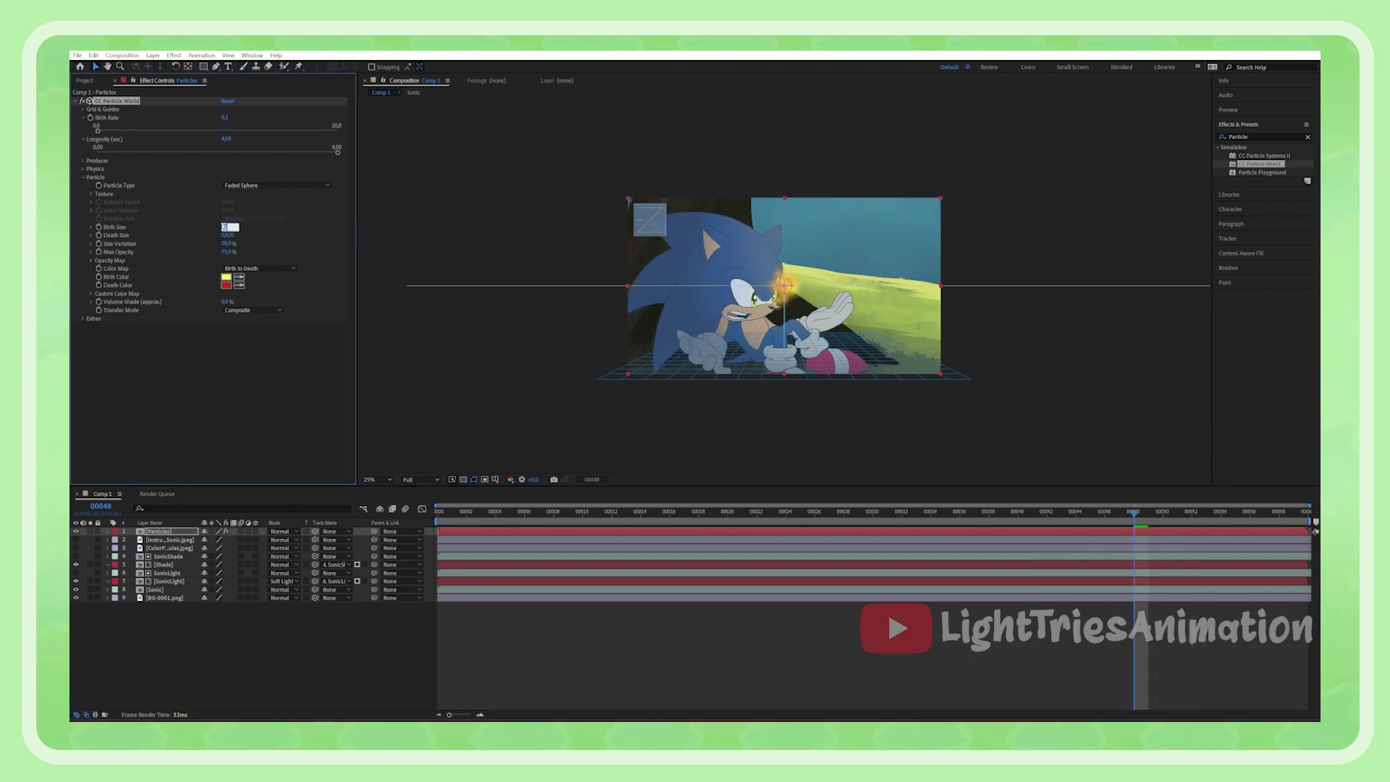
text(0,07)
key(Return)
key(space)
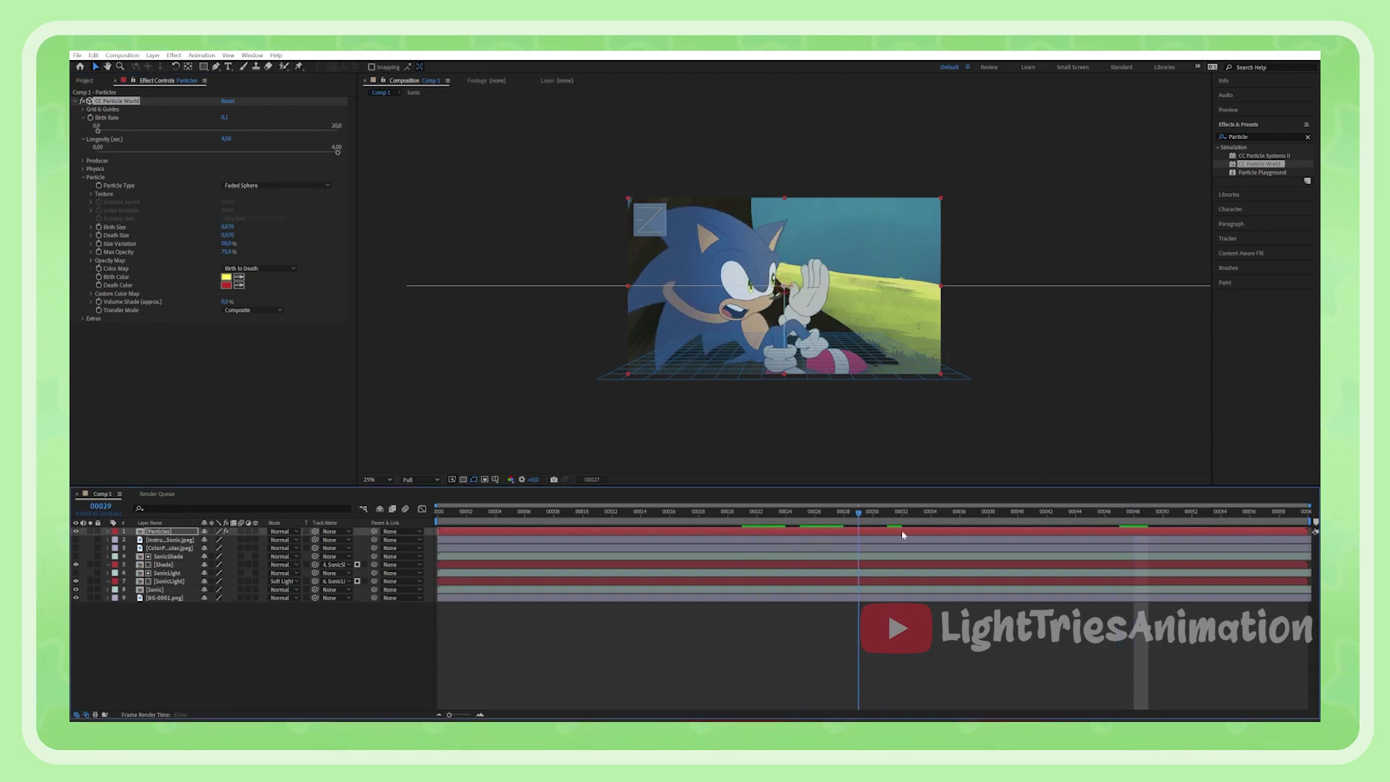
- Change Birth Size to 0,100 and raise Size Variation to 100%
click(227, 227)
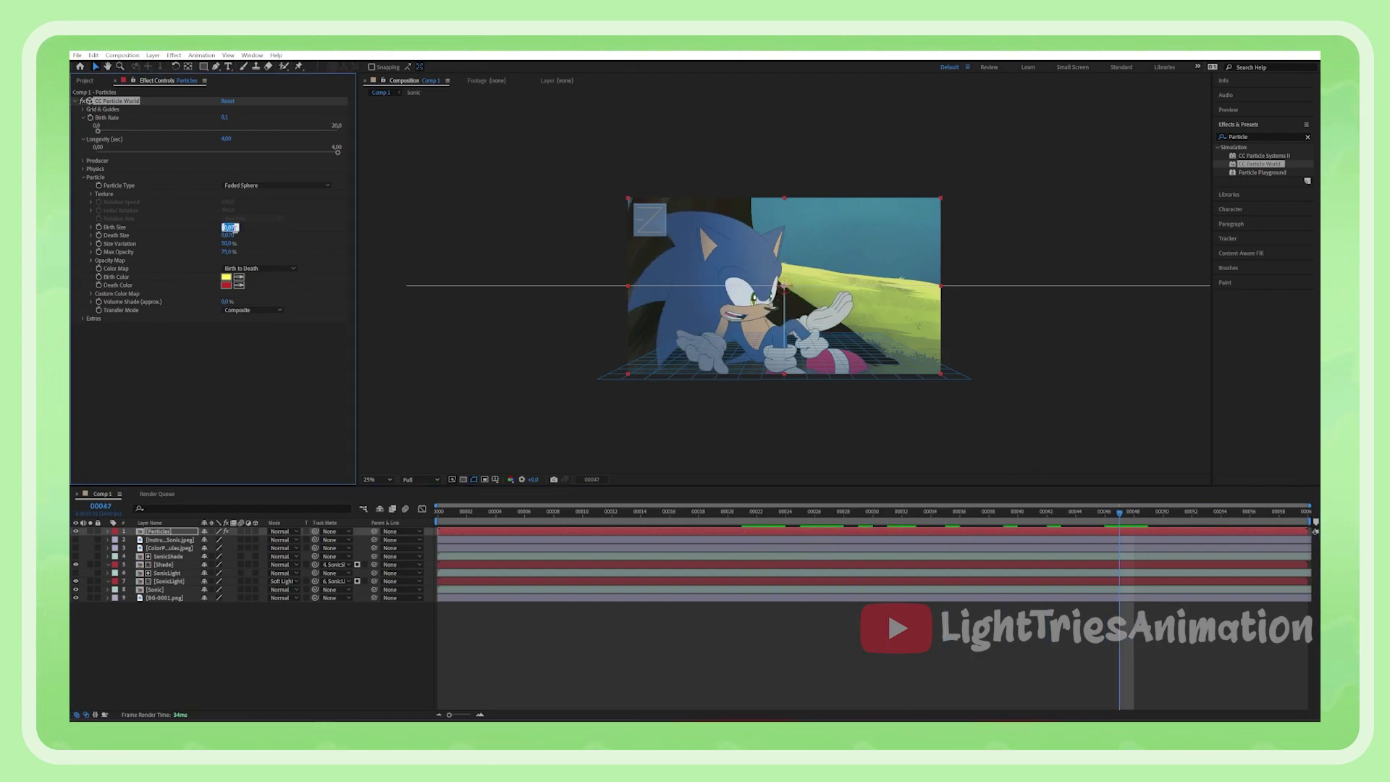
key(BackSpace)
text(0,1)
key(Return)
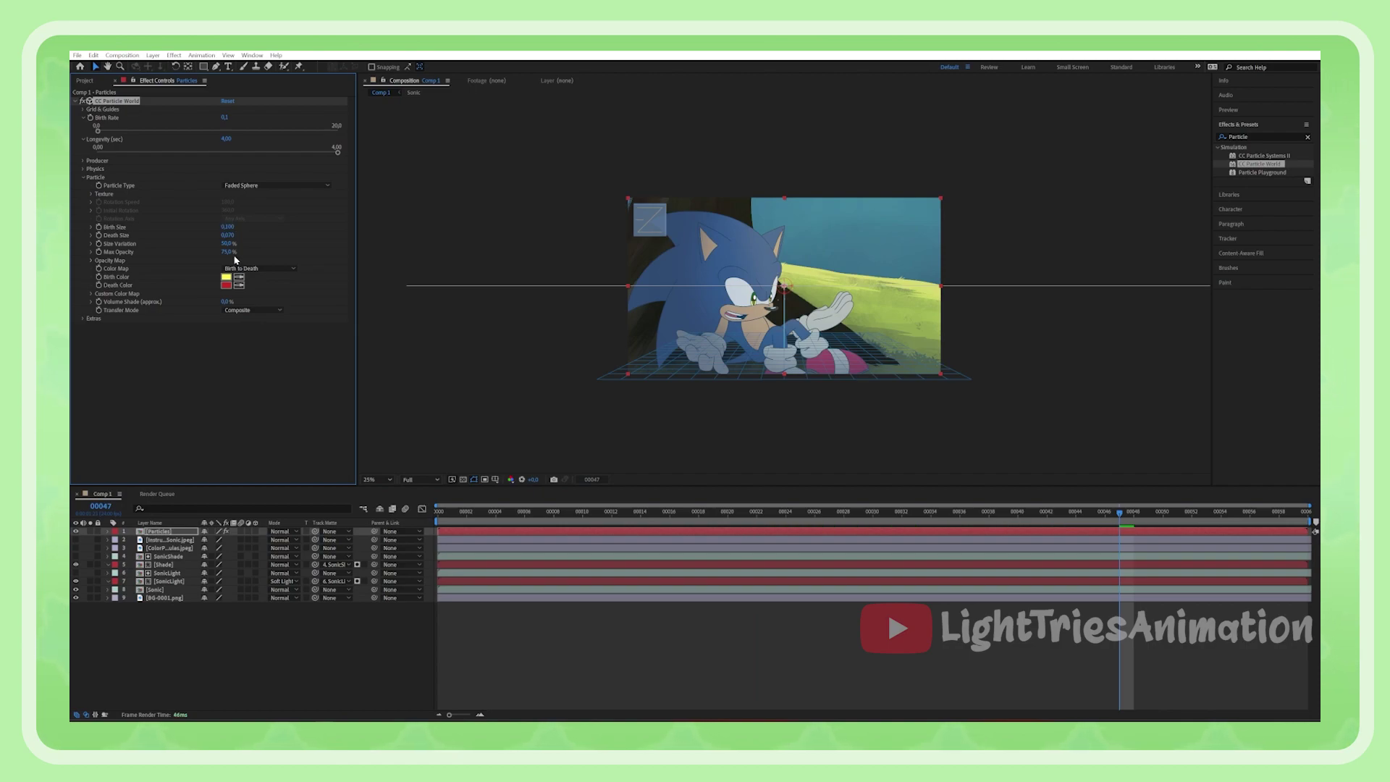
drag(227, 243, 336, 248)
- Show the palette layer and sample its white for Birth Color and Death Color
click(76, 548)
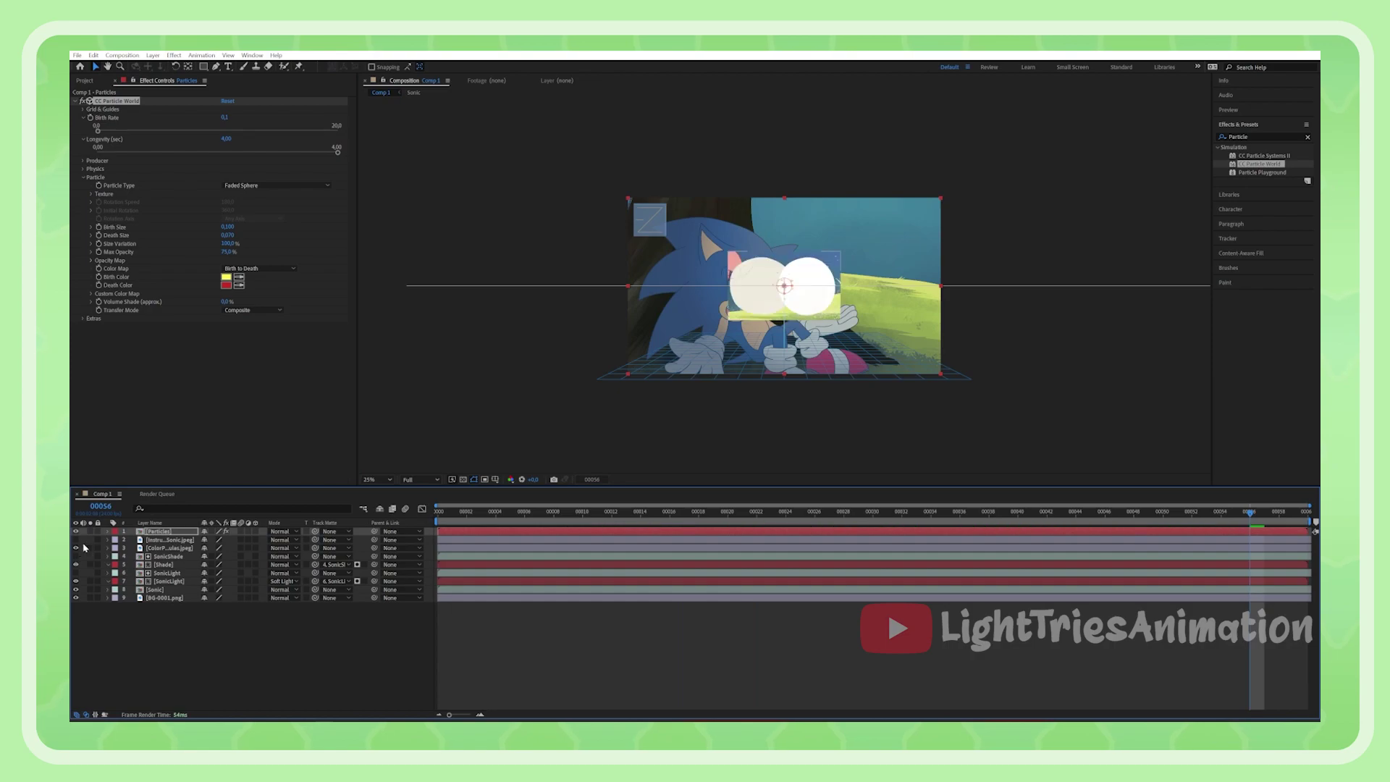
click(226, 277)
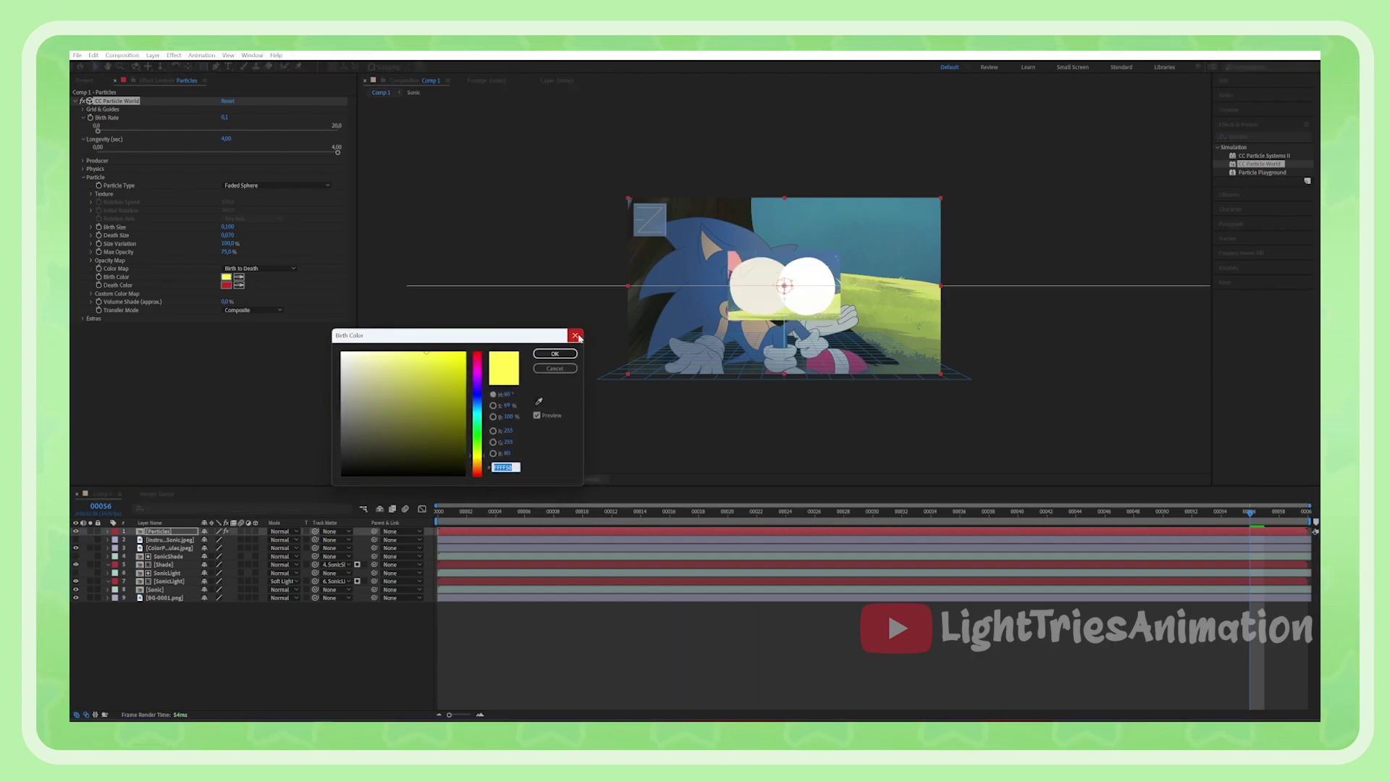
click(578, 337)
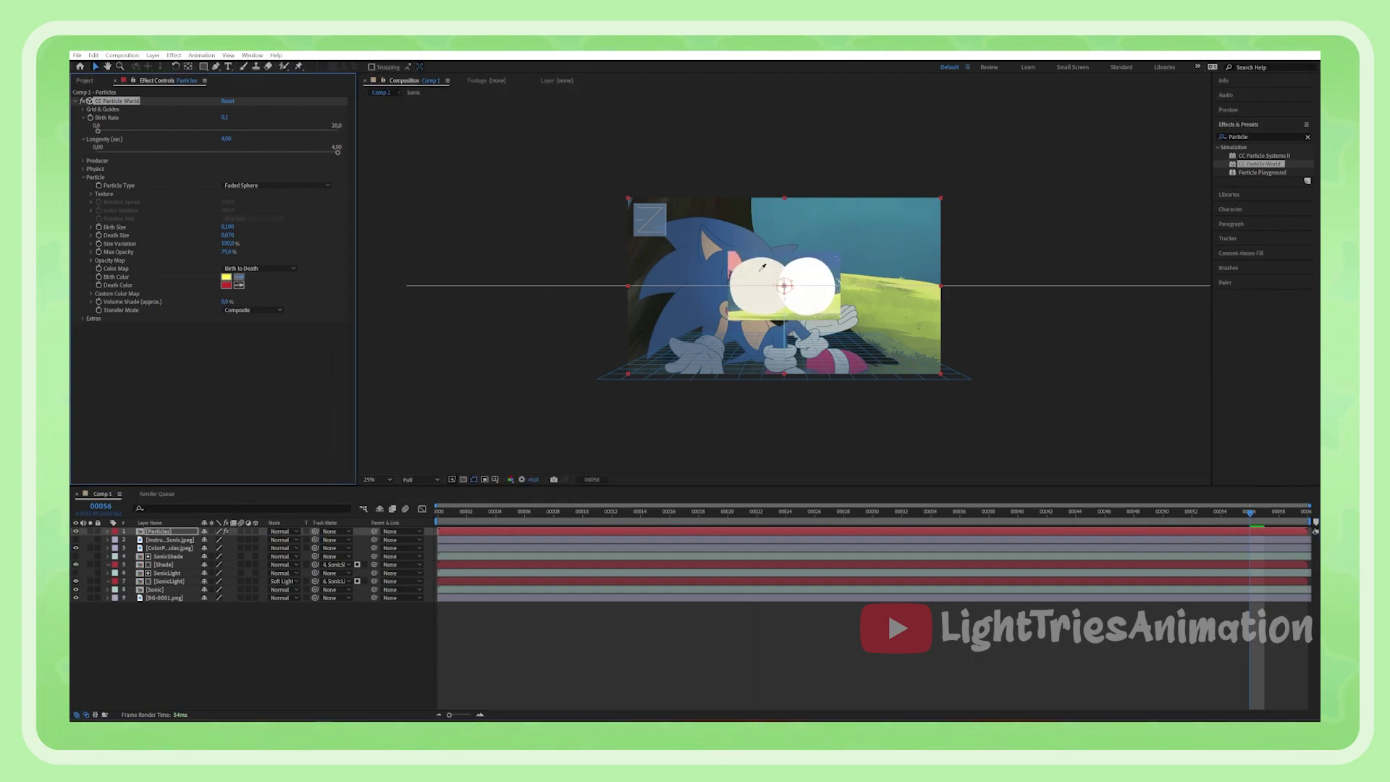
click(763, 266)
click(239, 285)
click(749, 303)
- Tweak Death Color to a pale off-white, hide the palette layer, and preview
click(226, 285)
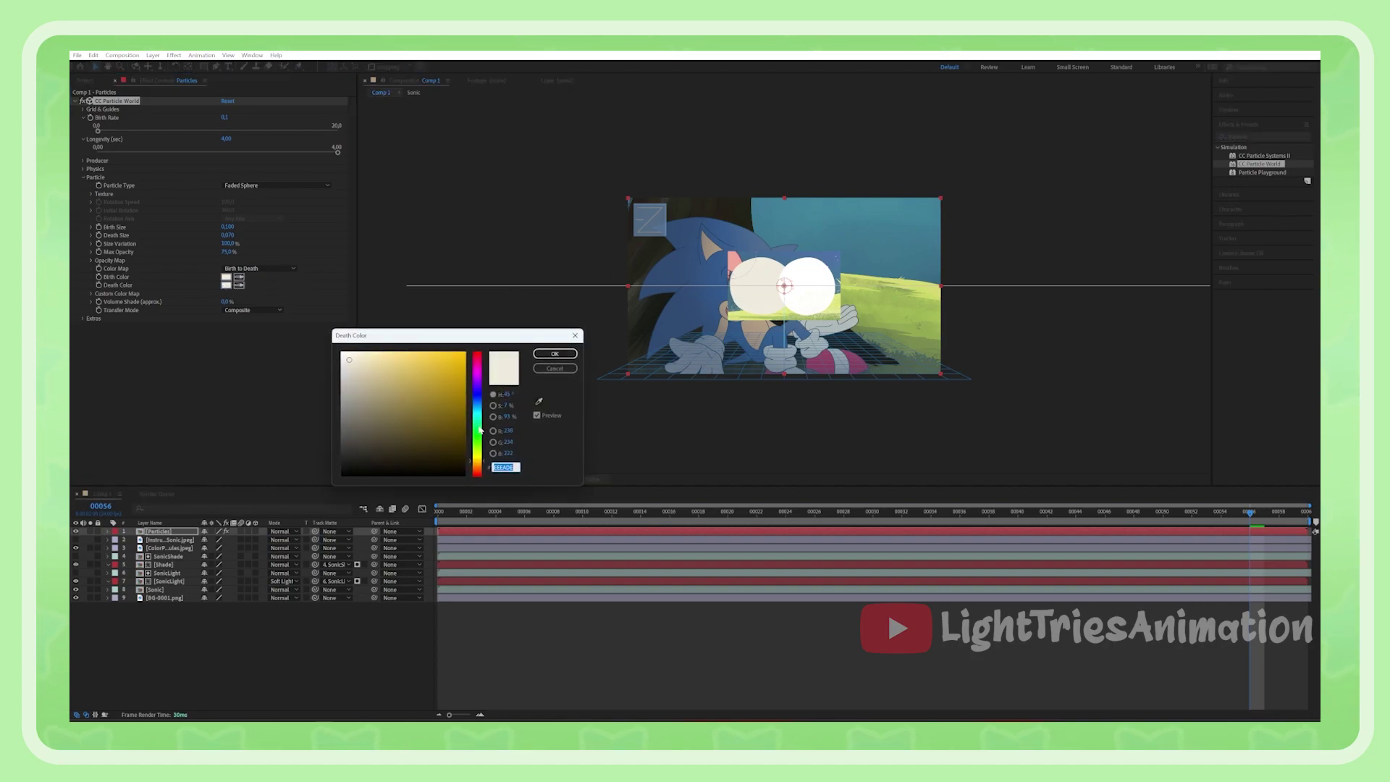
click(480, 430)
click(478, 362)
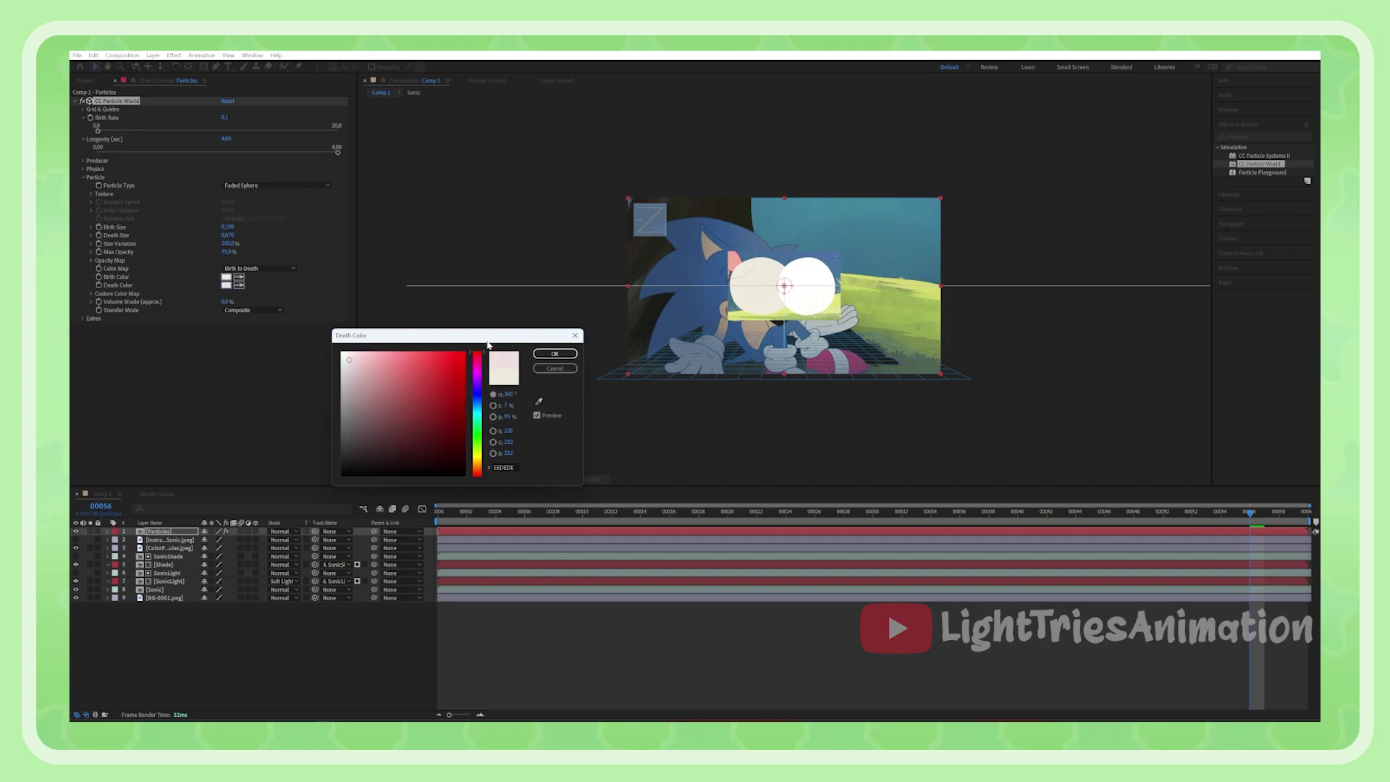
click(554, 354)
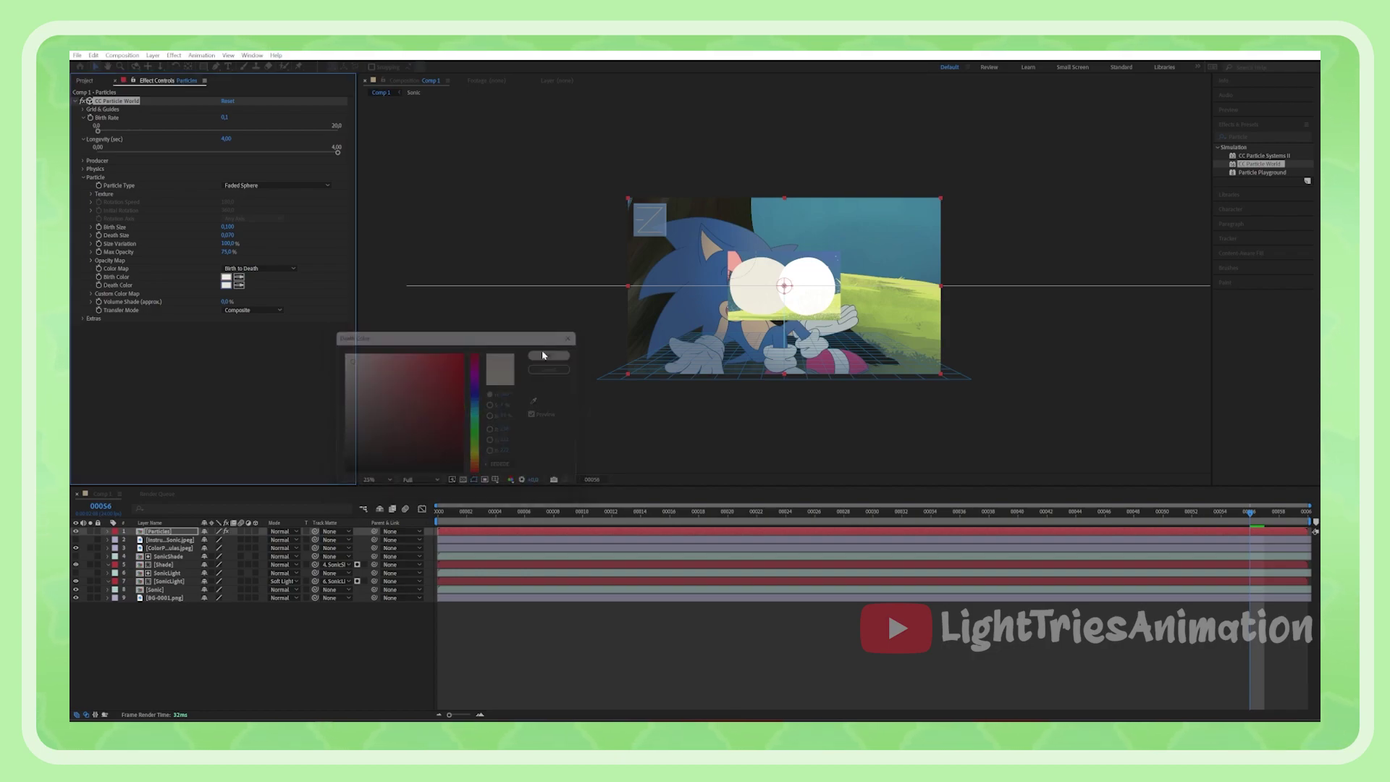
click(76, 531)
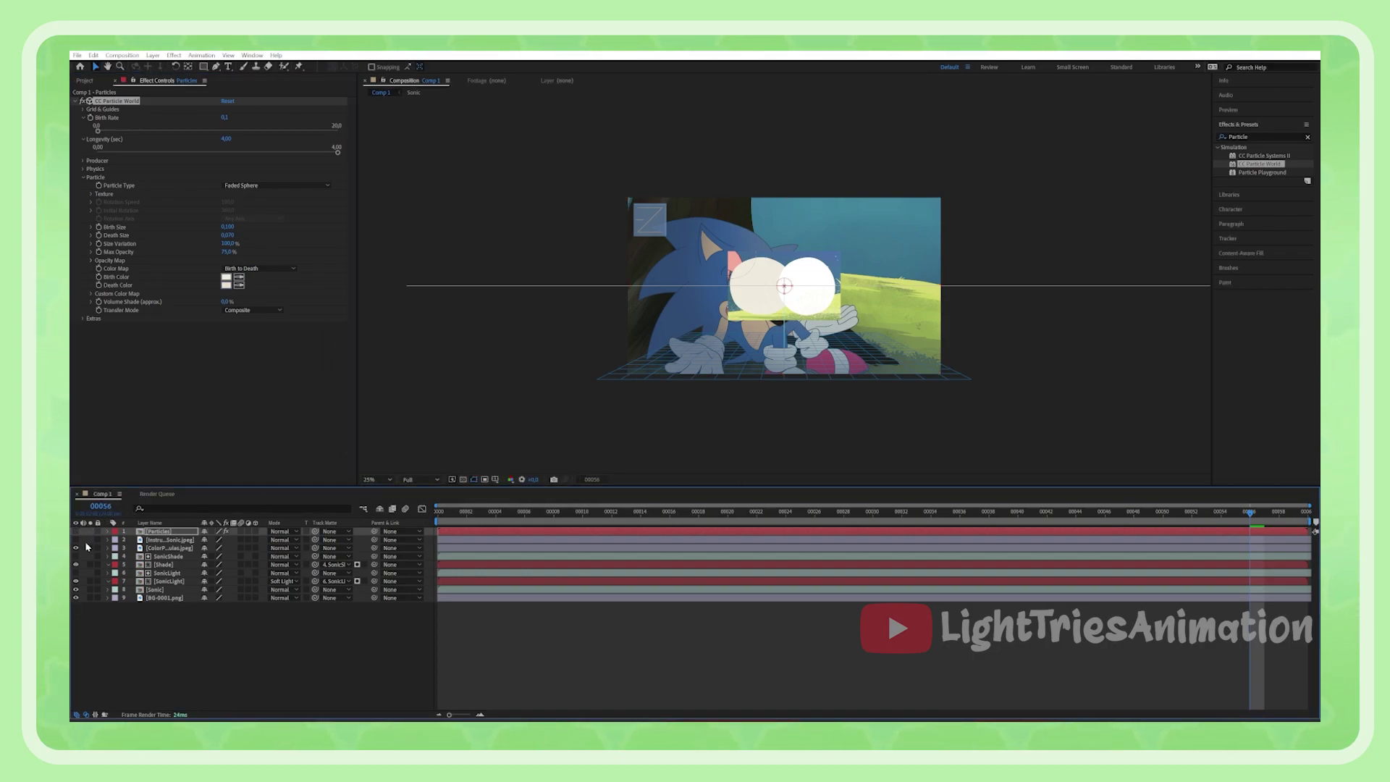
key(space)
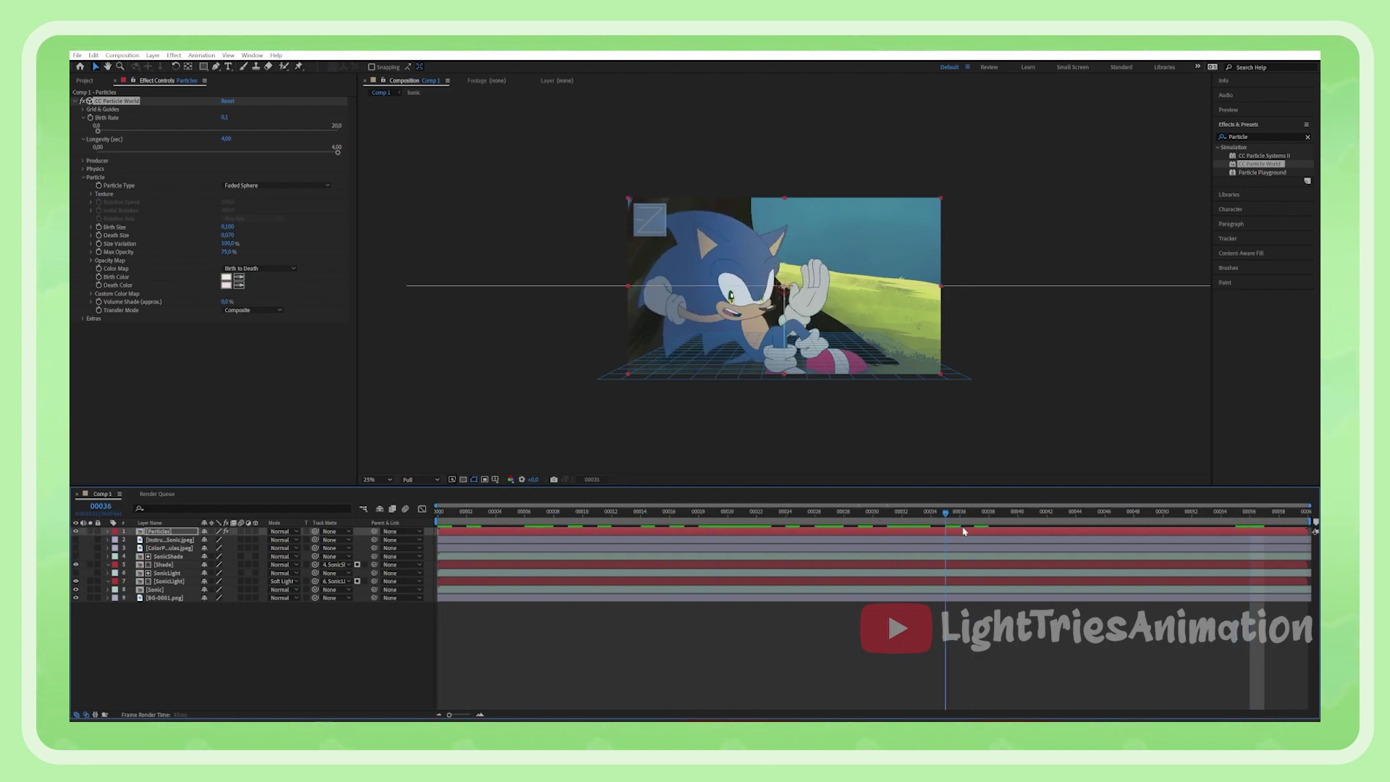
- Shift the Producer's X position and radius to move the emitter
click(83, 176)
click(84, 160)
drag(226, 169, 281, 214)
- Rotate the Particles layer about 6° and preview the tilted emitter
click(109, 532)
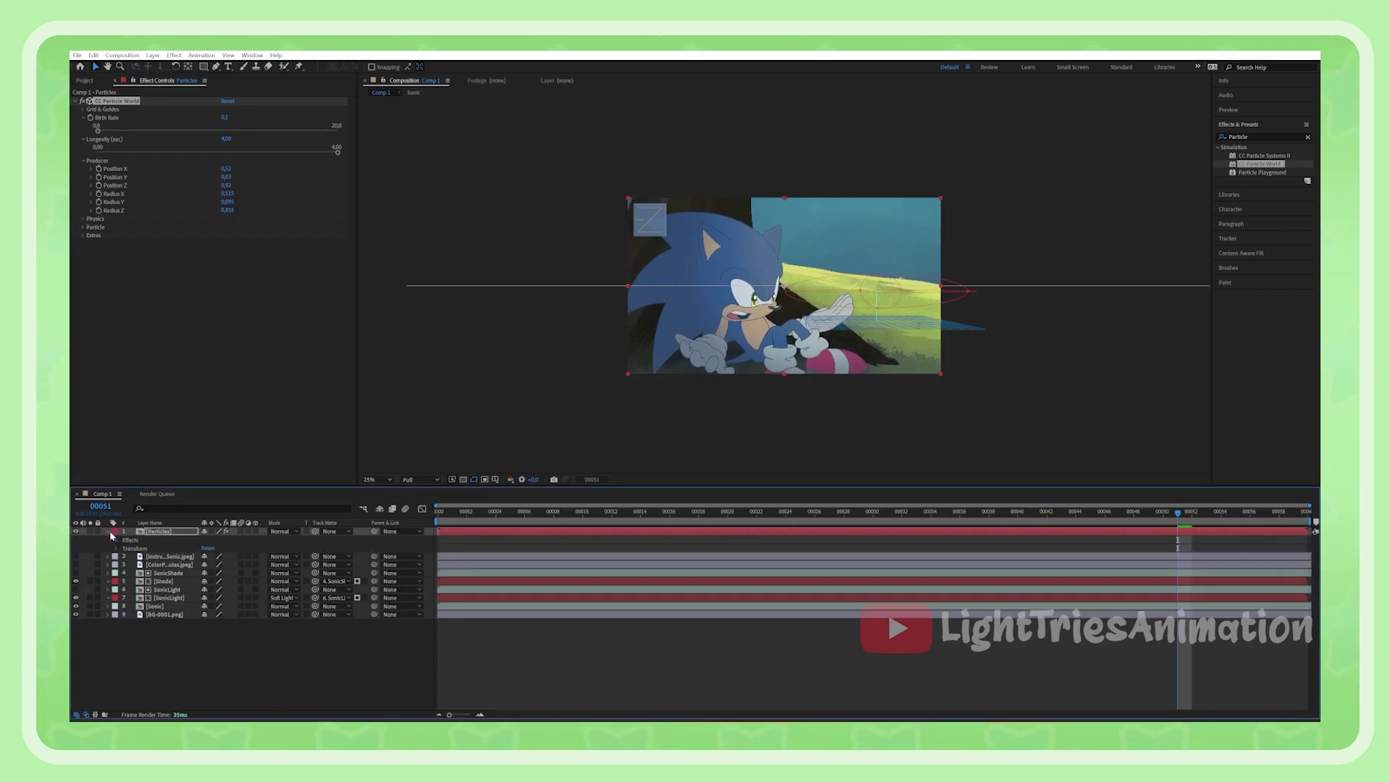
click(117, 549)
drag(210, 582, 218, 581)
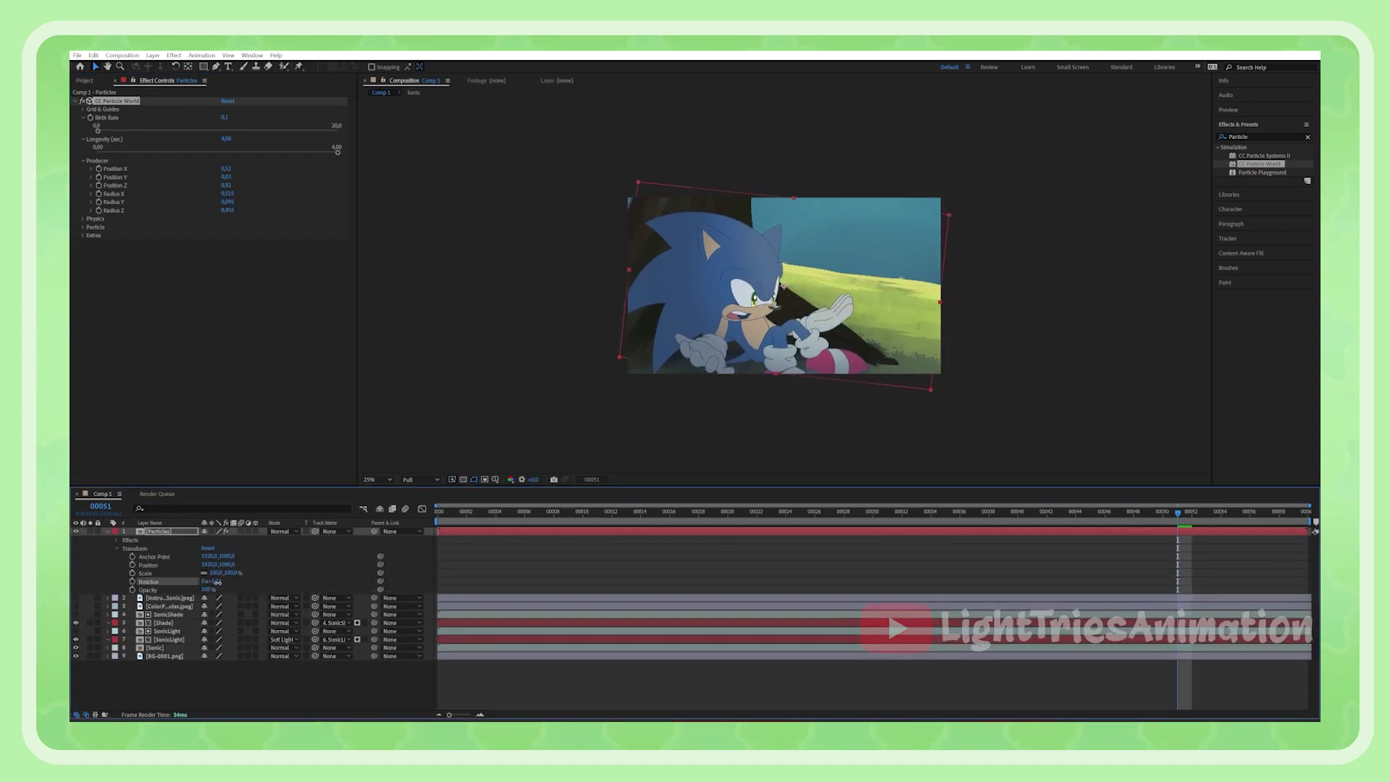
click(84, 101)
key(space)
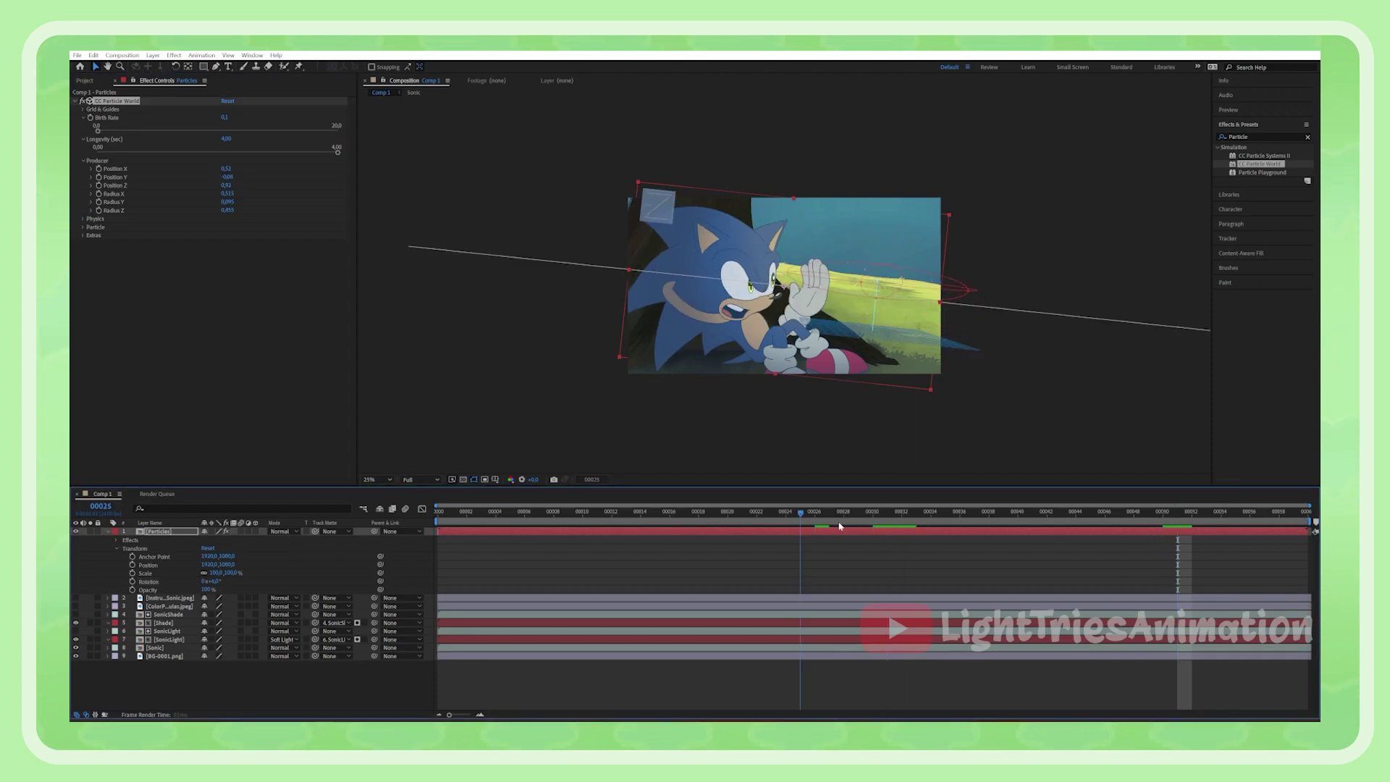
- Raise the Birth Rate to 0,4
drag(97, 131, 101, 130)
click(830, 514)
click(83, 161)
click(83, 178)
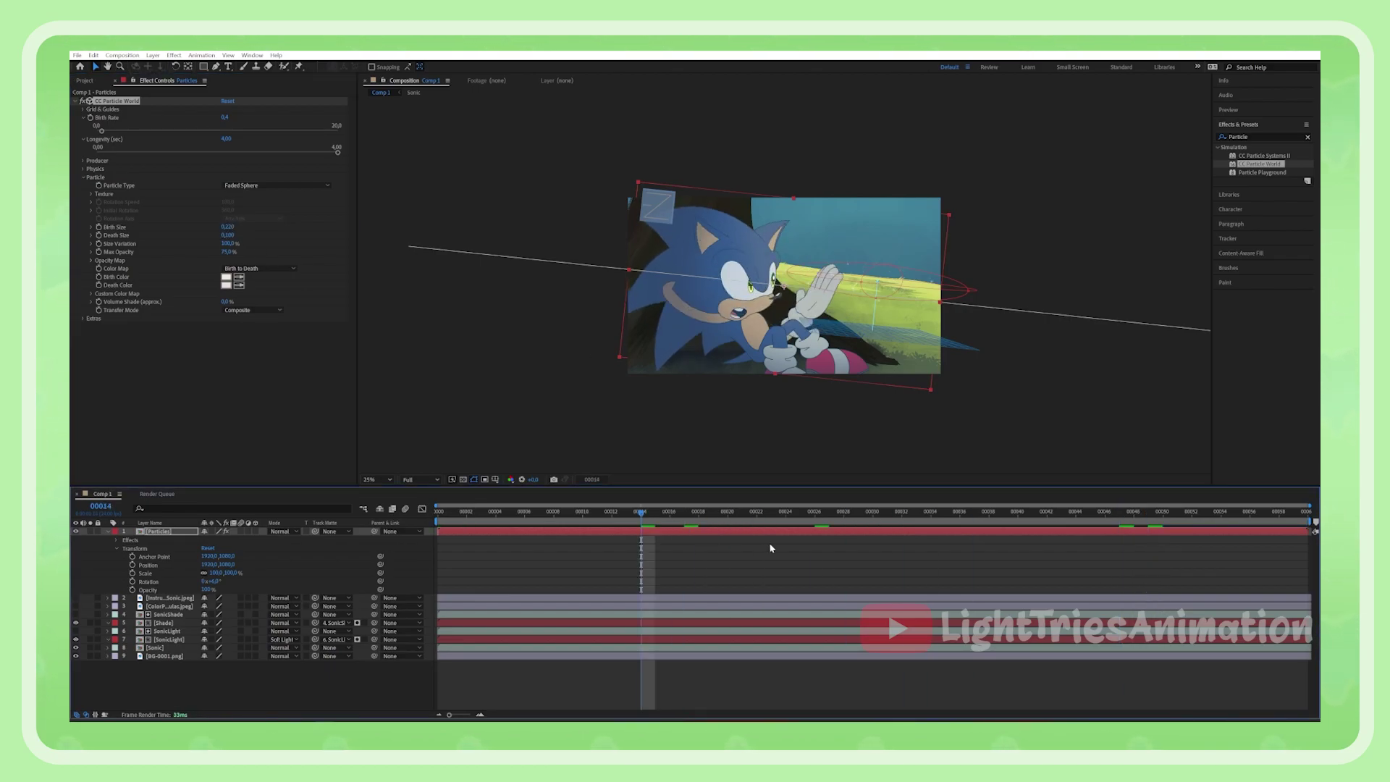
- Drag the collapsed Particles layer below the Sonic layers, directly above BG
click(108, 532)
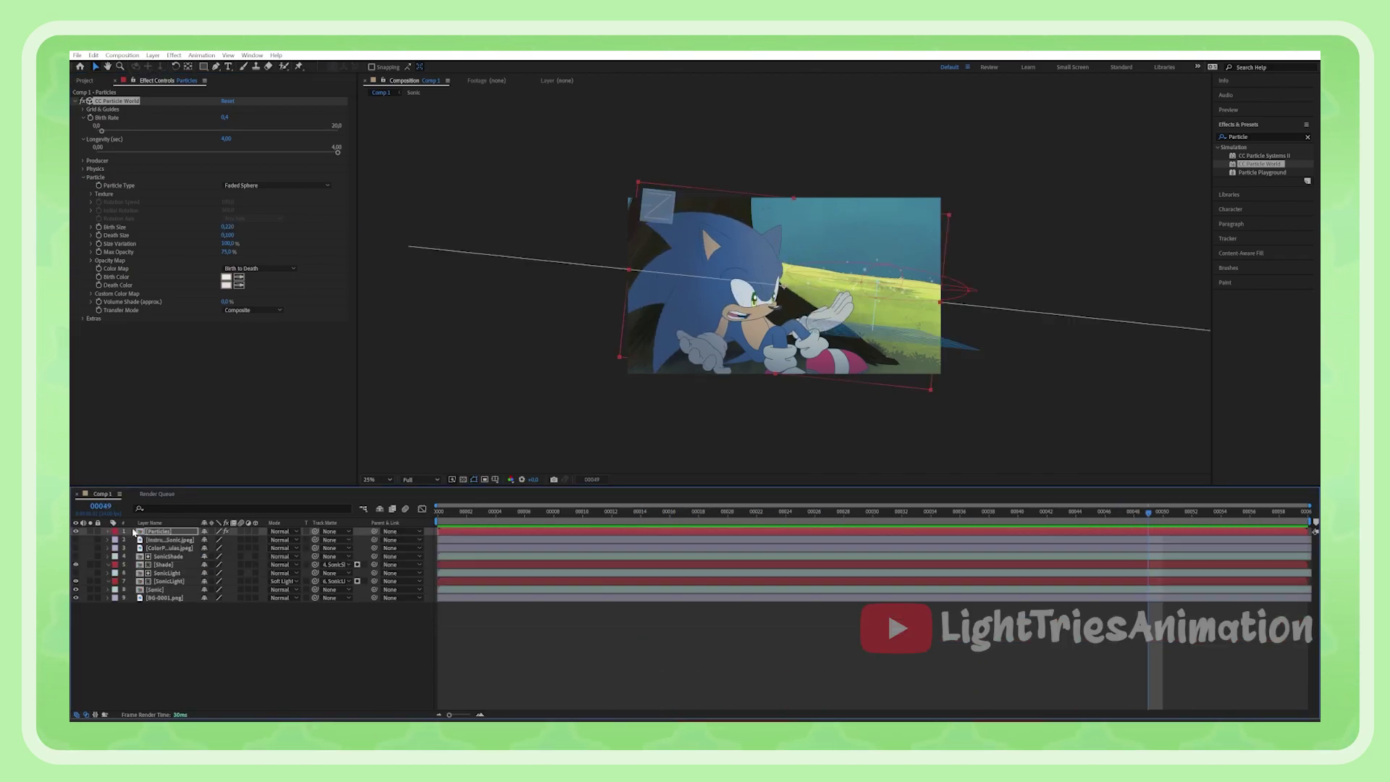
drag(159, 531, 154, 594)
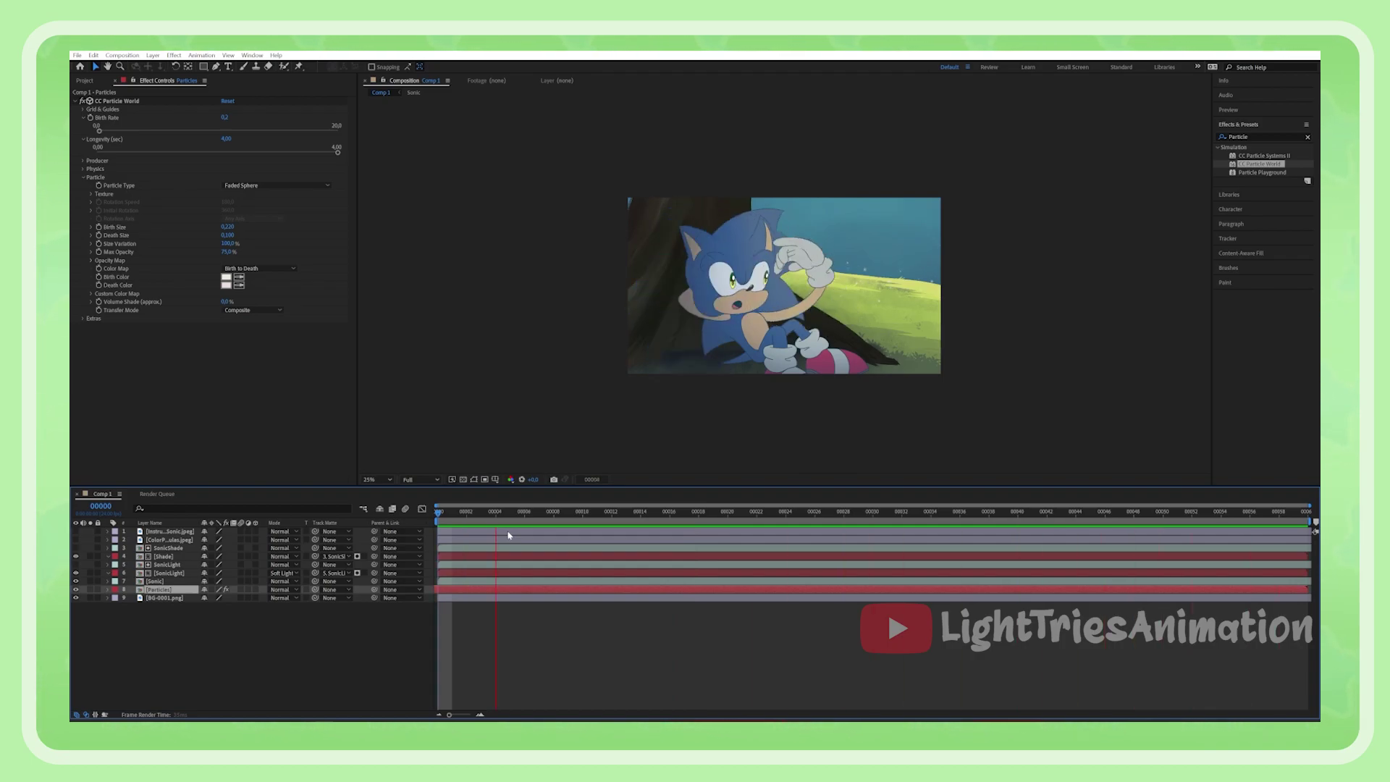
key(space)
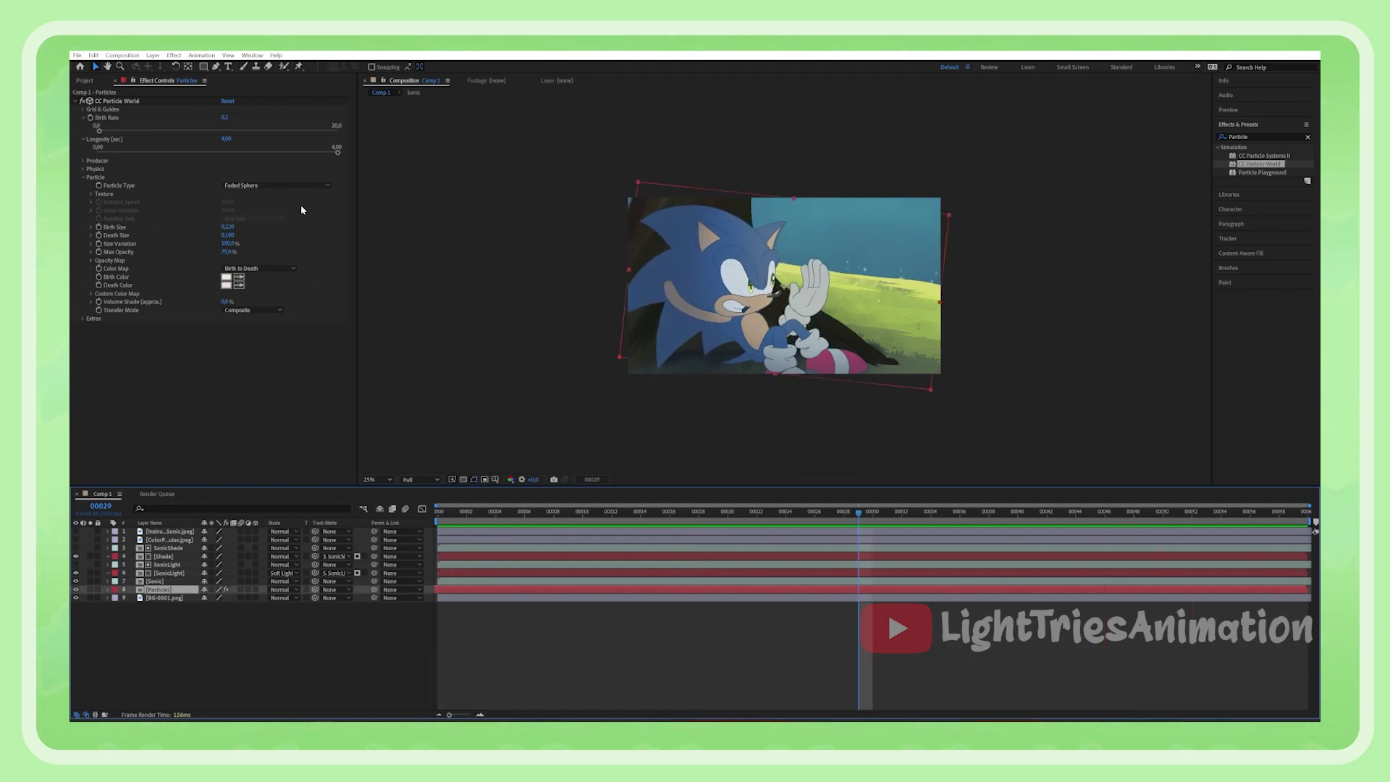